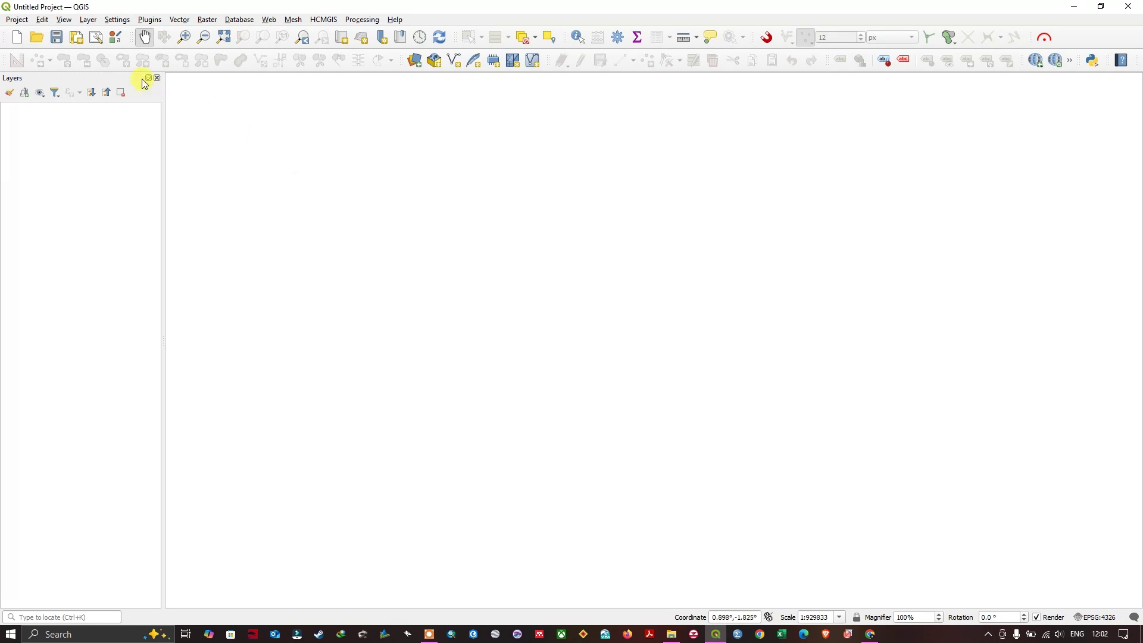
- Install the RS&GIS plugin from the QGIS plugin manager, then close the manager
left_click(151, 19)
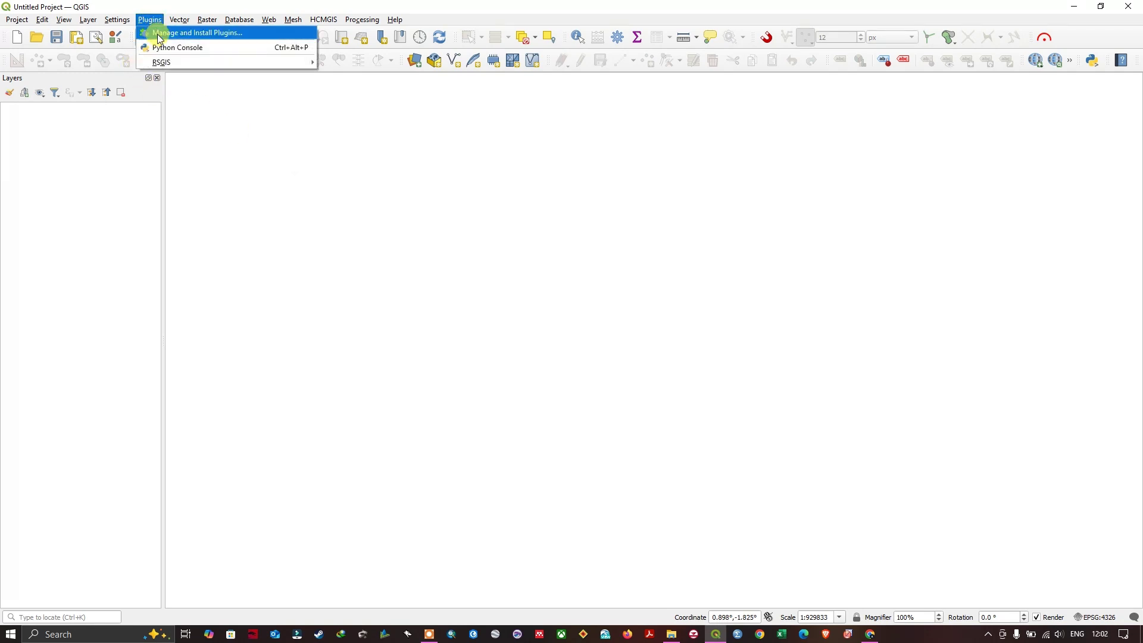
left_click(192, 33)
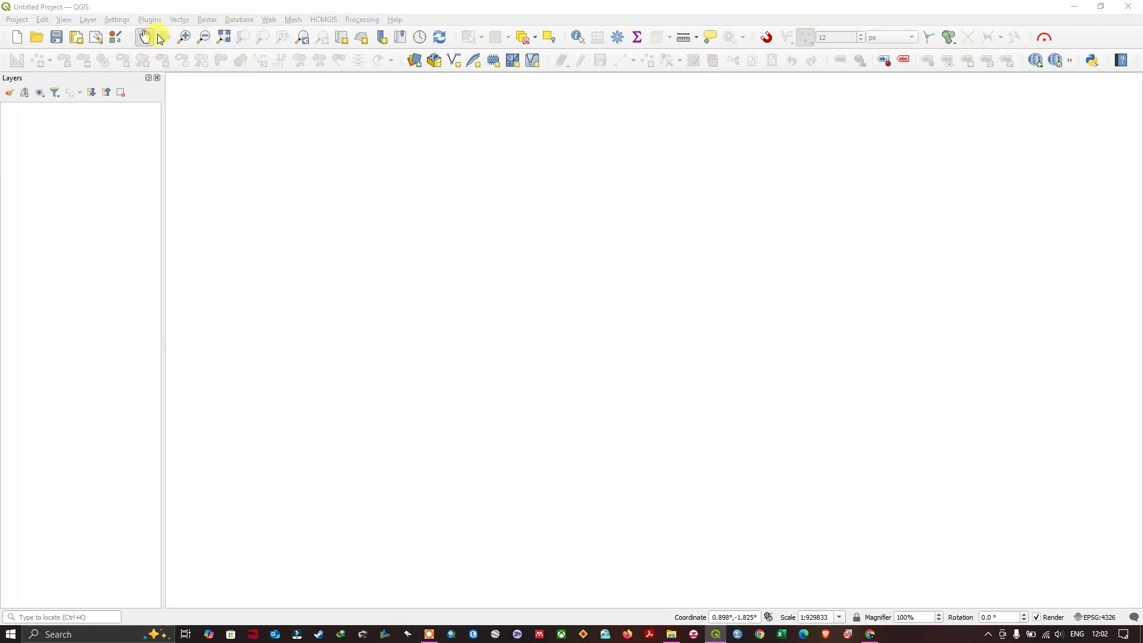
left_click(254, 107)
left_click(342, 106)
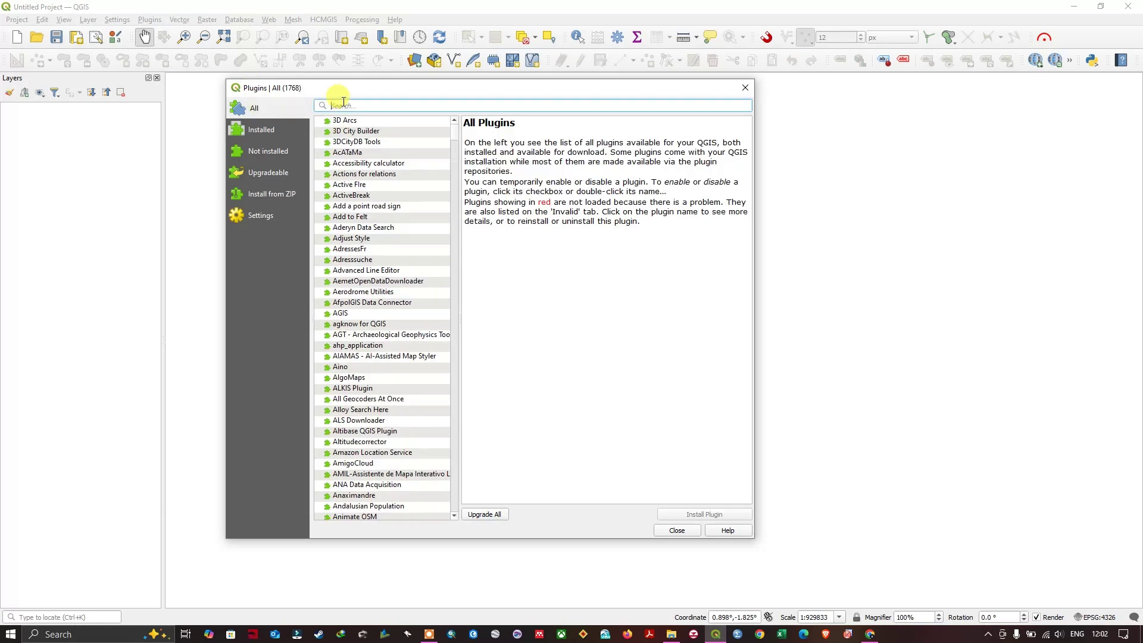
type("RS&GIS")
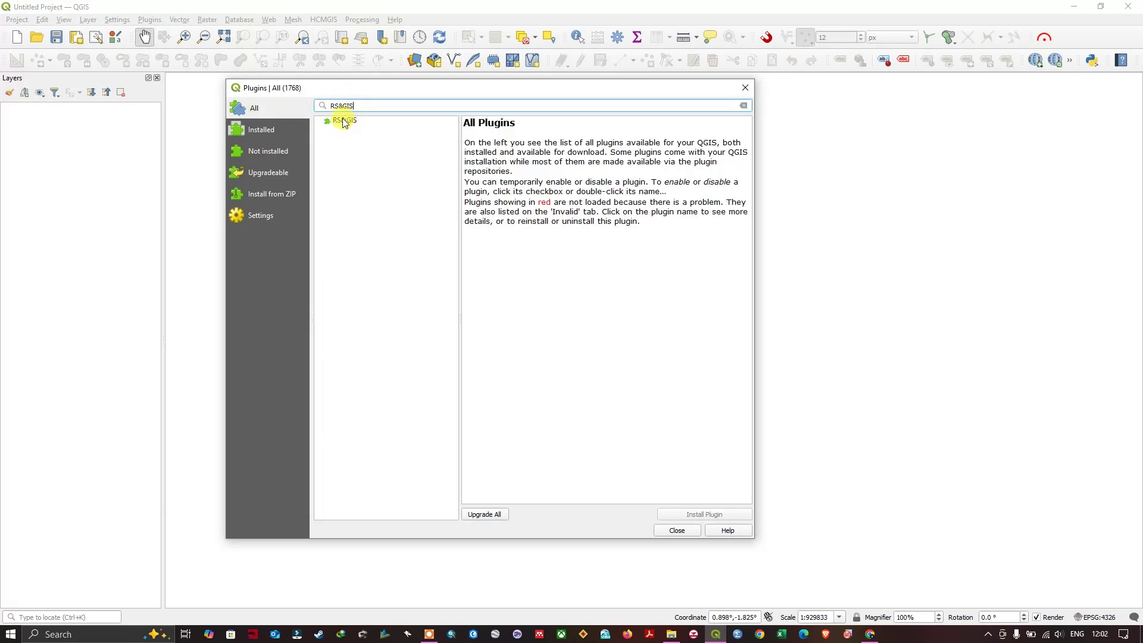
left_click(344, 121)
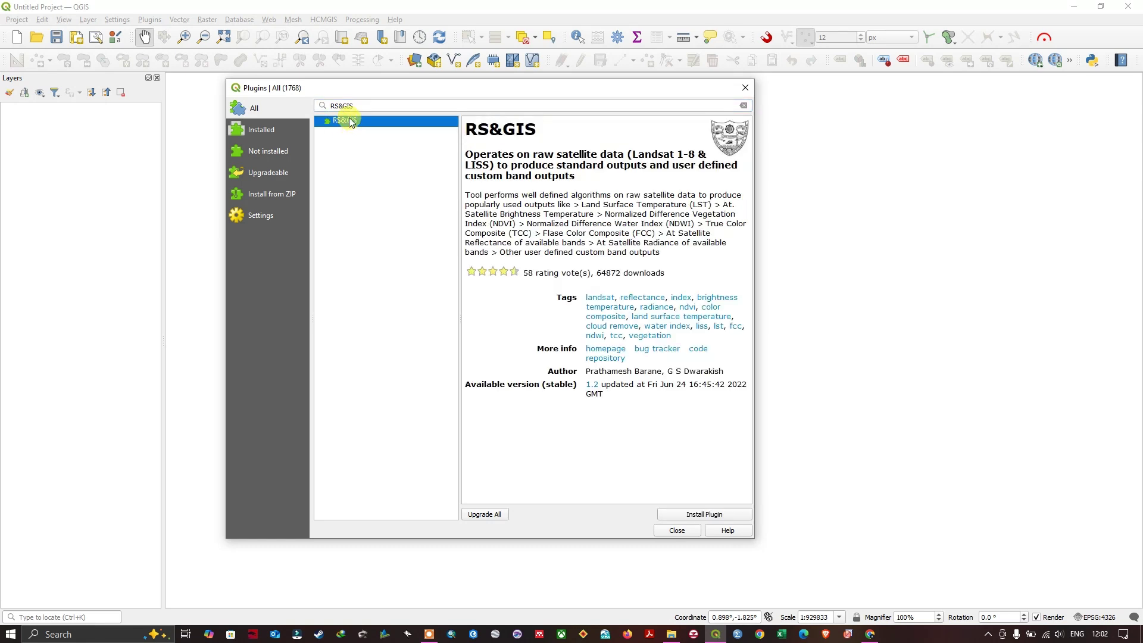
left_click(692, 516)
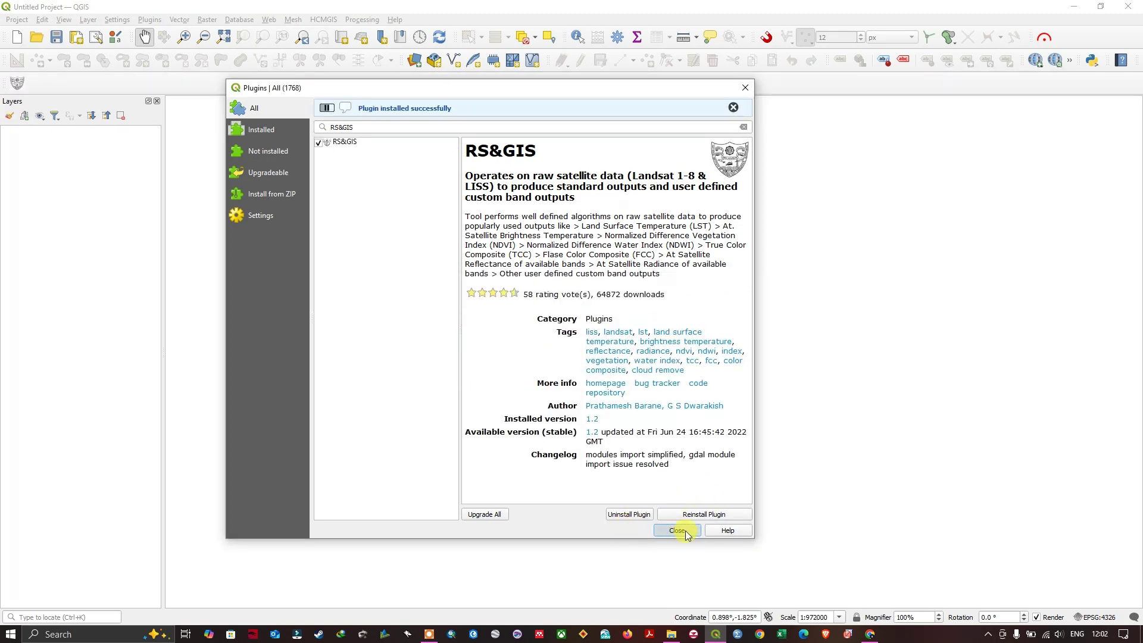
left_click(684, 532)
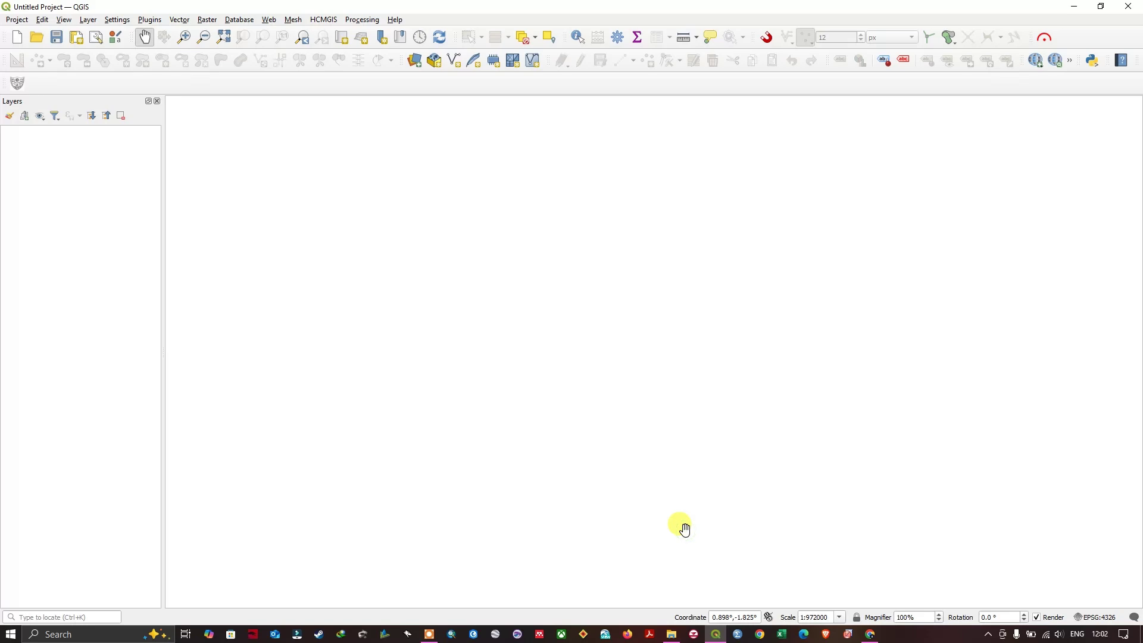
- Launch the RS&GIS V17.0 processing window from its new toolbar icon
left_click(17, 84)
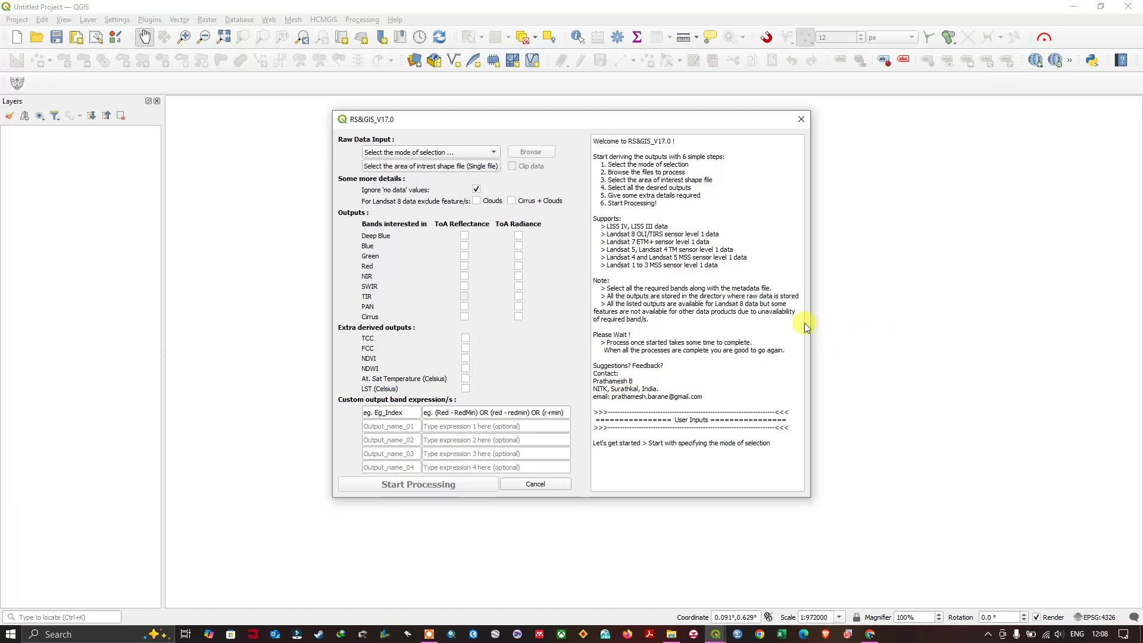
- Expand EarthExplorer's Landsat data sets to show the Collection 2 Level-1 sensors
left_click(870, 634)
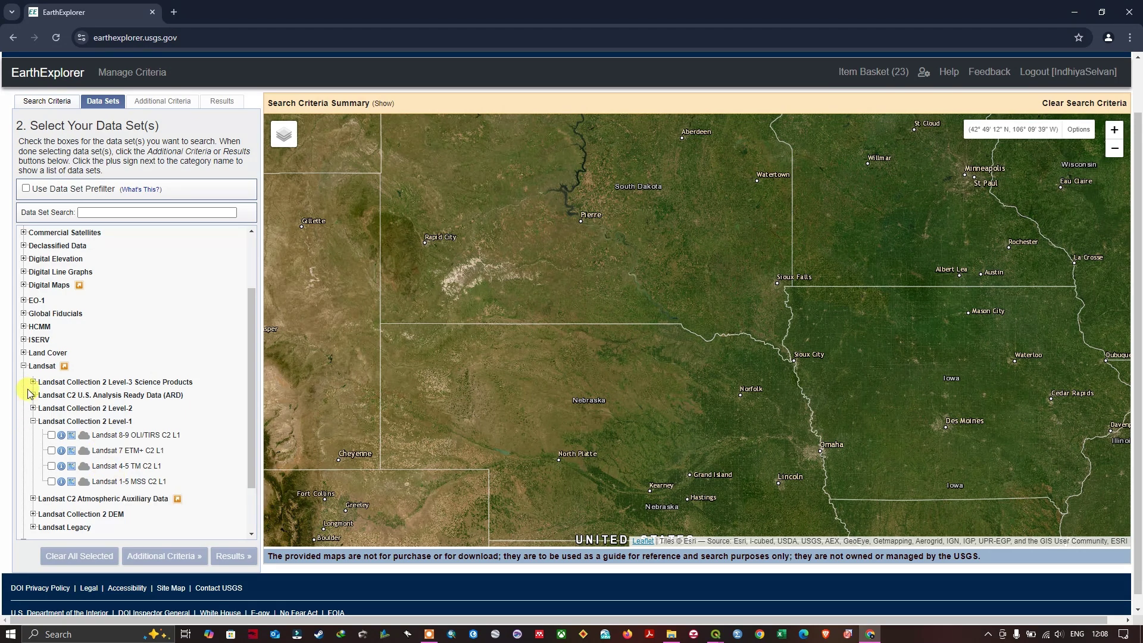
left_click(24, 365)
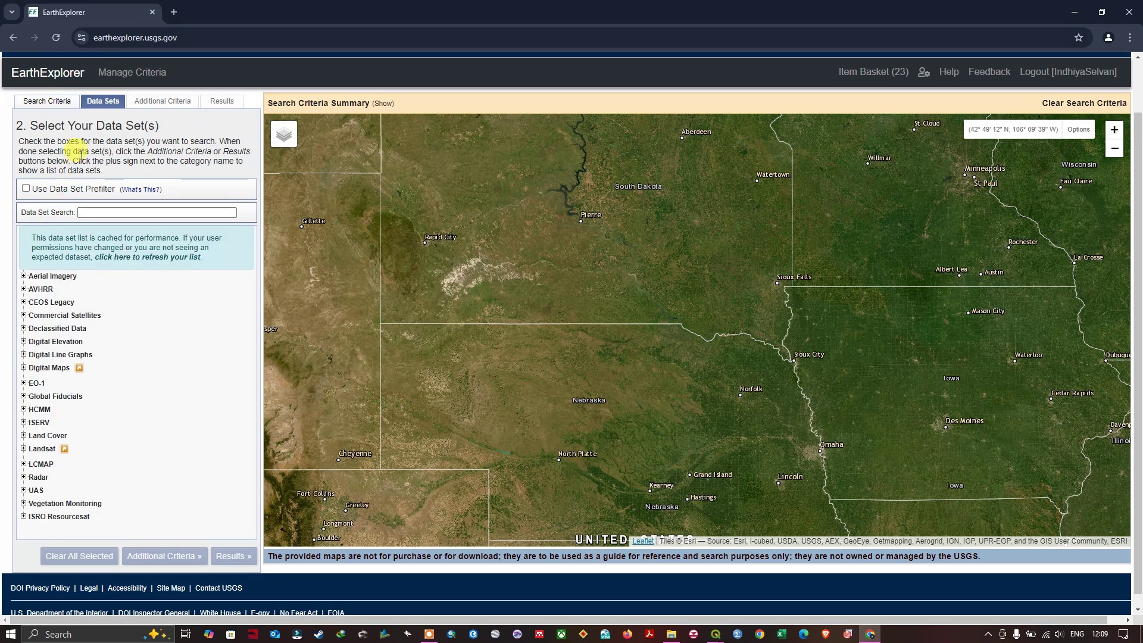
left_click(23, 448)
scroll(125, 415, "down", 2)
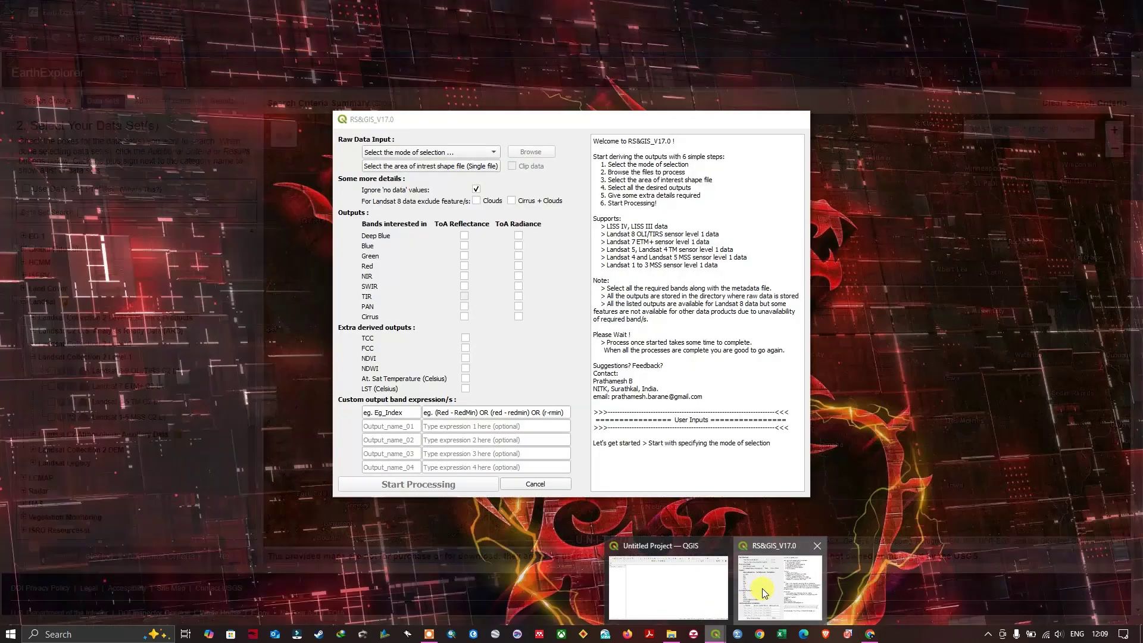
- Set the RS&GIS mode of selection to Compressed file/s
left_click(761, 588)
left_click(714, 635)
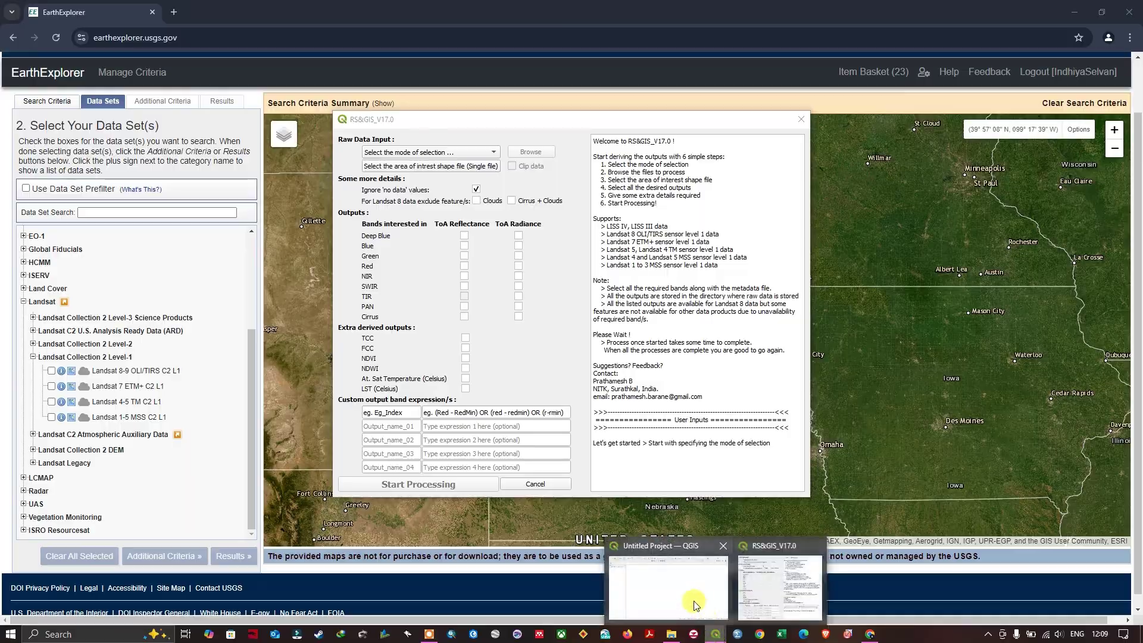
left_click(693, 581)
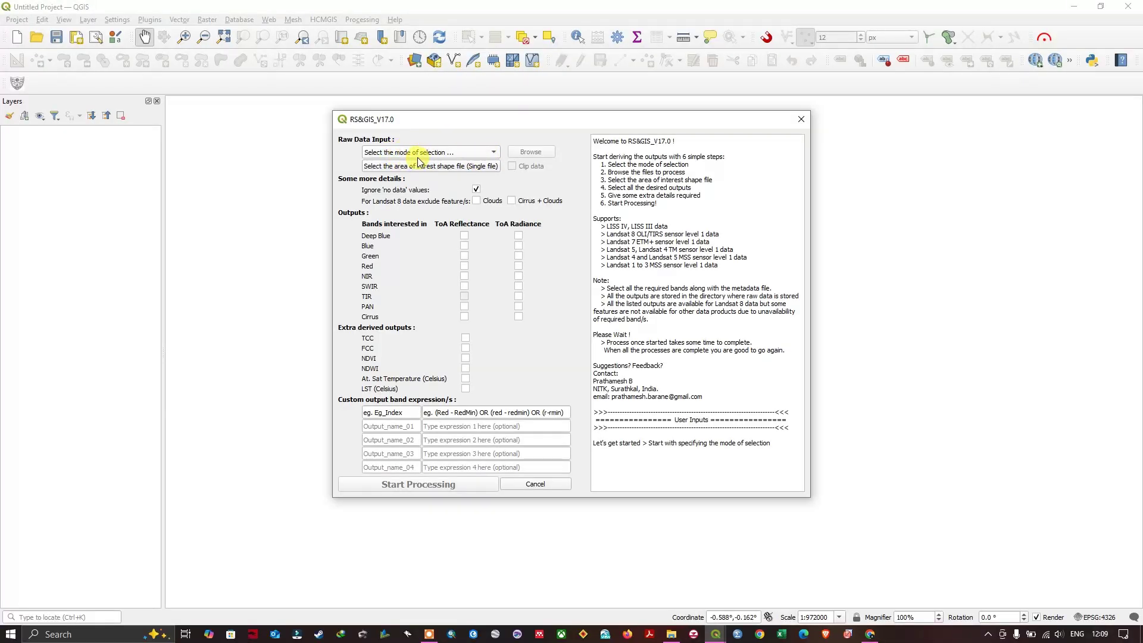
left_click(427, 153)
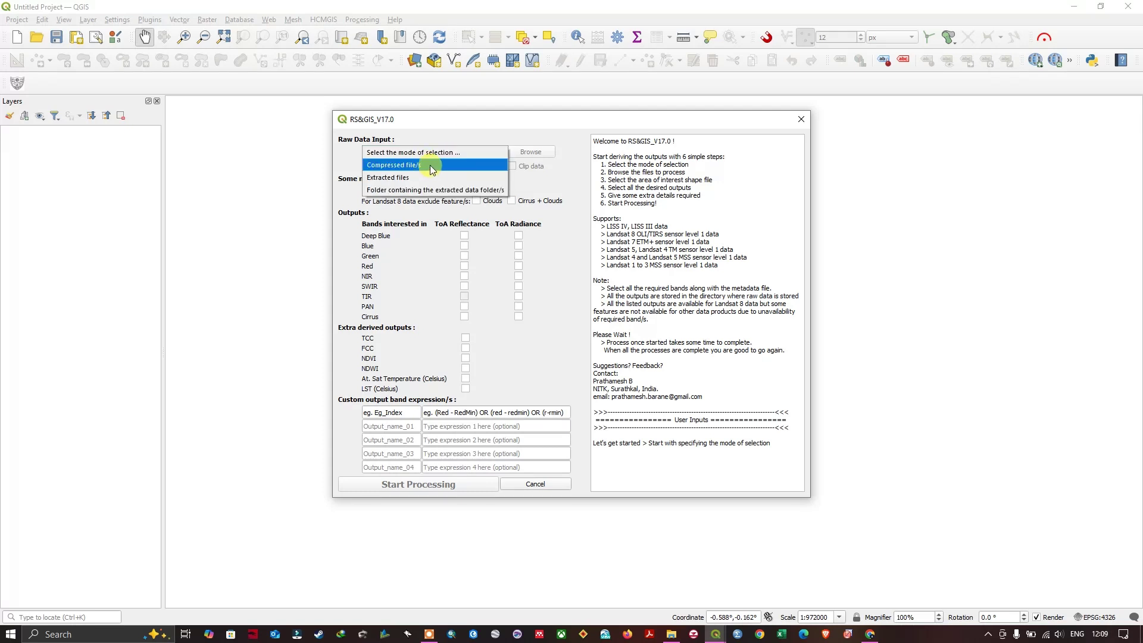
left_click(426, 166)
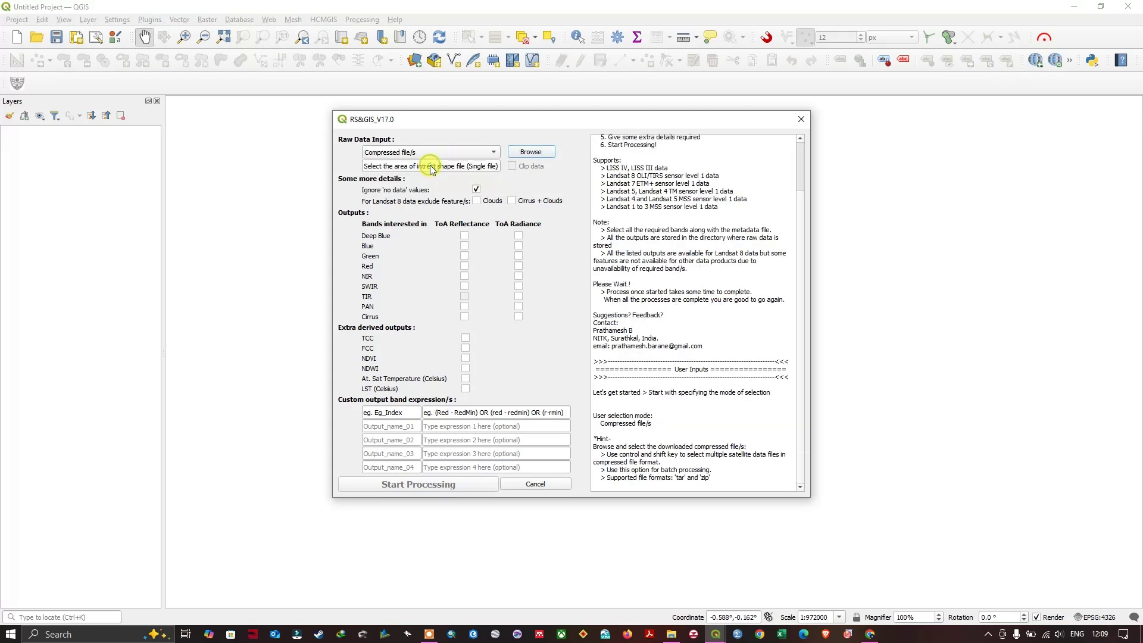
- Browse for compressed files in the LST folder on New Volume (F:)
left_click(536, 152)
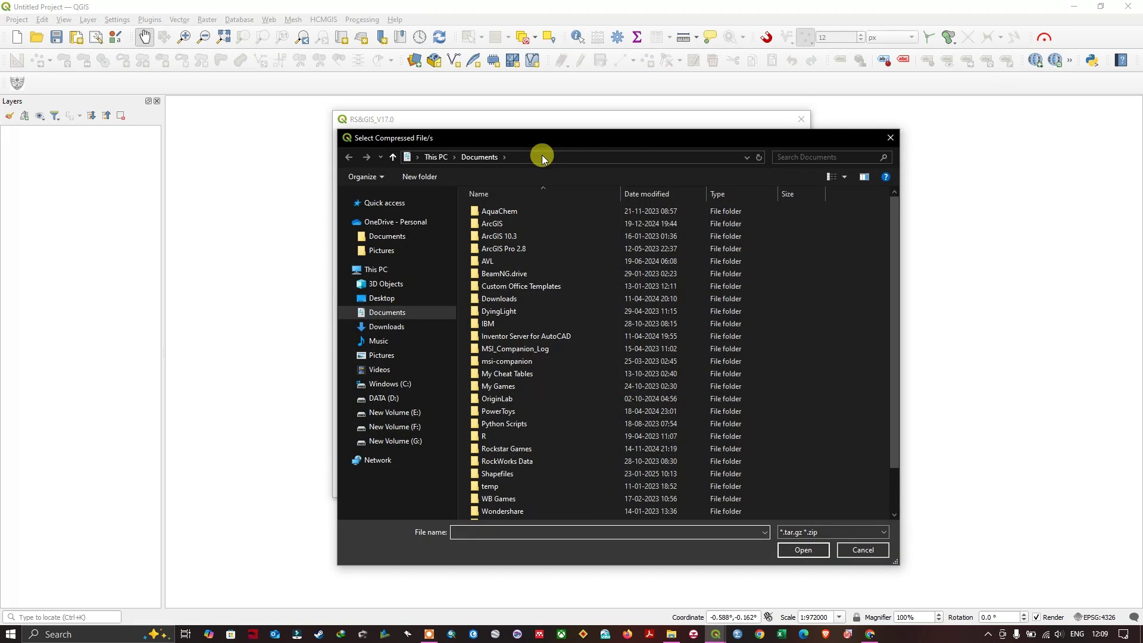
left_click(394, 426)
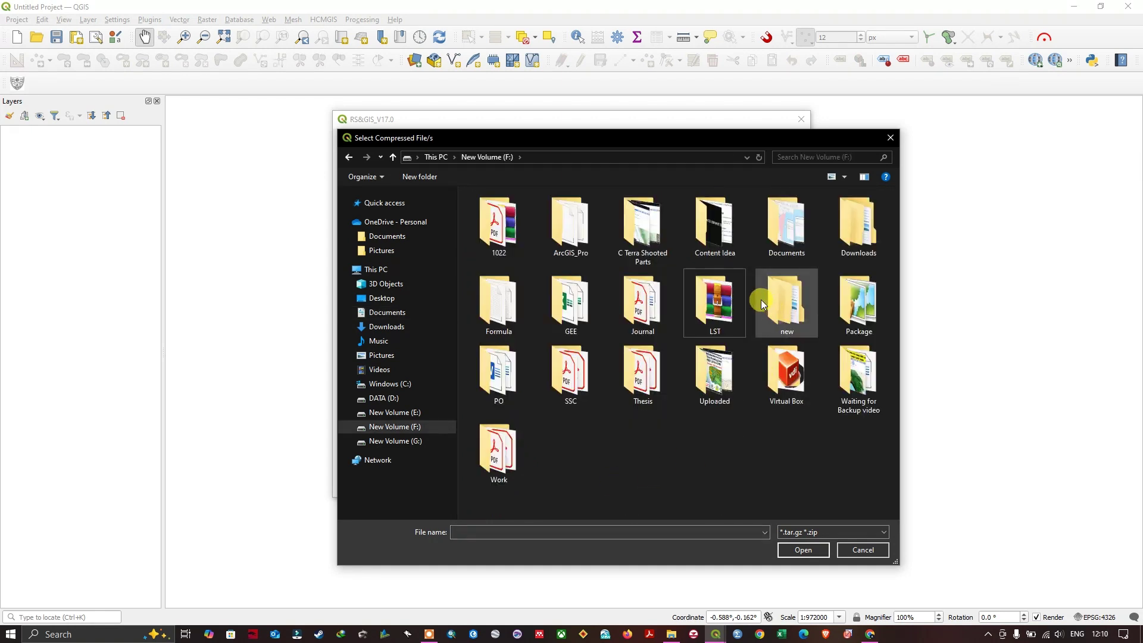
double_click(716, 315)
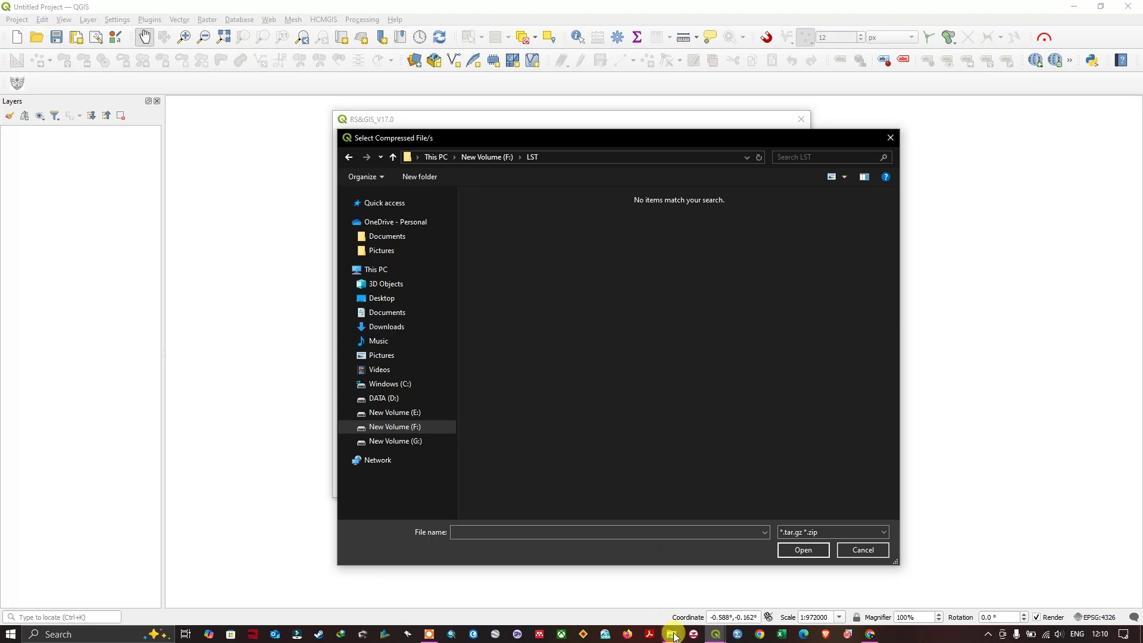
- Extract the Landsat scene RAR archive in the LST folder with WinRAR
mouse_move(670, 634)
left_click(674, 598)
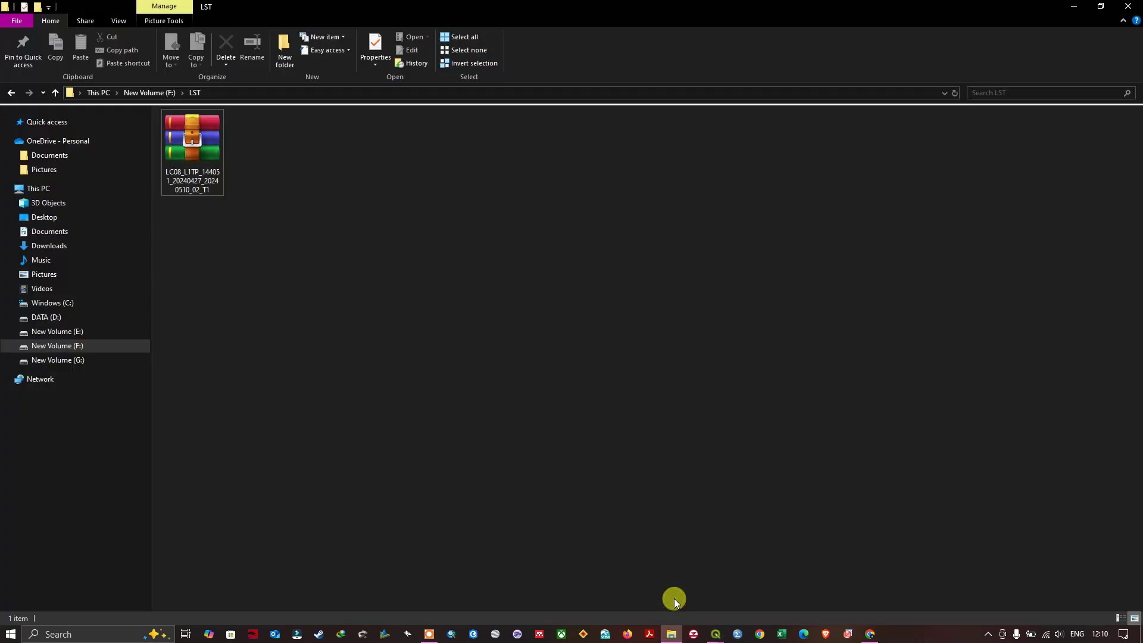
left_click(203, 175)
right_click(203, 168)
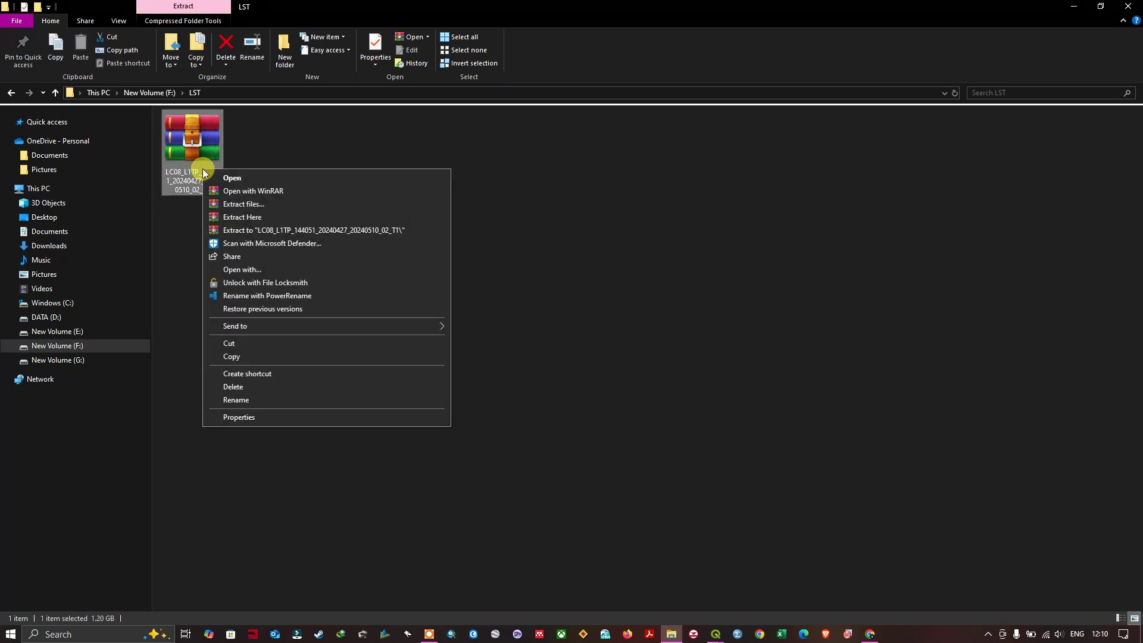
left_click(259, 218)
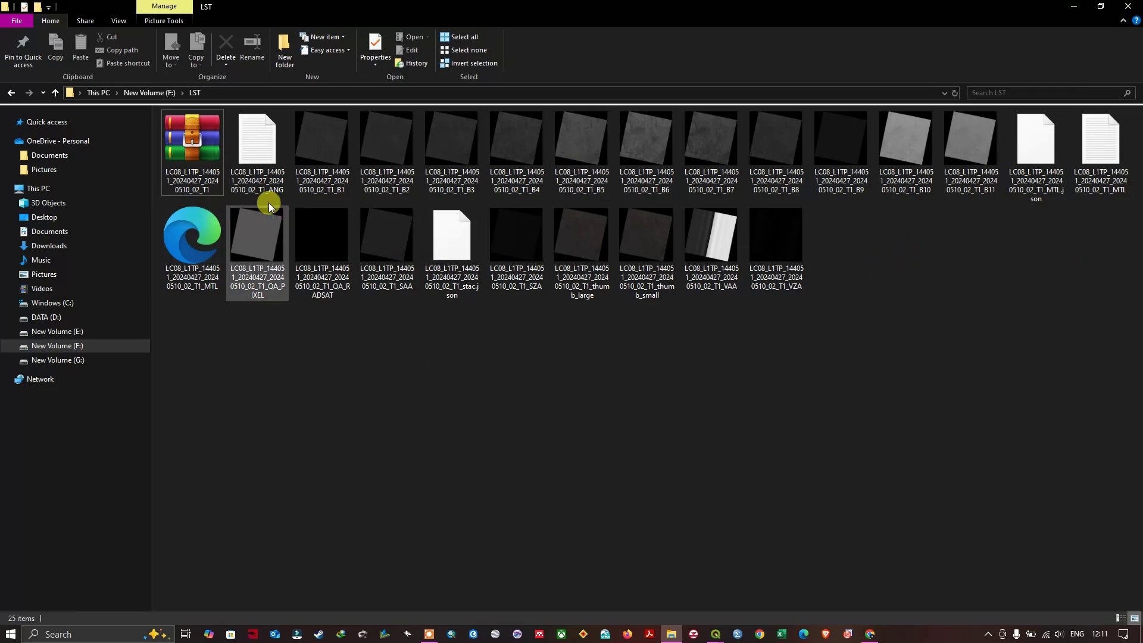
- Pack the extracted scene files, ANG through VZA, into a ZIP archive named LST.zip
left_click(257, 150)
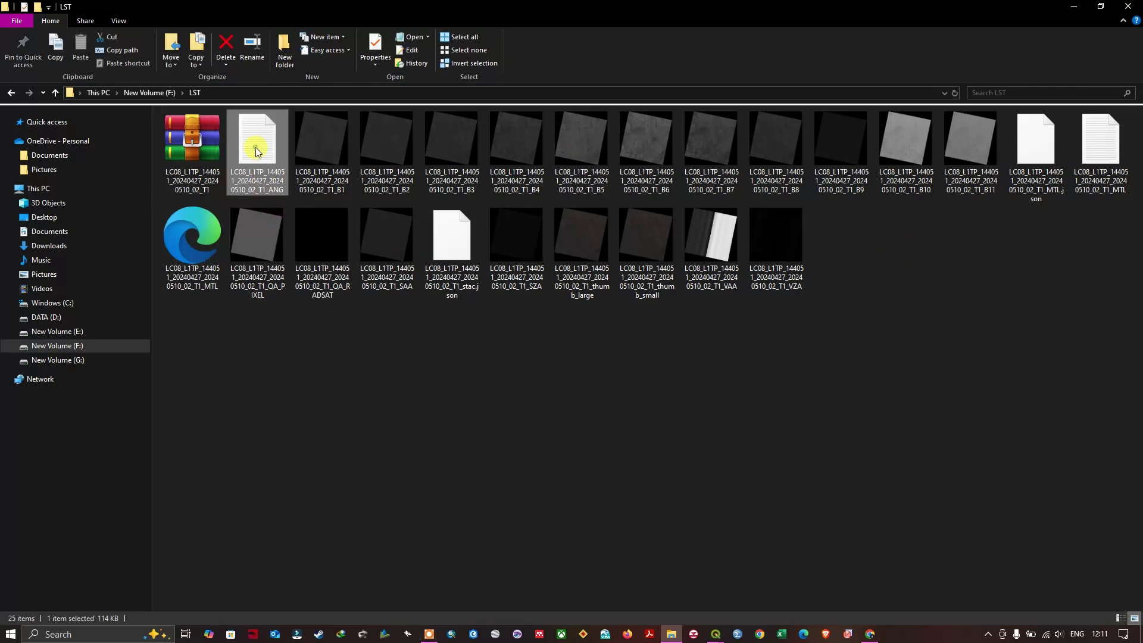
left_click(793, 261, "shift")
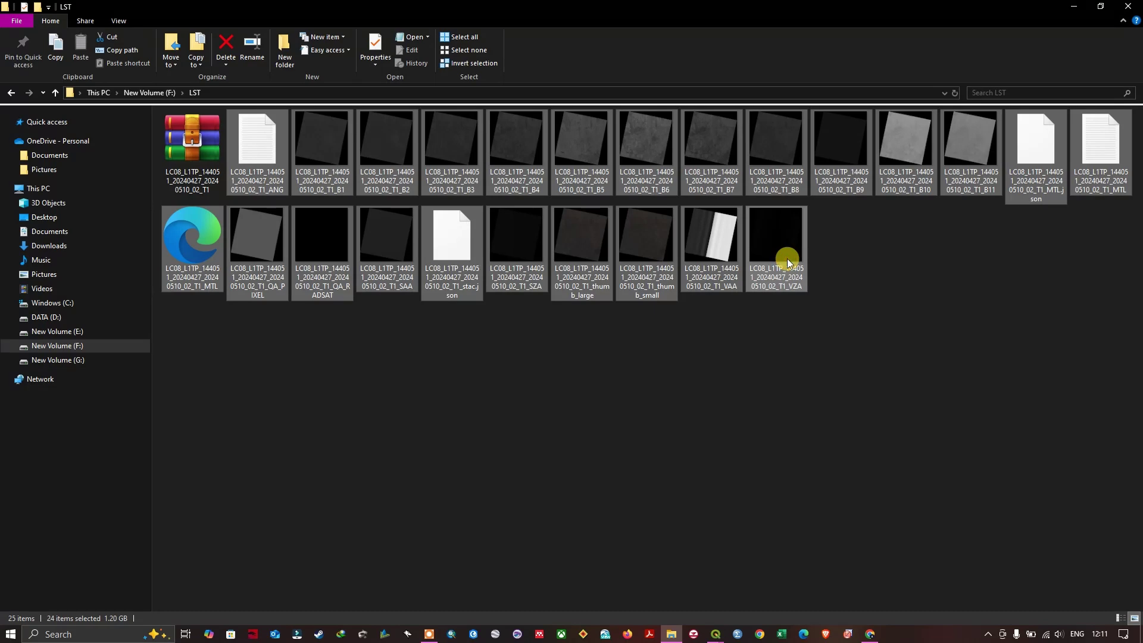
right_click(787, 259)
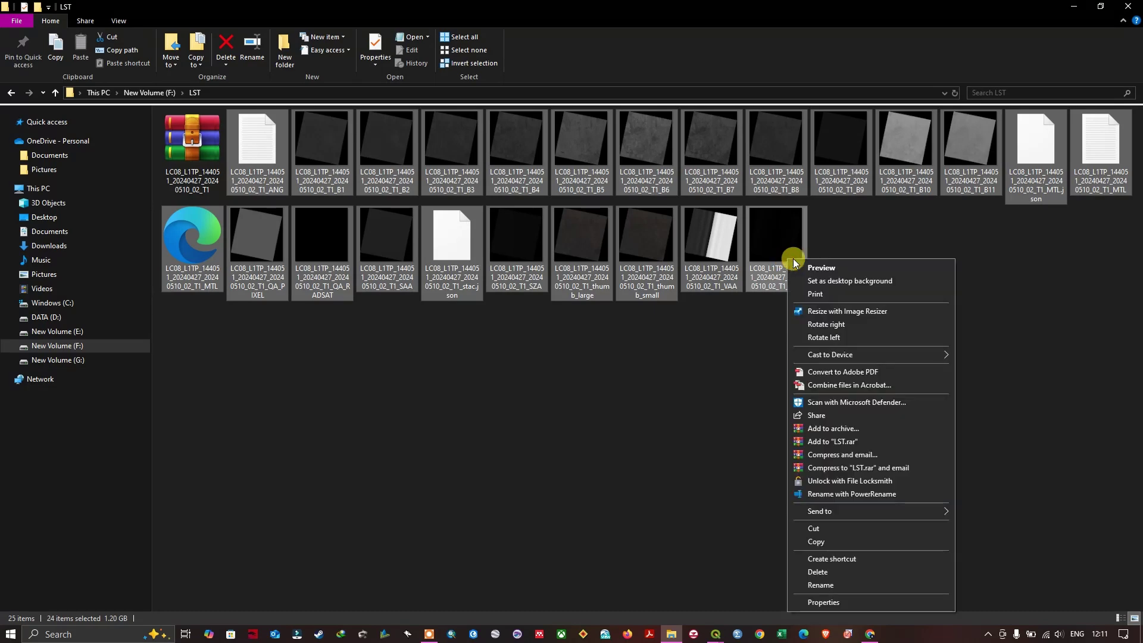
left_click(836, 428)
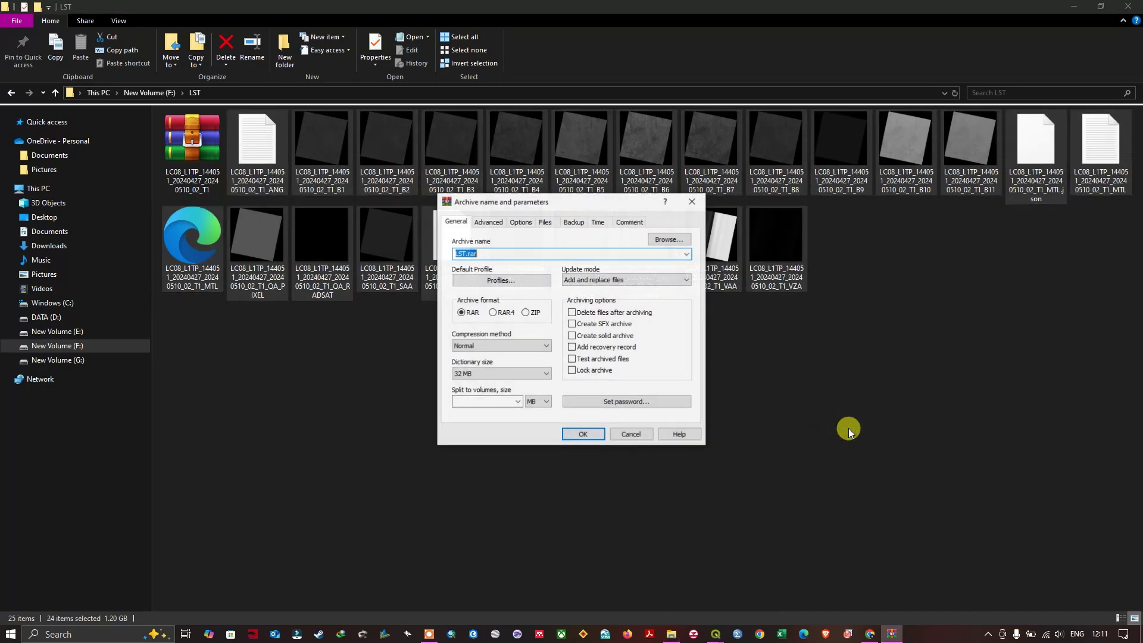
left_click(528, 313)
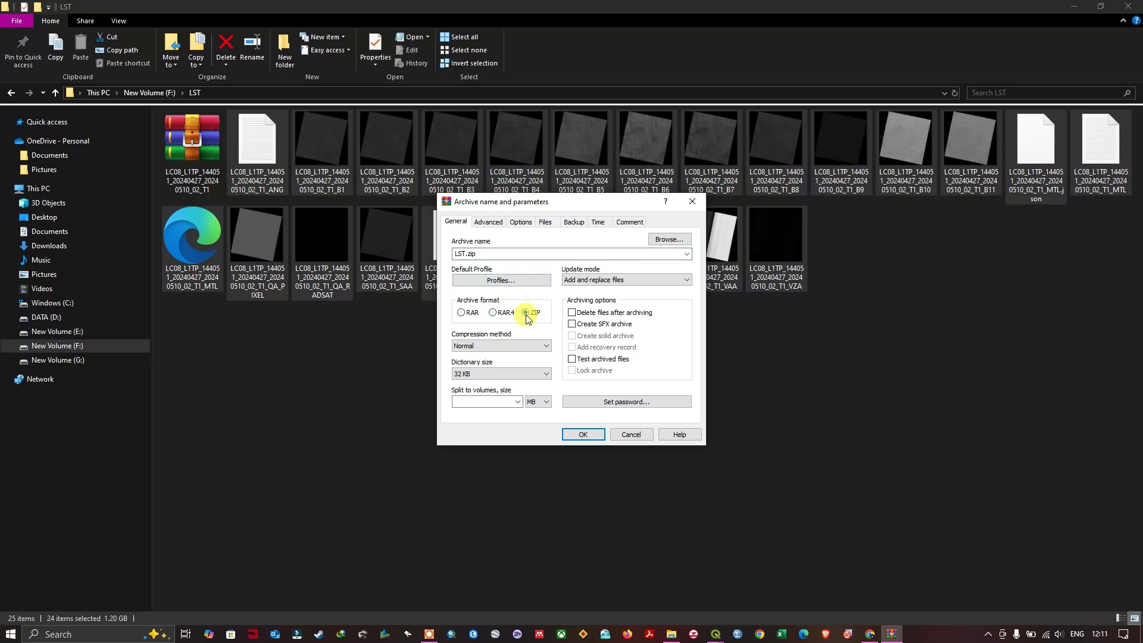
left_click(586, 436)
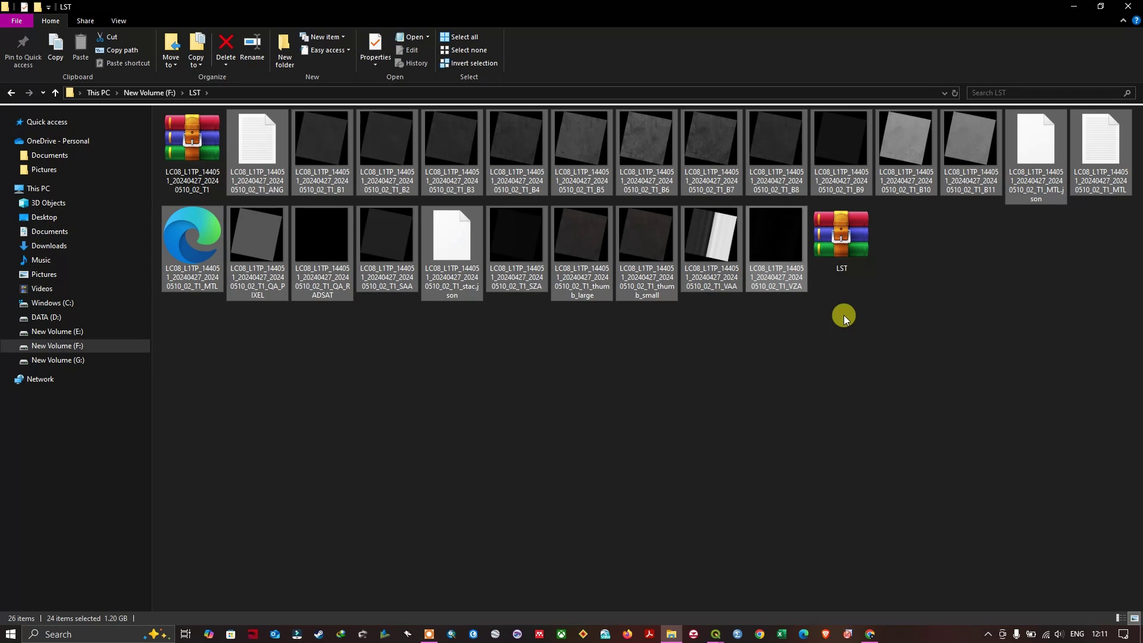
- Choose the 1.19 GB LST.zip archive in the RS&GIS Select Compressed File/s dialog
left_click(843, 241)
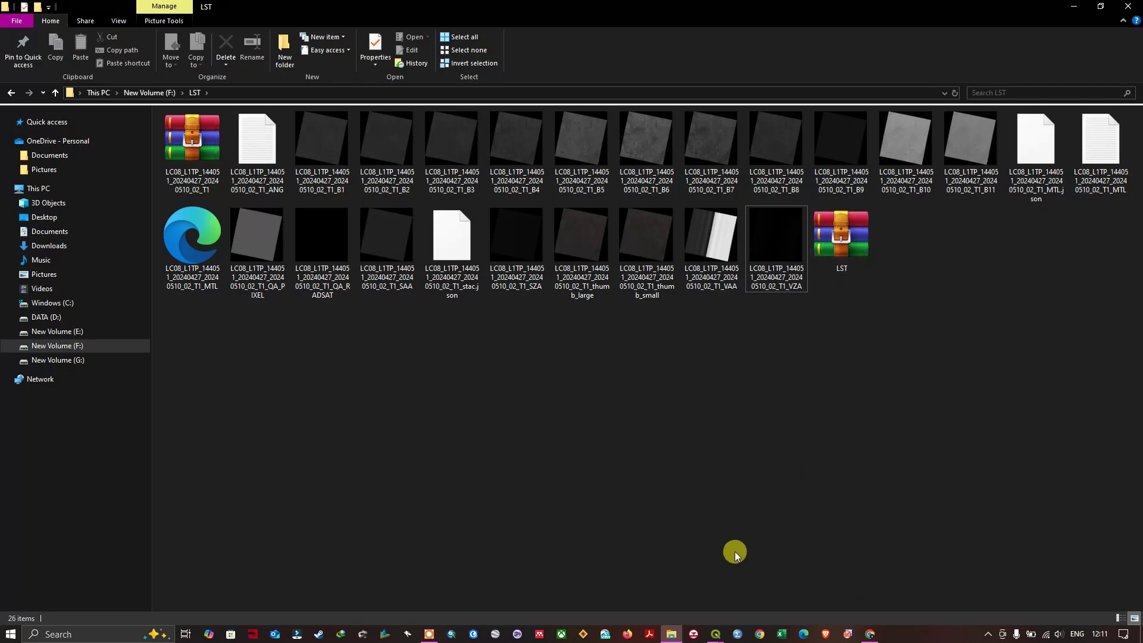
left_click(716, 634)
left_click(768, 596)
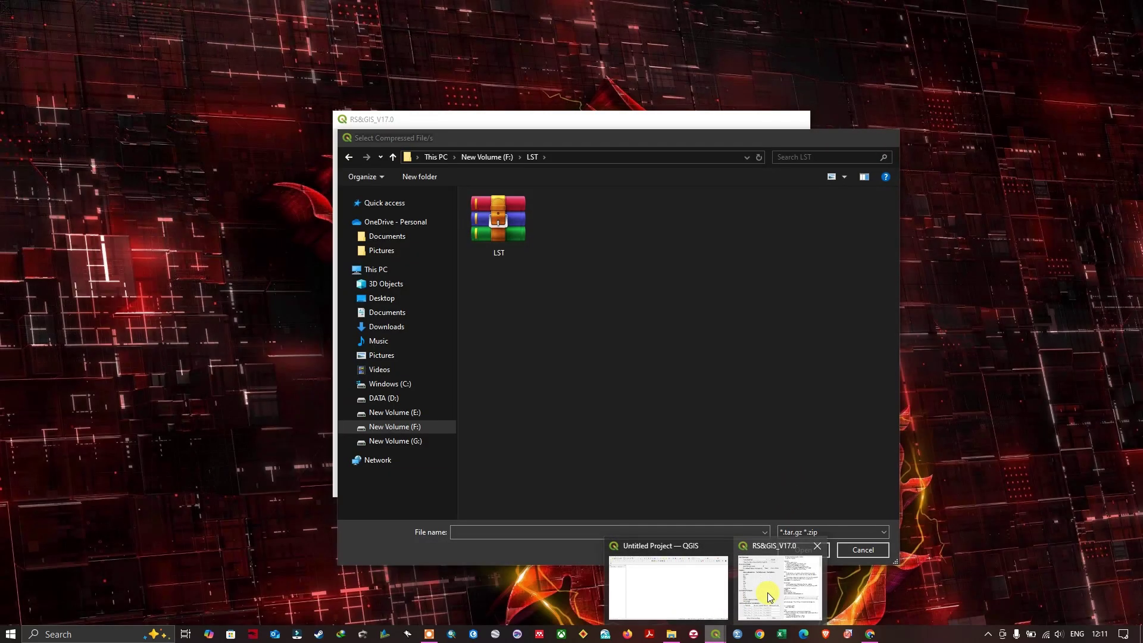
left_click(778, 587)
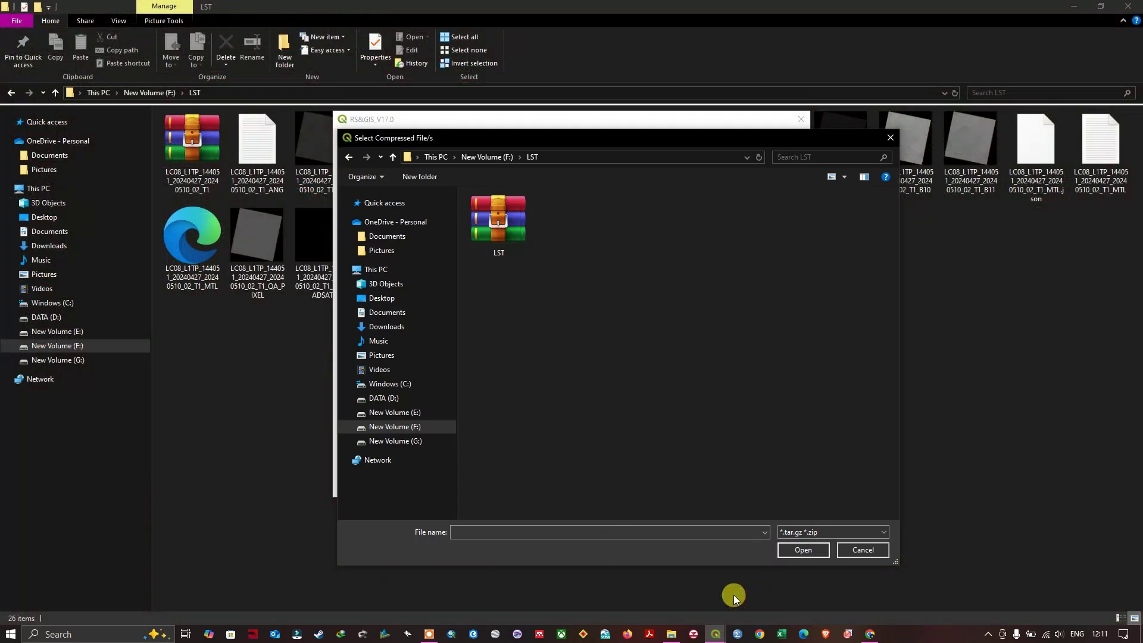
left_click(890, 140)
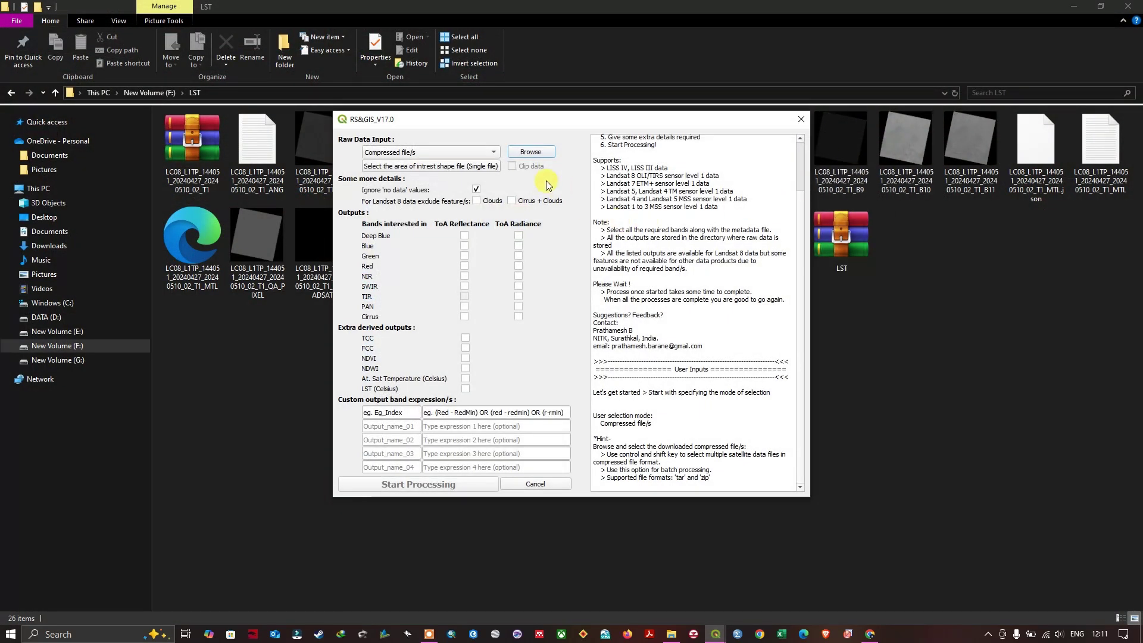
left_click(541, 151)
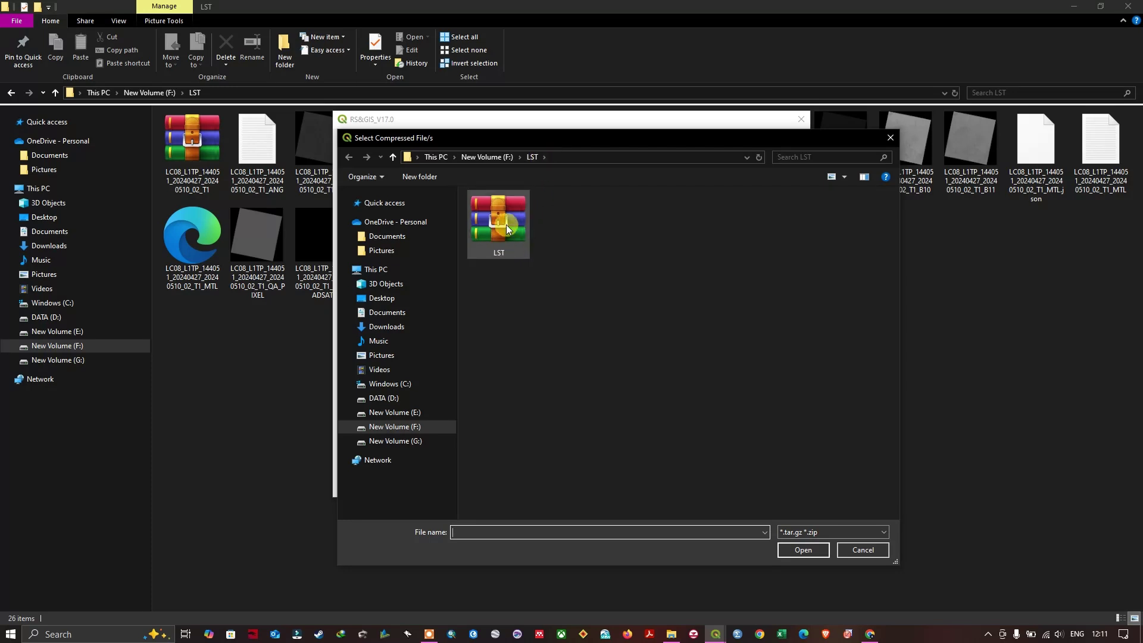
left_click(497, 227)
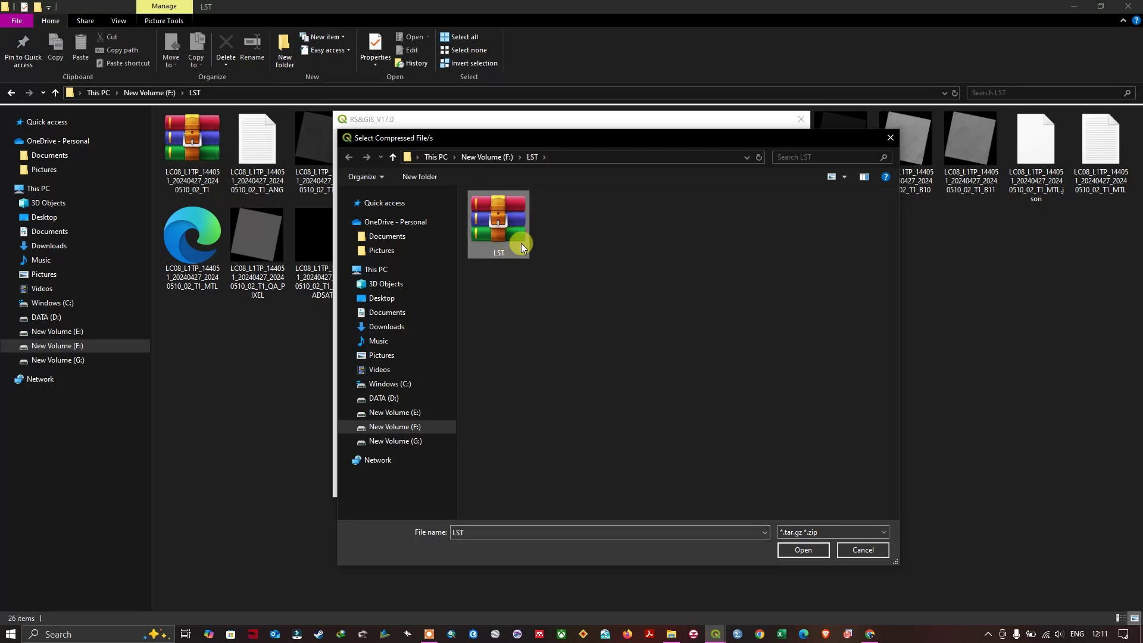
mouse_move(497, 224)
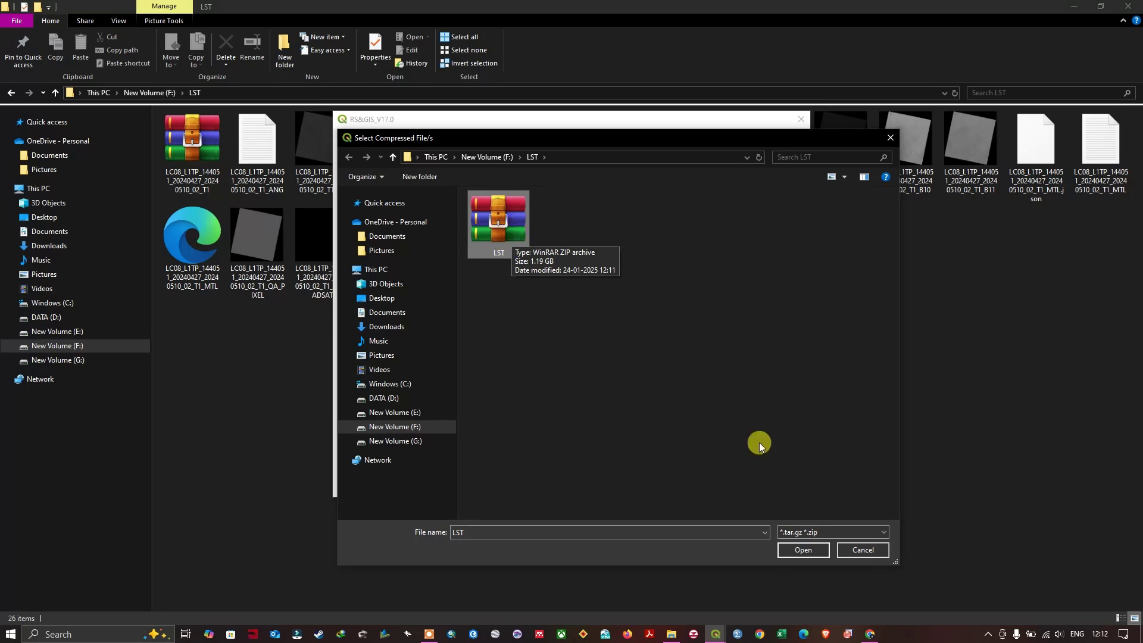
- Load LST.zip, tick the LST (Celsius) output and start RS&GIS processing
left_click(803, 549)
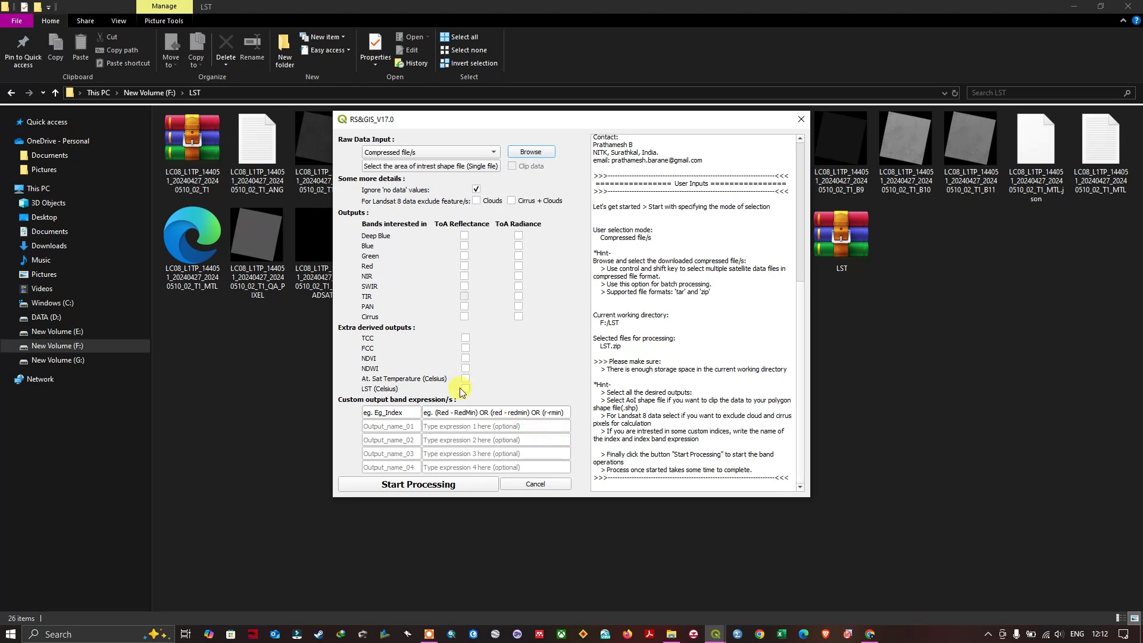
left_click(467, 389)
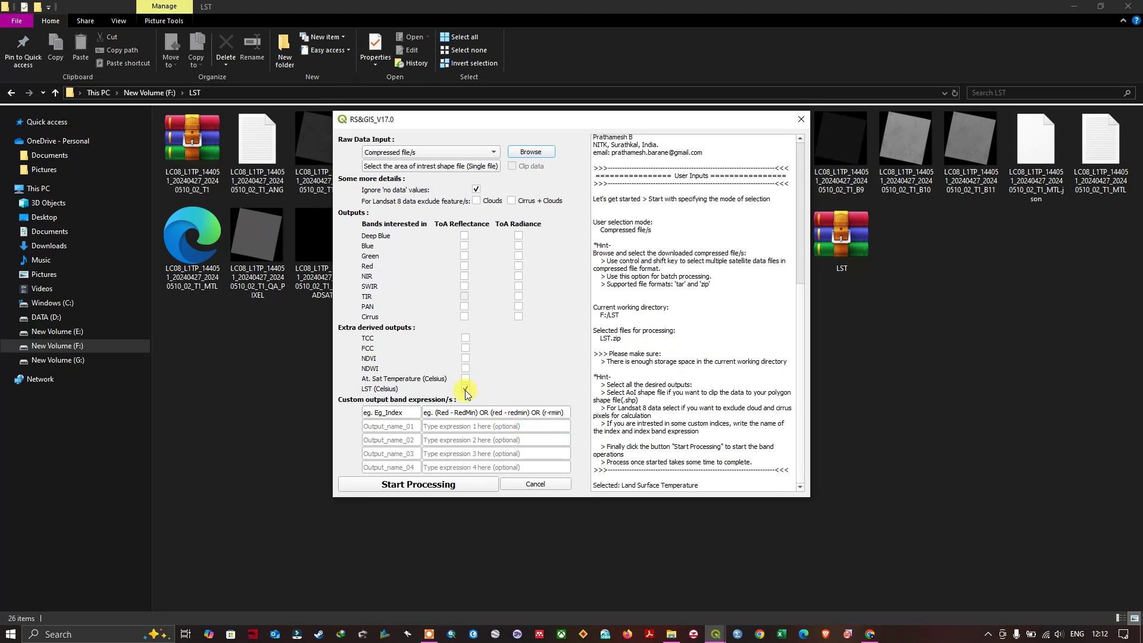
left_click(483, 483)
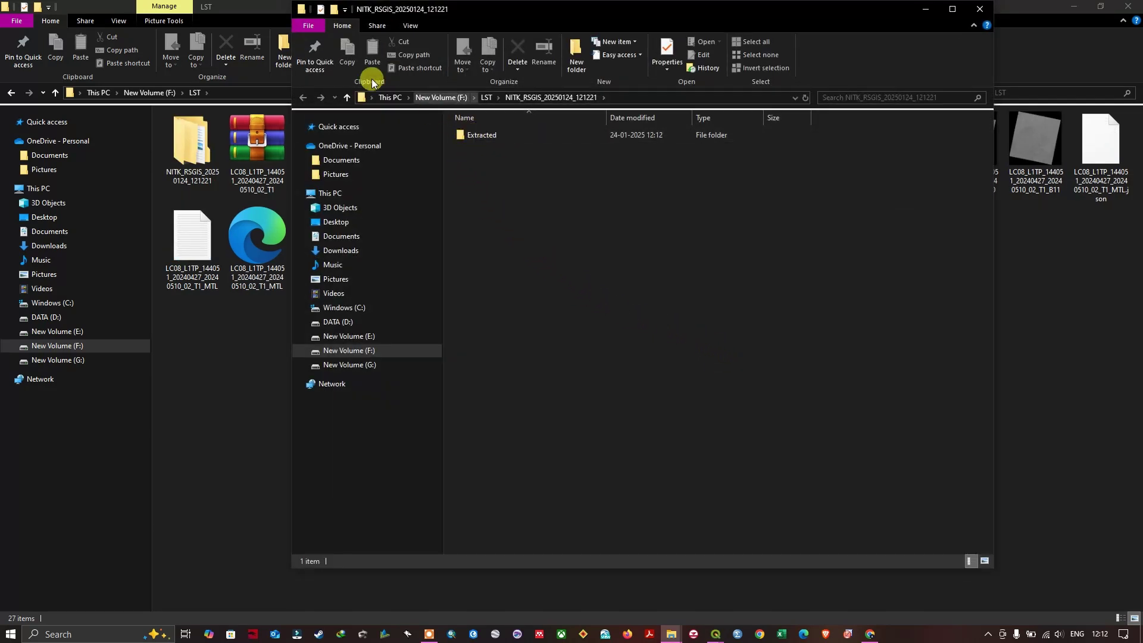
- Browse NITK_RSGIS_20250124_121221 to Outputs\LST, showing the B10 and B11 rasters
left_click(346, 98)
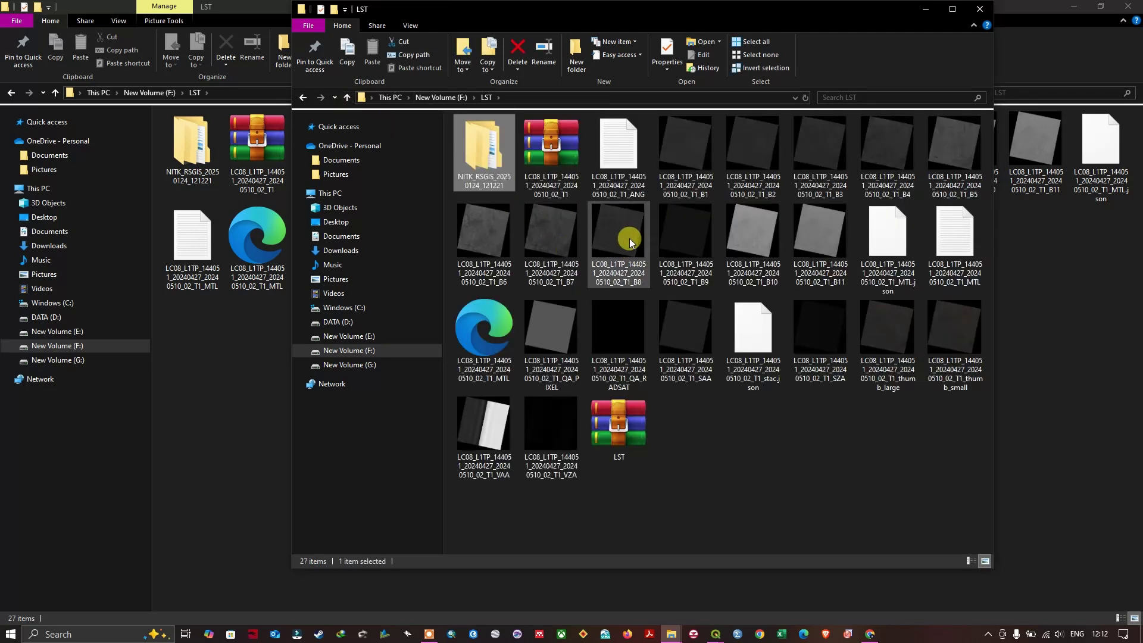
double_click(484, 153)
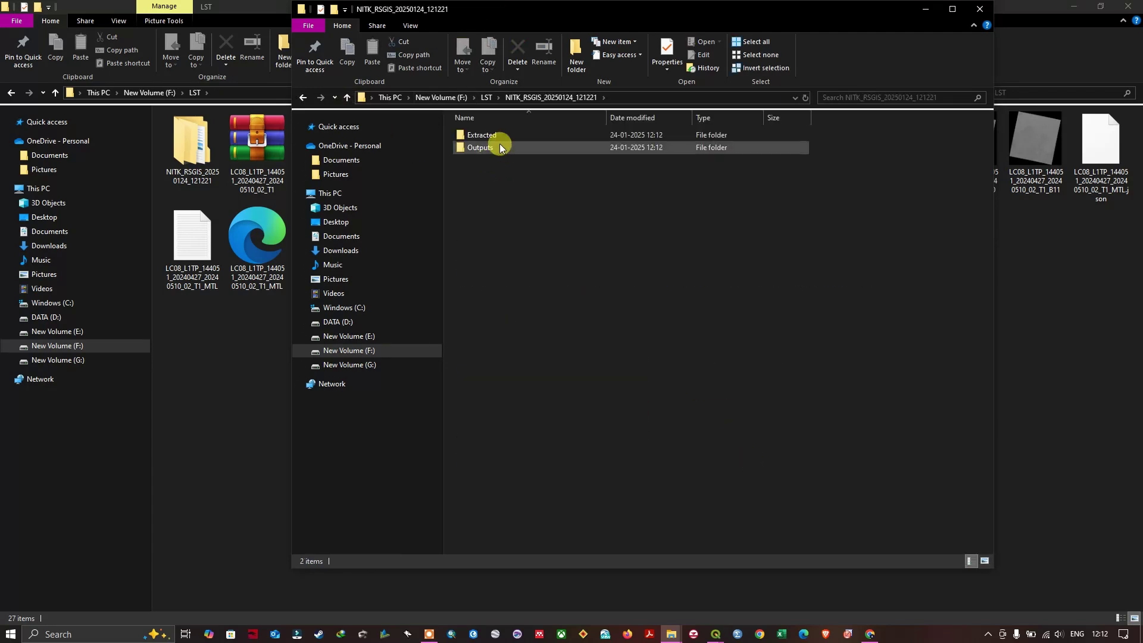
double_click(501, 138)
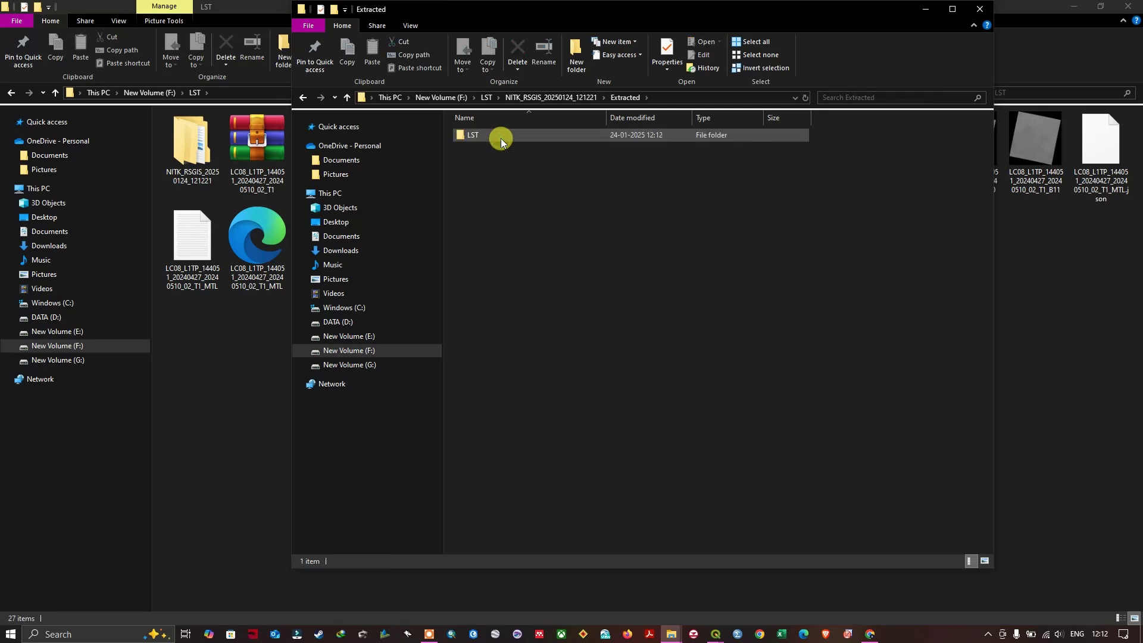
double_click(501, 139)
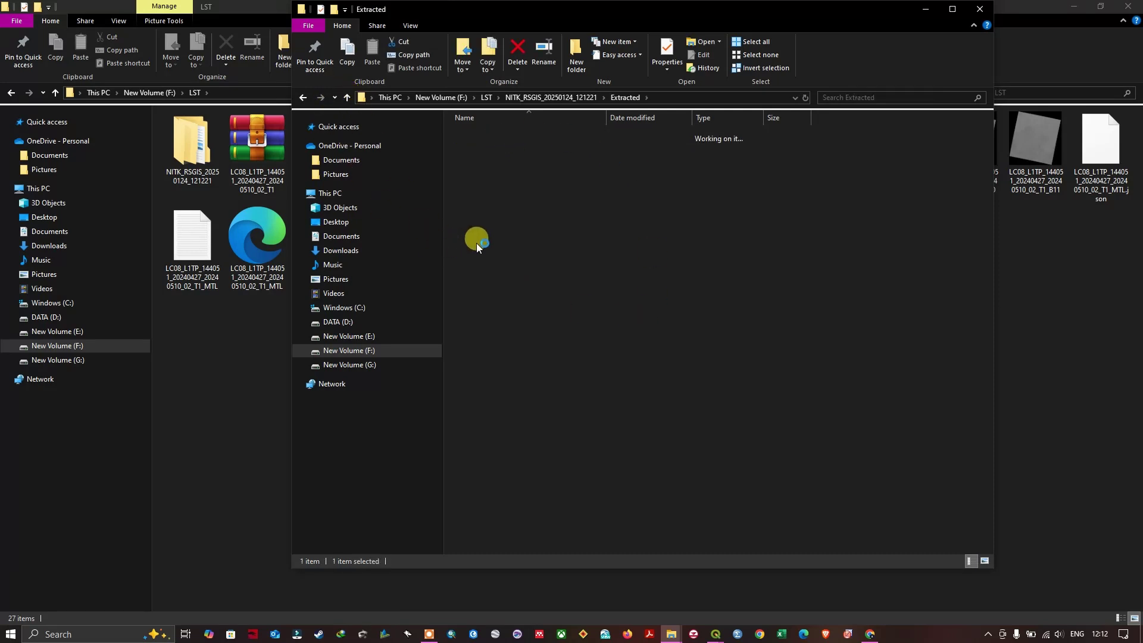
left_click(346, 97)
double_click(500, 148)
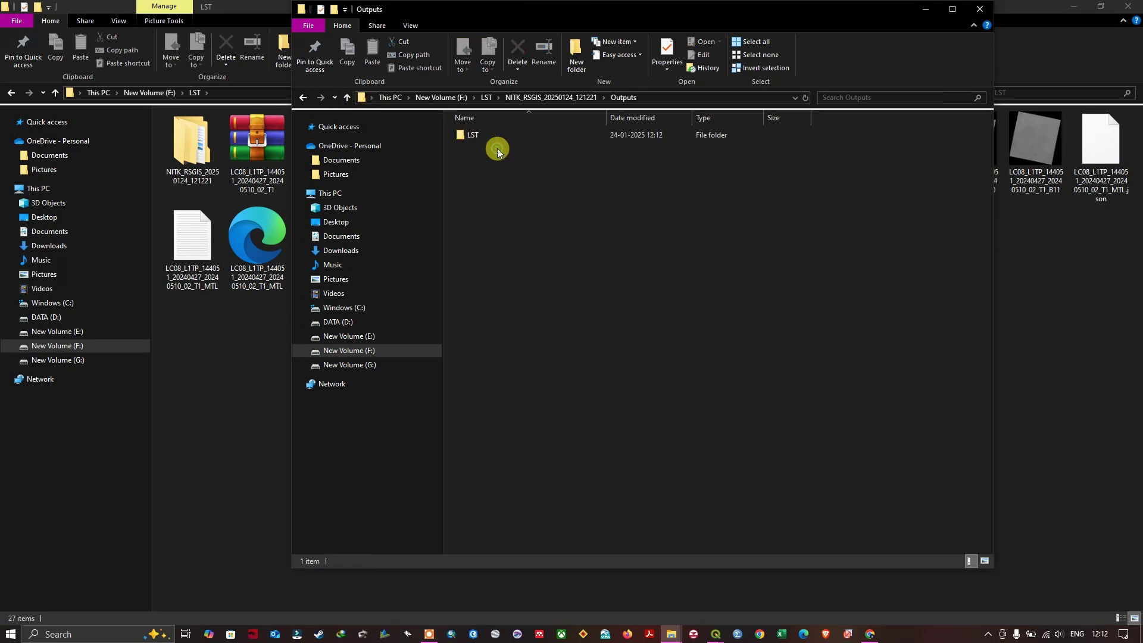
double_click(501, 139)
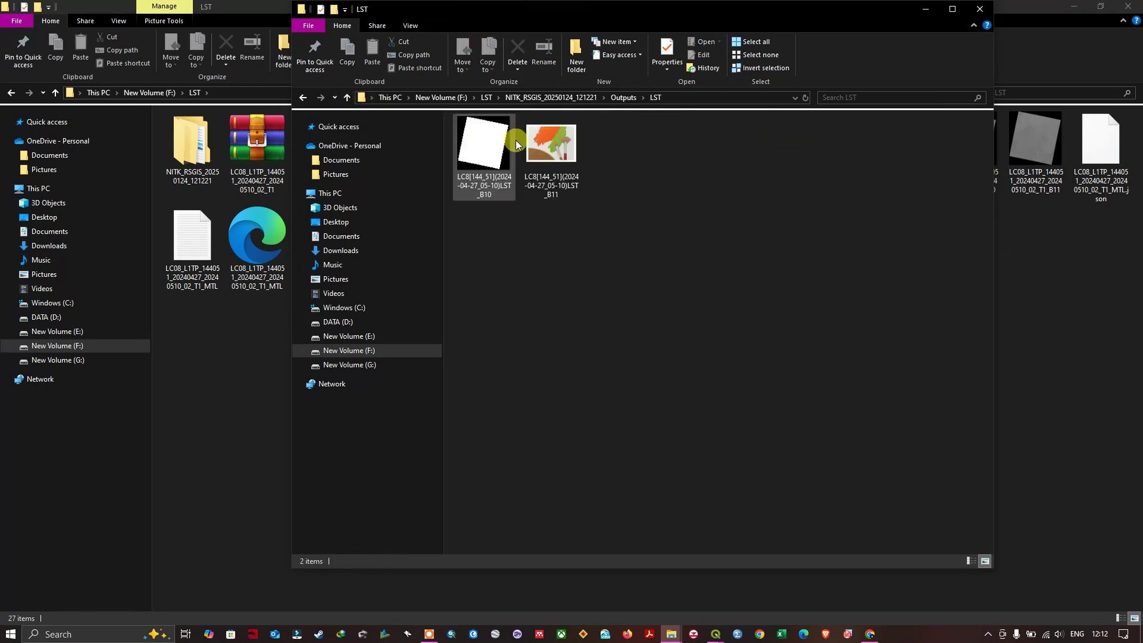
- Close the RS&GIS tool window
left_click(721, 636)
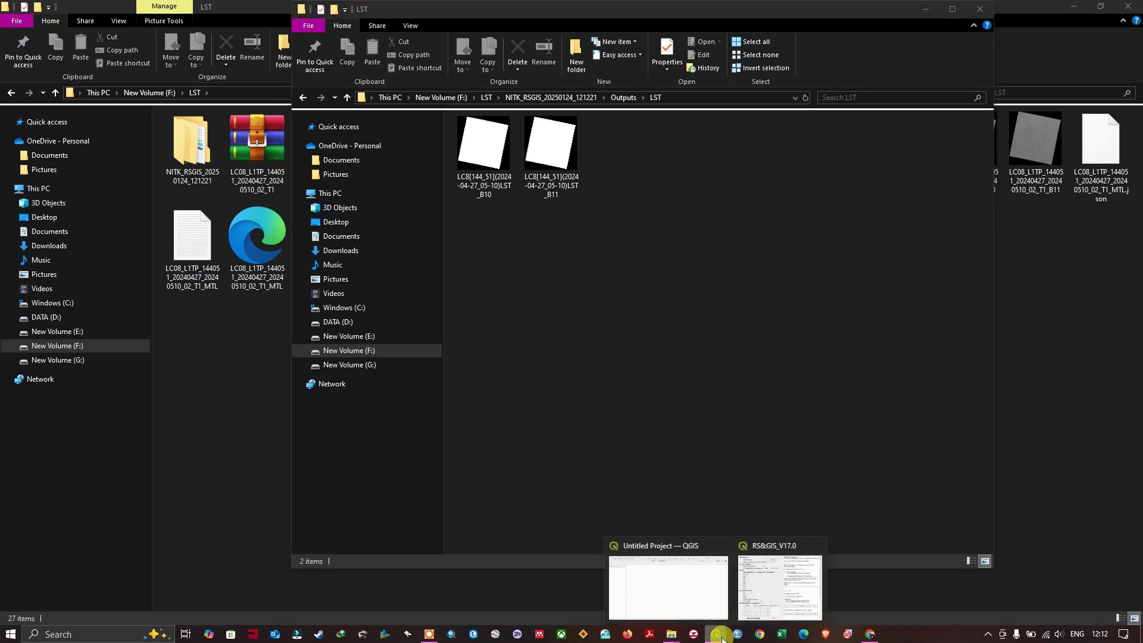
left_click(776, 600)
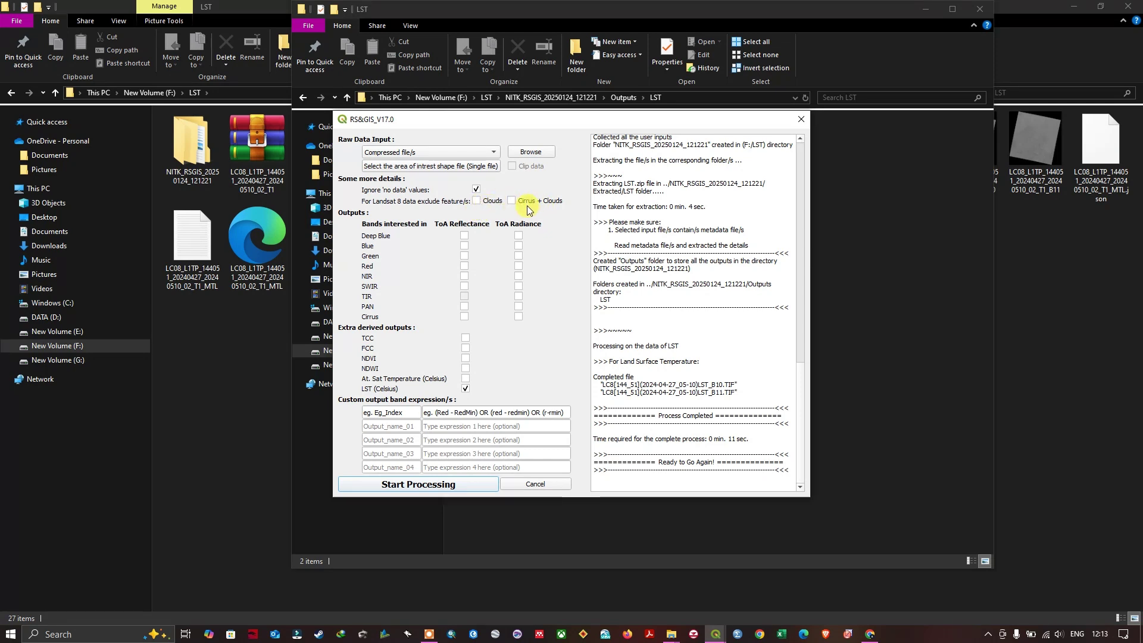
left_click(792, 125)
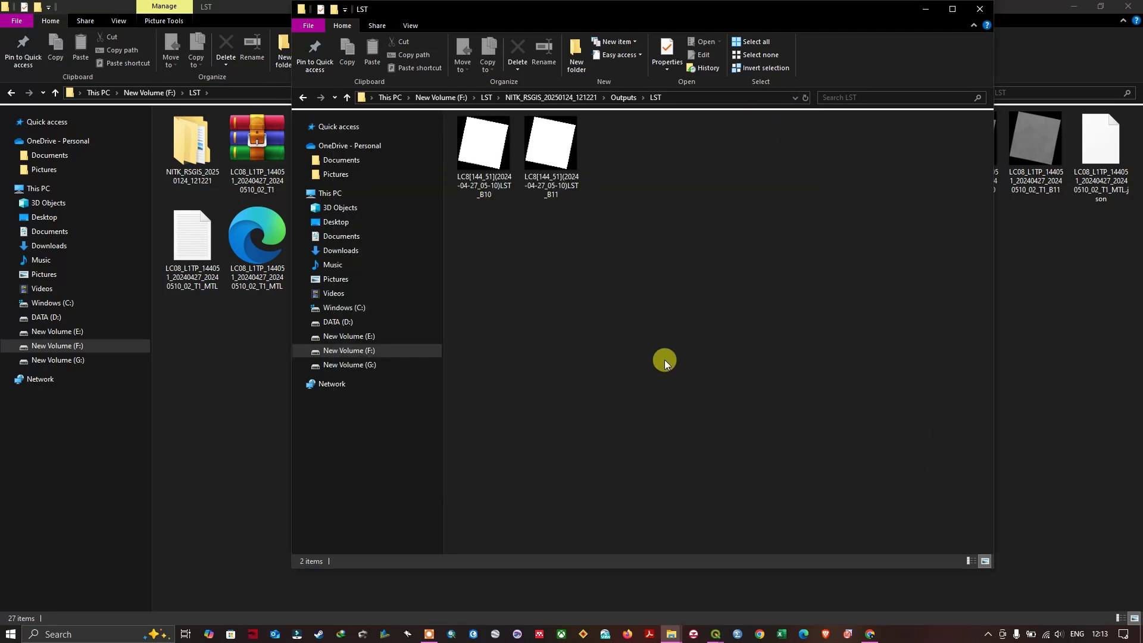
mouse_move(715, 633)
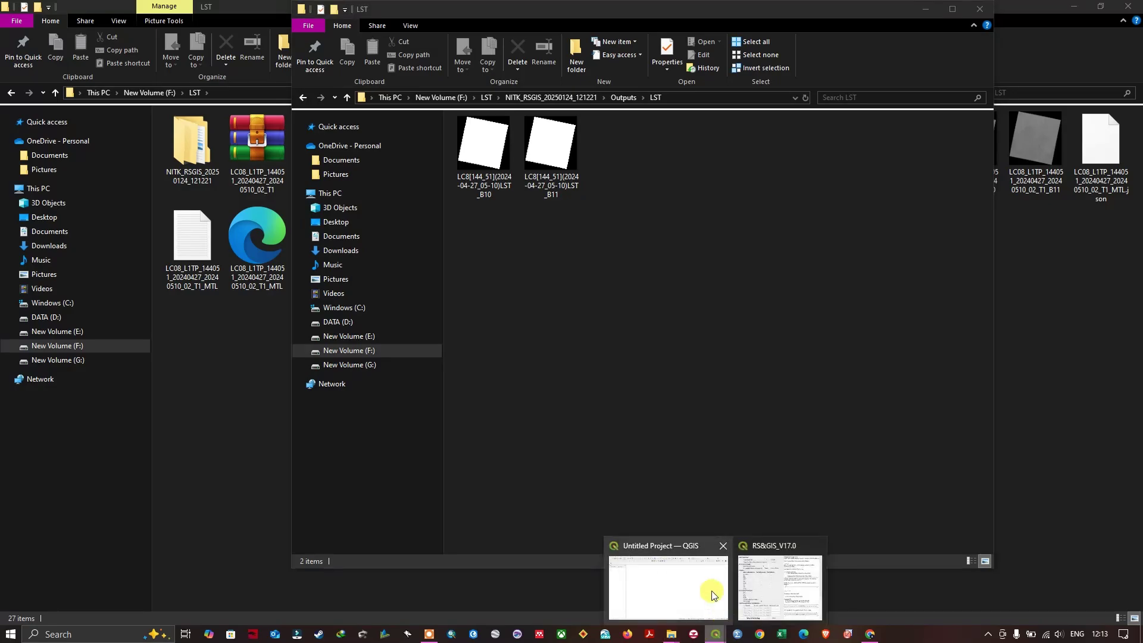
- Close the Plugins dialog and drag the LST_B10 raster from Explorer into the QGIS Layers panel
left_click(705, 582)
key("Escape")
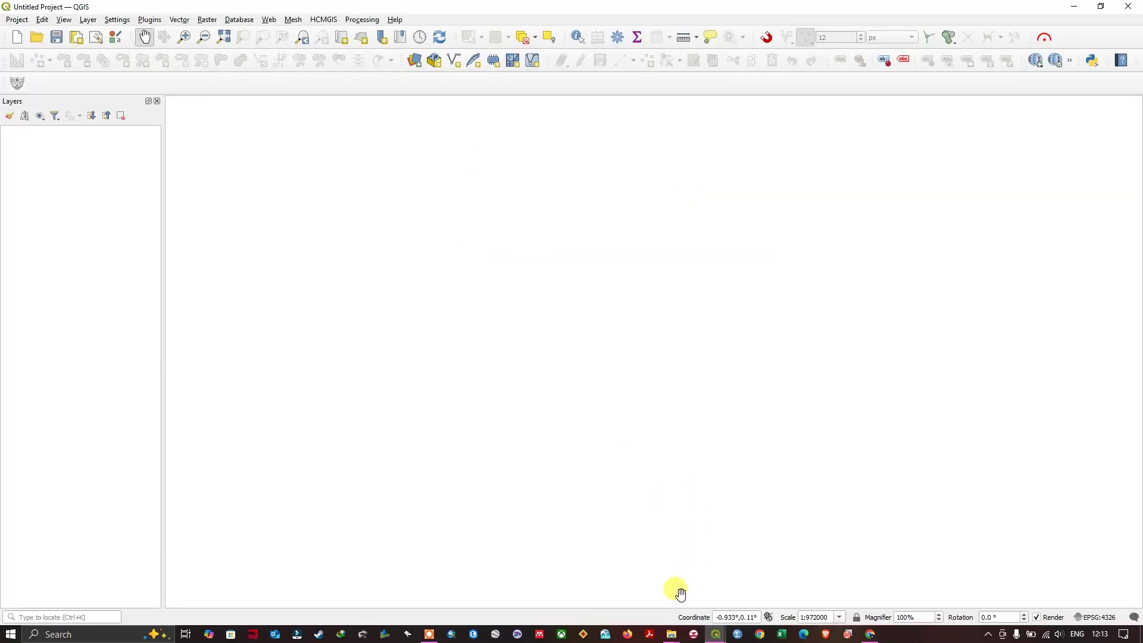
mouse_move(672, 634)
left_click(741, 581)
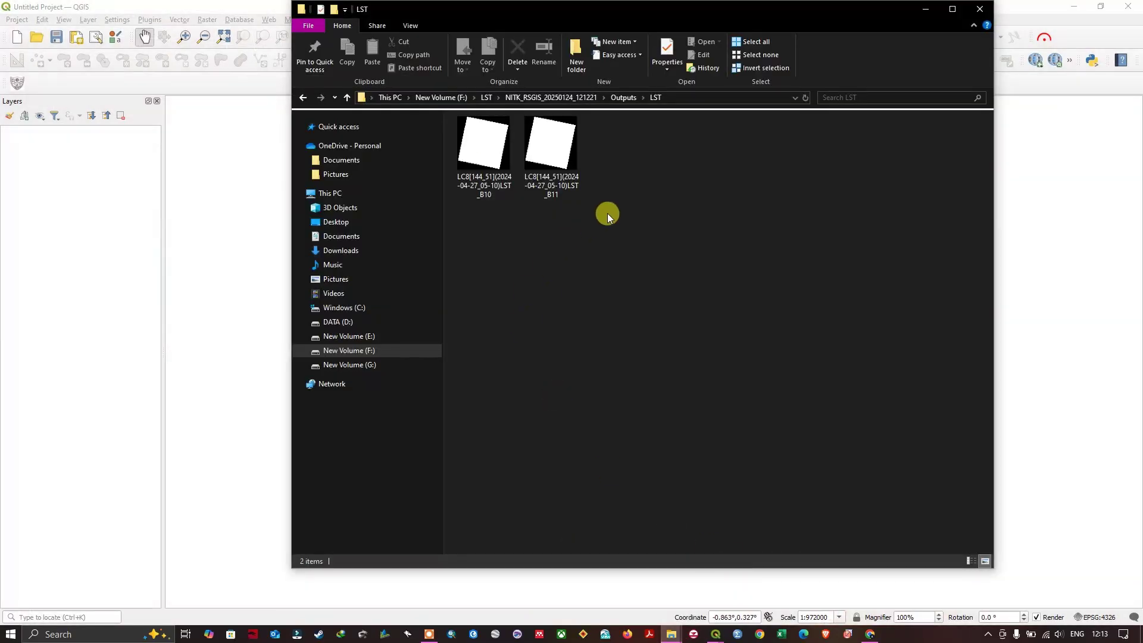
left_click(510, 179)
mouse_move(508, 179)
left_mouse_down()
mouse_move(117, 322)
mouse_move(68, 217)
left_mouse_up()
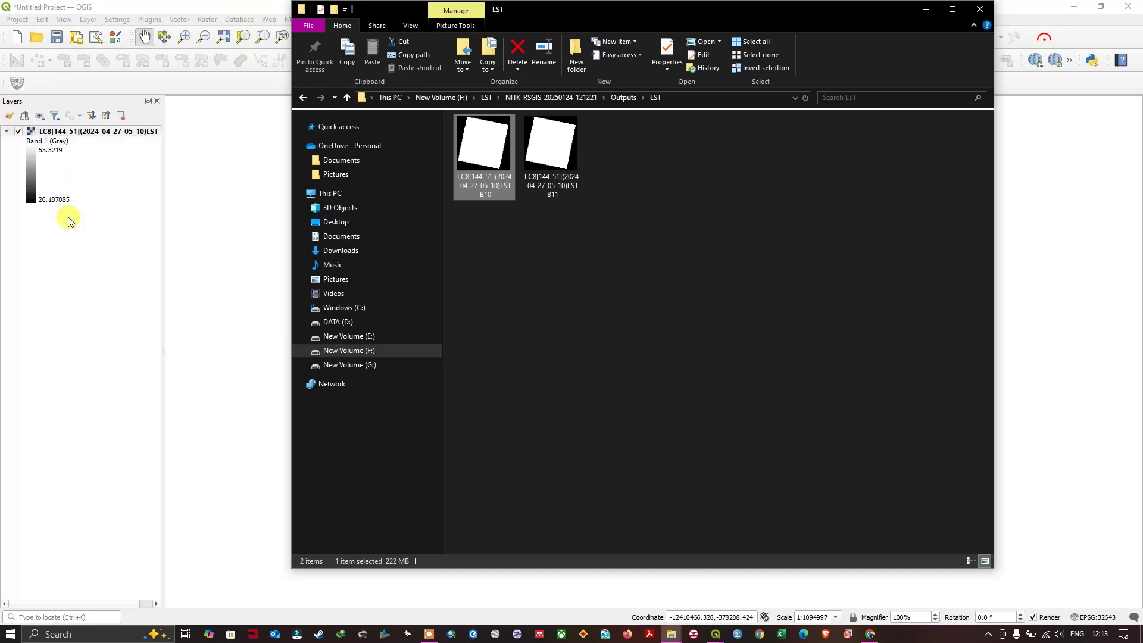
left_click(925, 9)
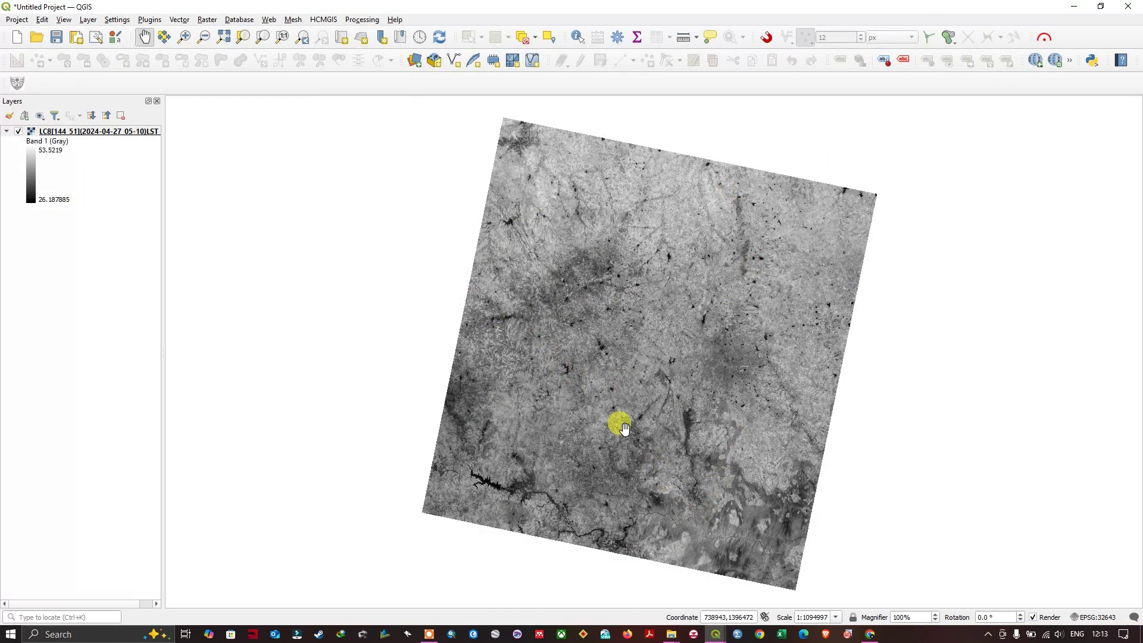
- Set the LST layer's renderer to single-band pseudocolor with discrete interpolation
right_click(96, 134)
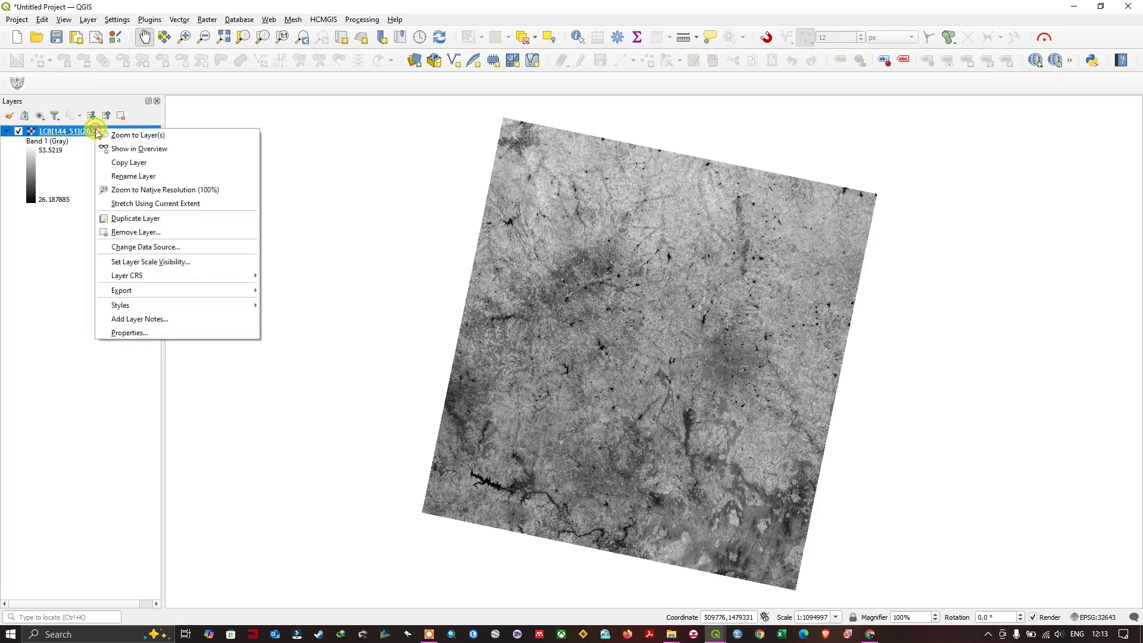
left_click(198, 334)
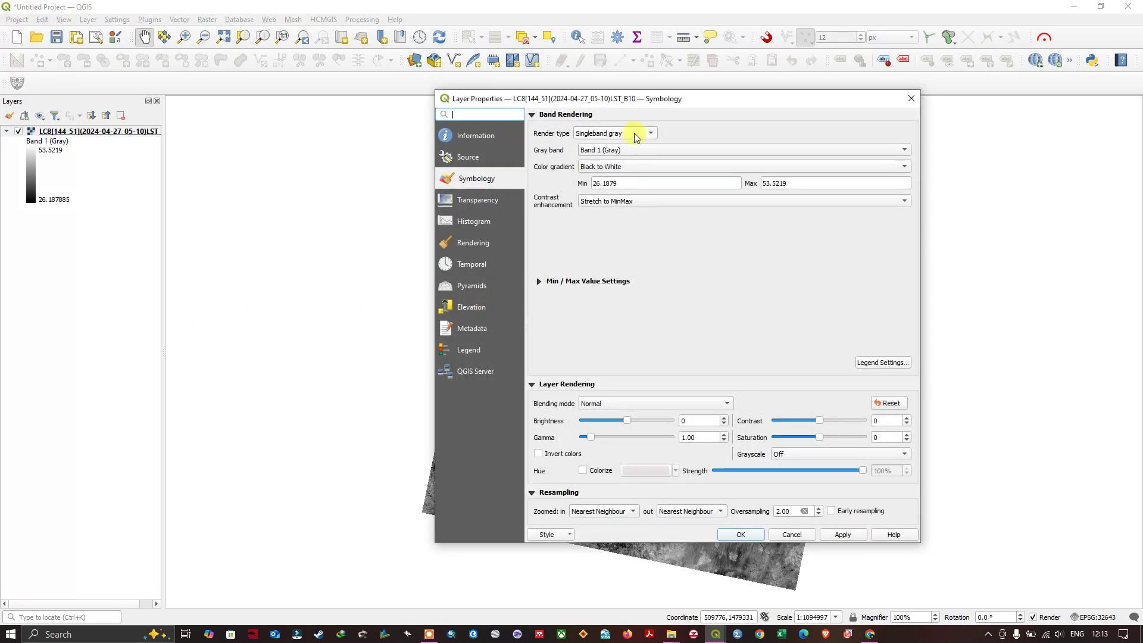
left_click(634, 133)
left_click(632, 147)
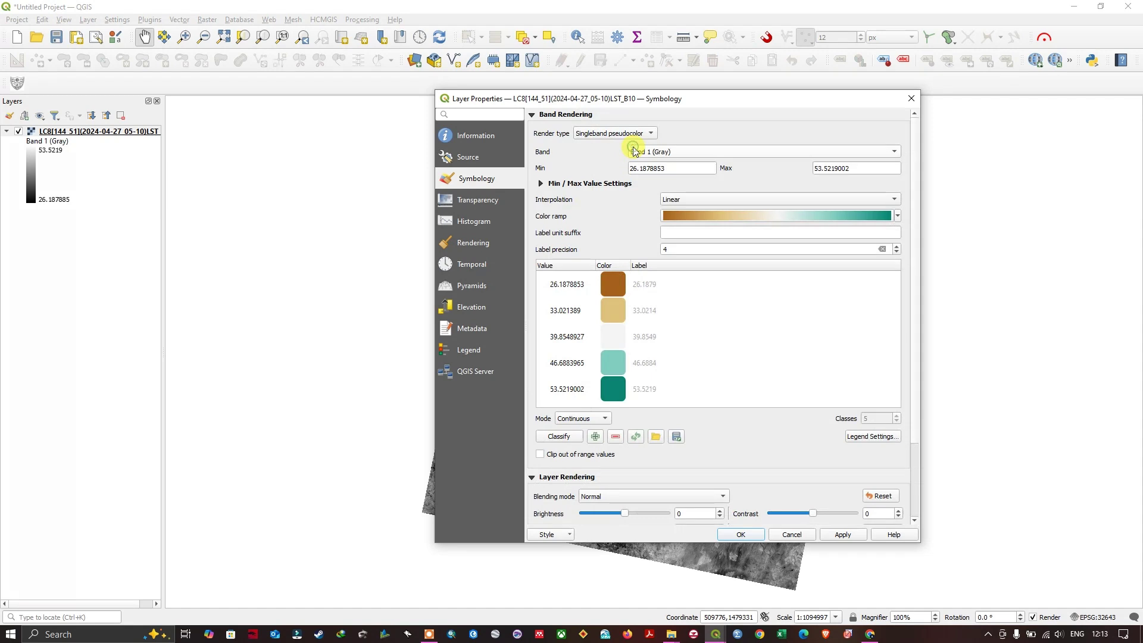
left_click(718, 199)
left_click(705, 187)
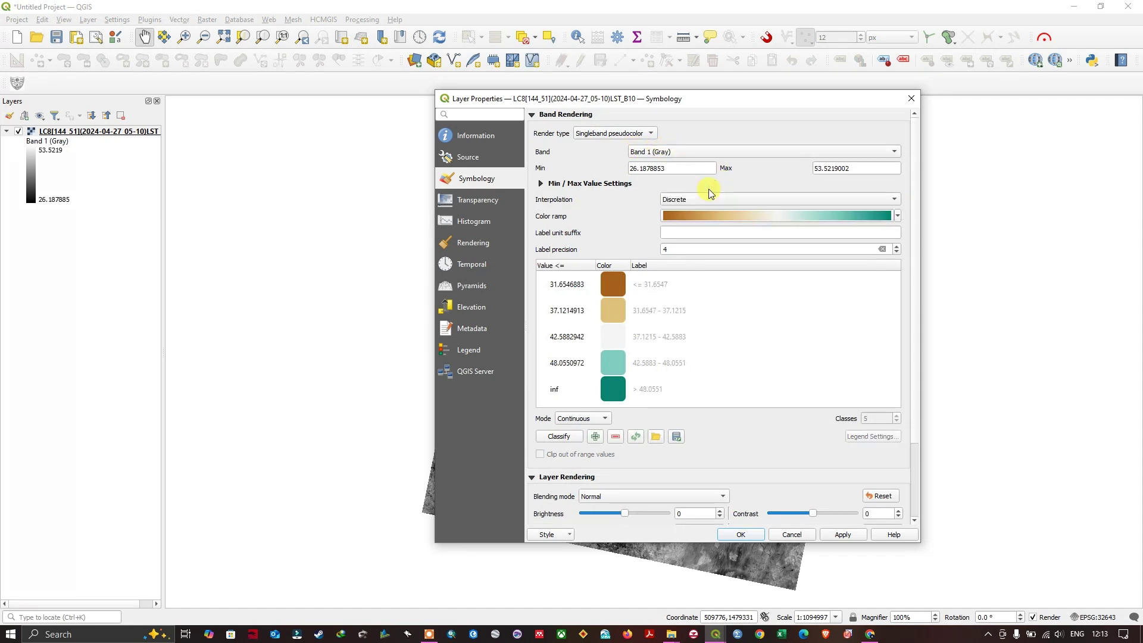
- Classify it into 8 equal-interval classes with the Magma colour ramp, and apply
left_click(583, 420)
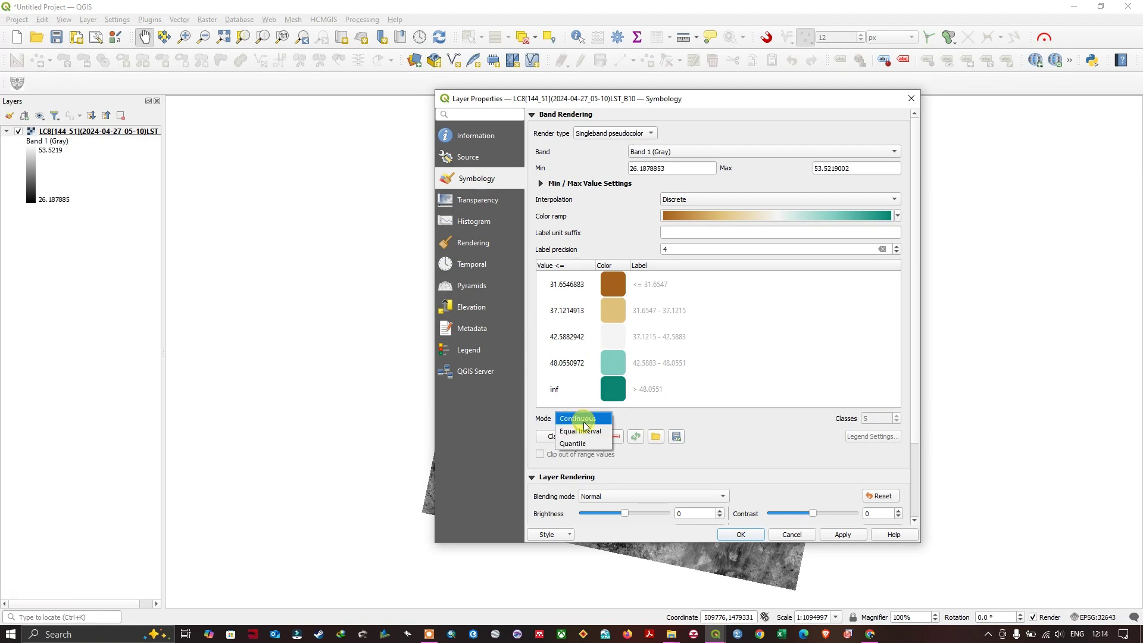
left_click(589, 432)
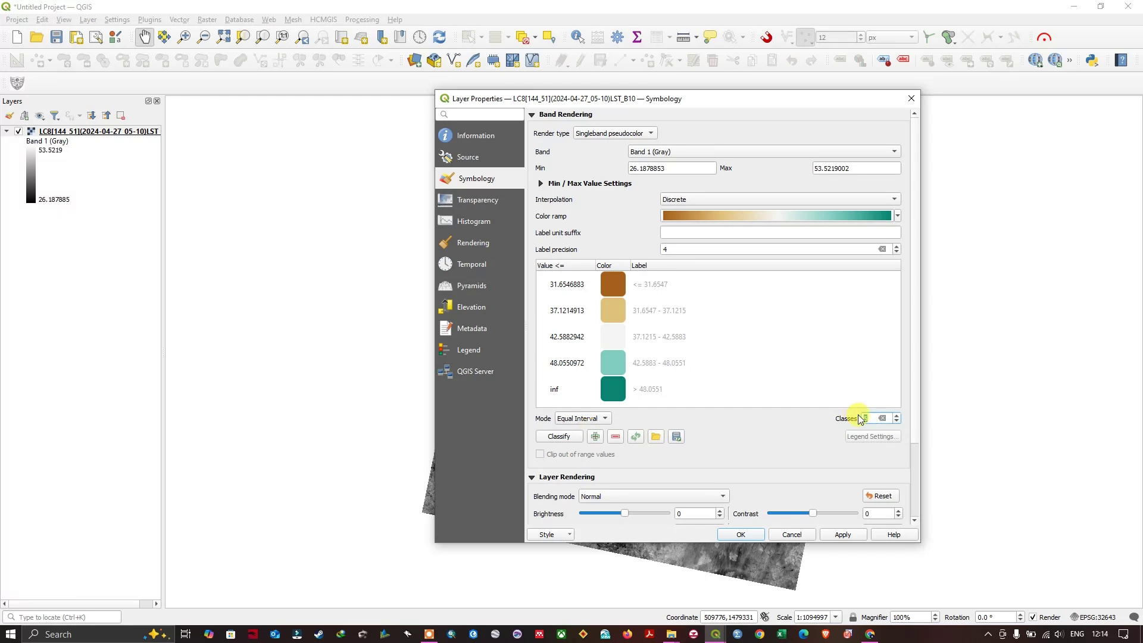
type("7")
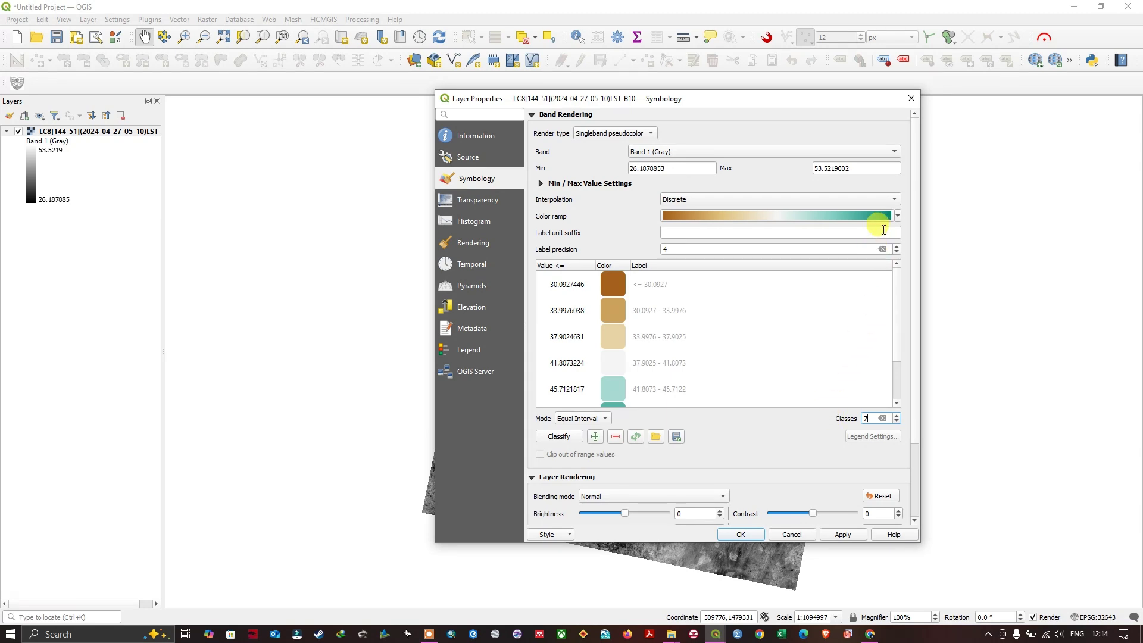
left_click(897, 216)
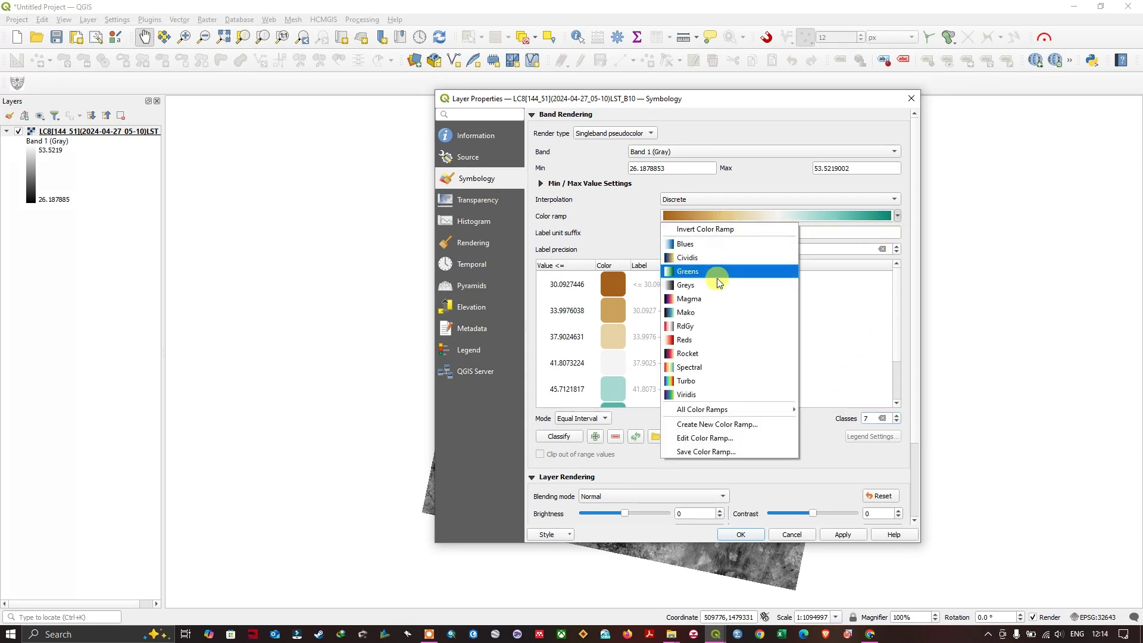
mouse_move(702, 408)
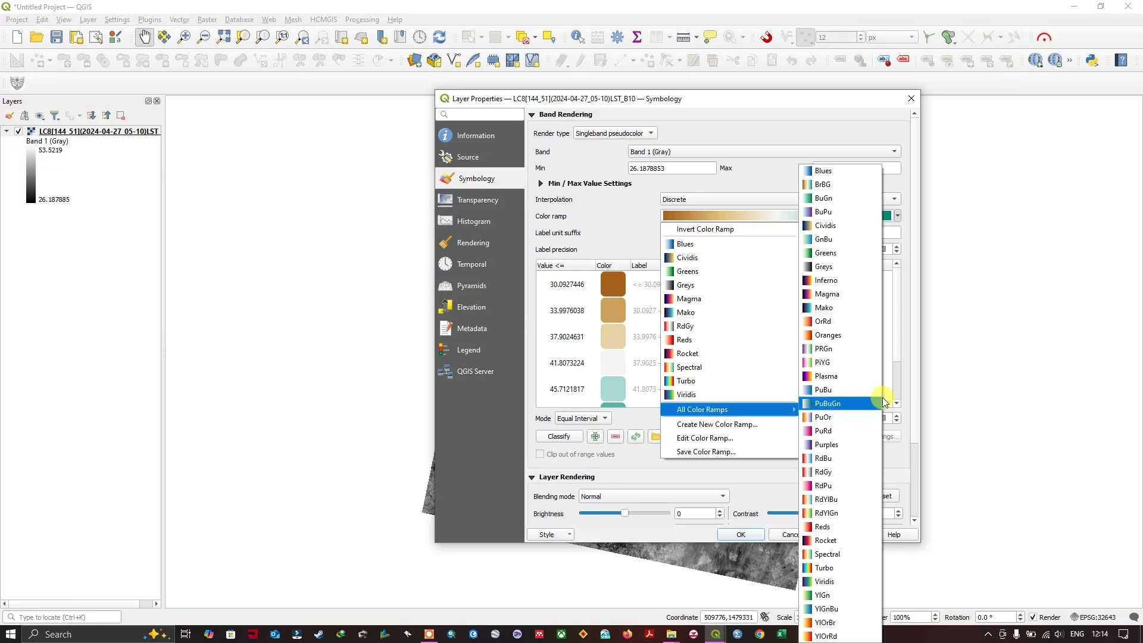
left_click(853, 296)
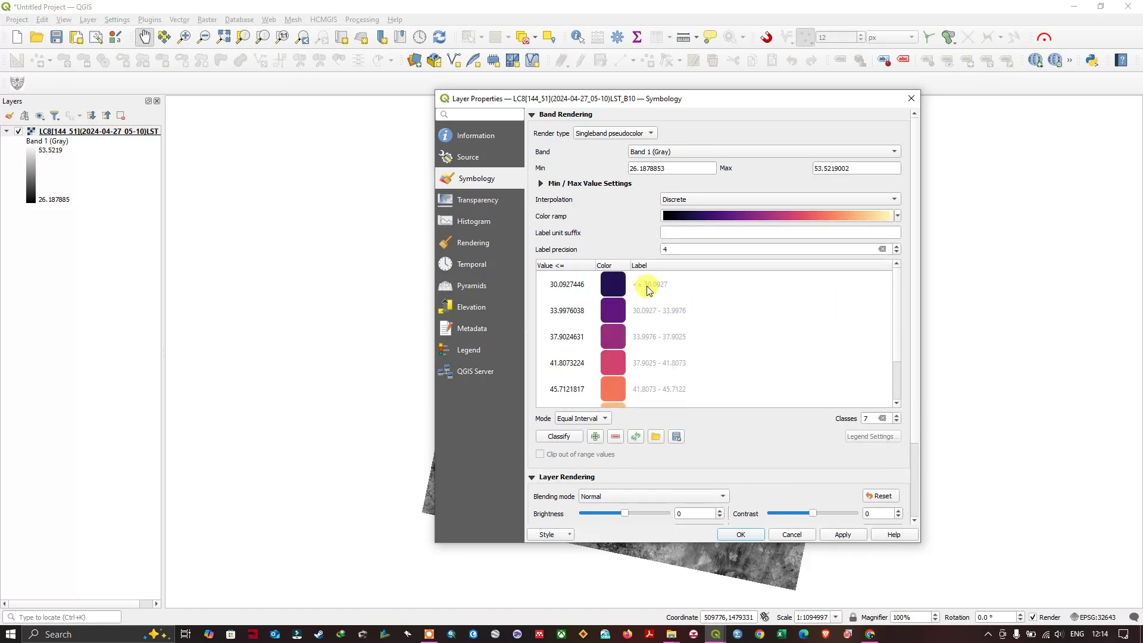
scroll(617, 304, "down", 2)
scroll(617, 322, "down", 1)
scroll(617, 329, "up", 2)
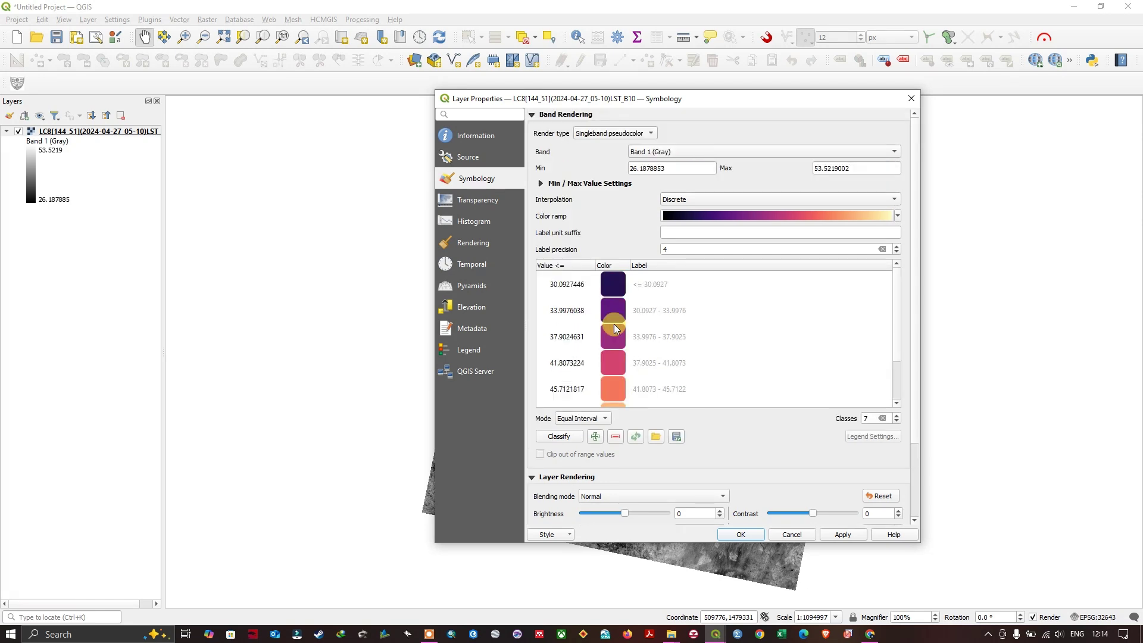
scroll(612, 309, "up", 3)
scroll(607, 302, "up", 2)
type("8")
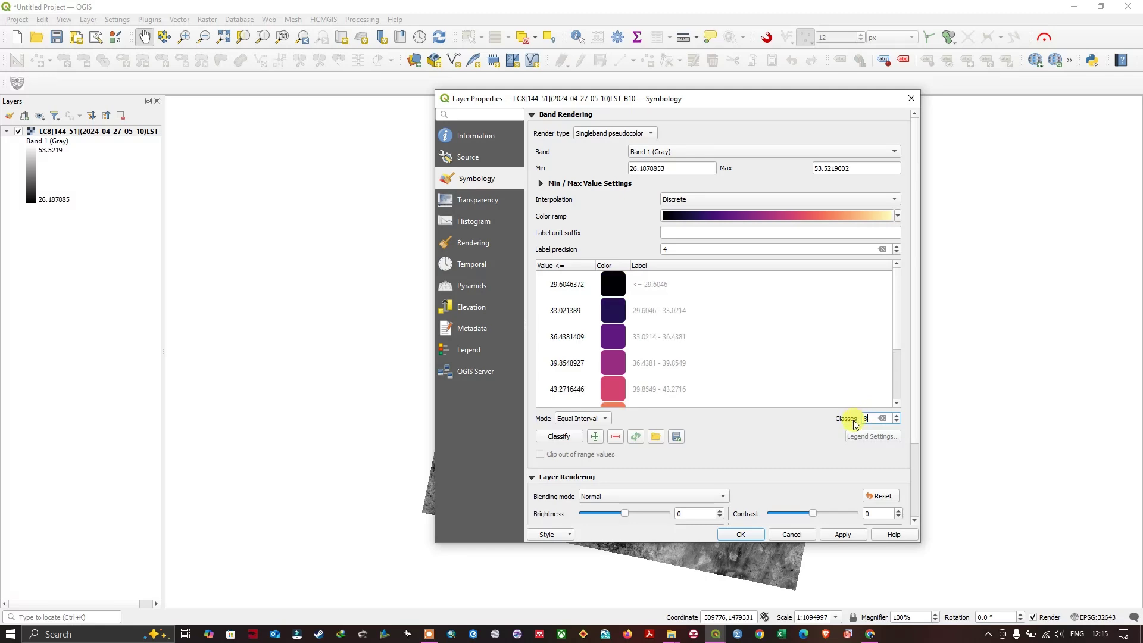
left_click(843, 534)
left_click(740, 533)
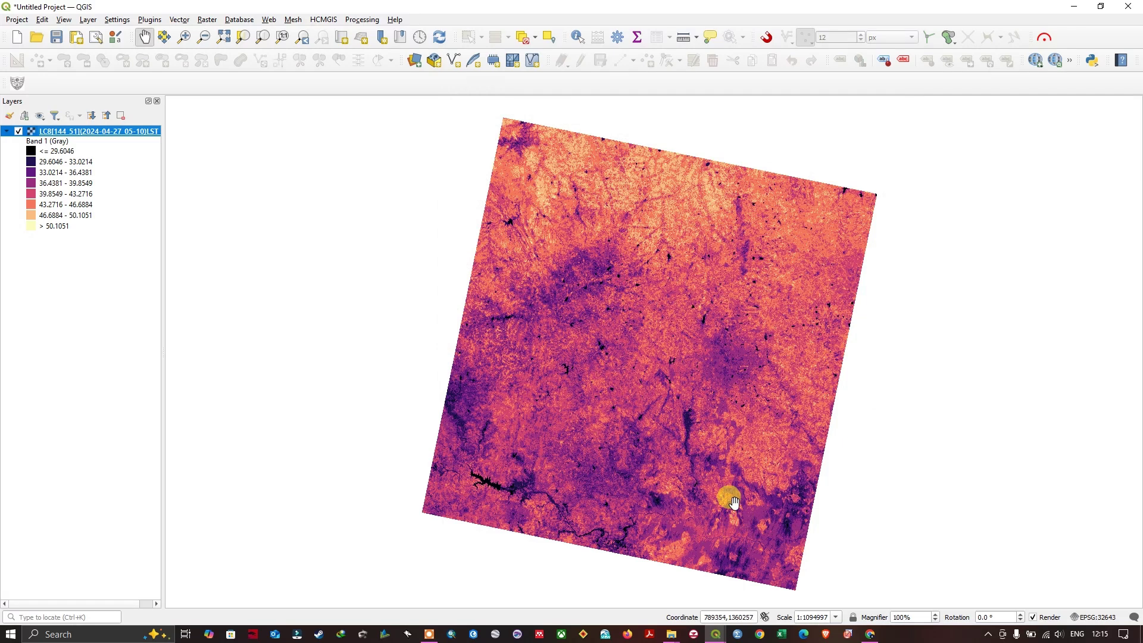
scroll(650, 355, "down", 1)
scroll(625, 364, "up", 1)
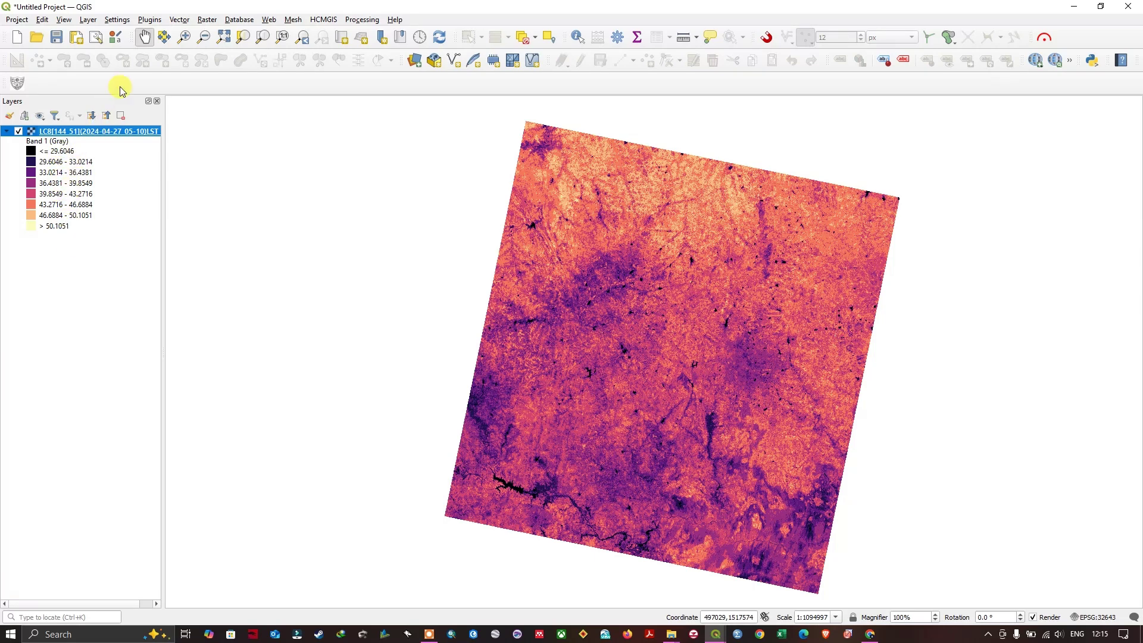
mouse_move(670, 635)
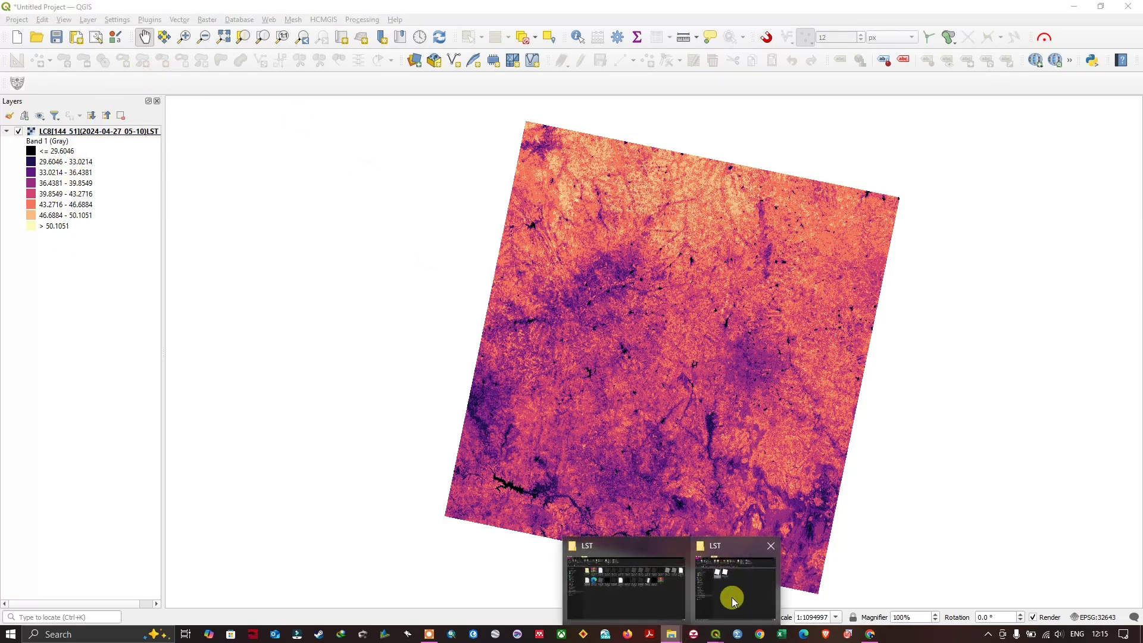
- Add the LST_B10 raster as a new layer by dragging it from File Explorer
left_click(732, 596)
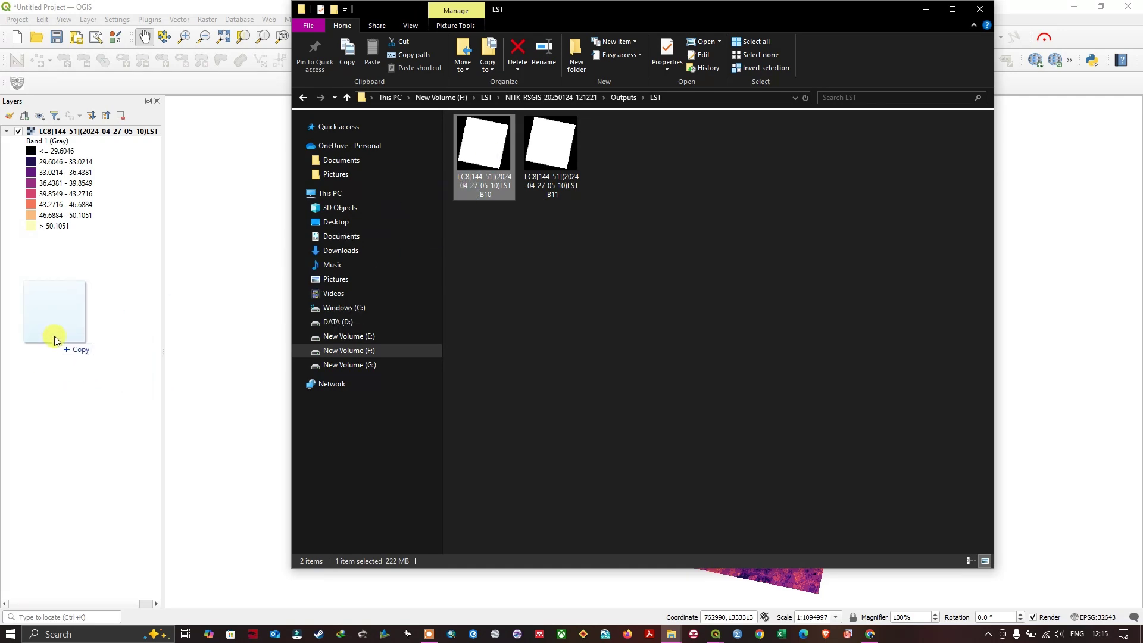
left_click_drag(489, 159, 53, 339)
left_click(925, 9)
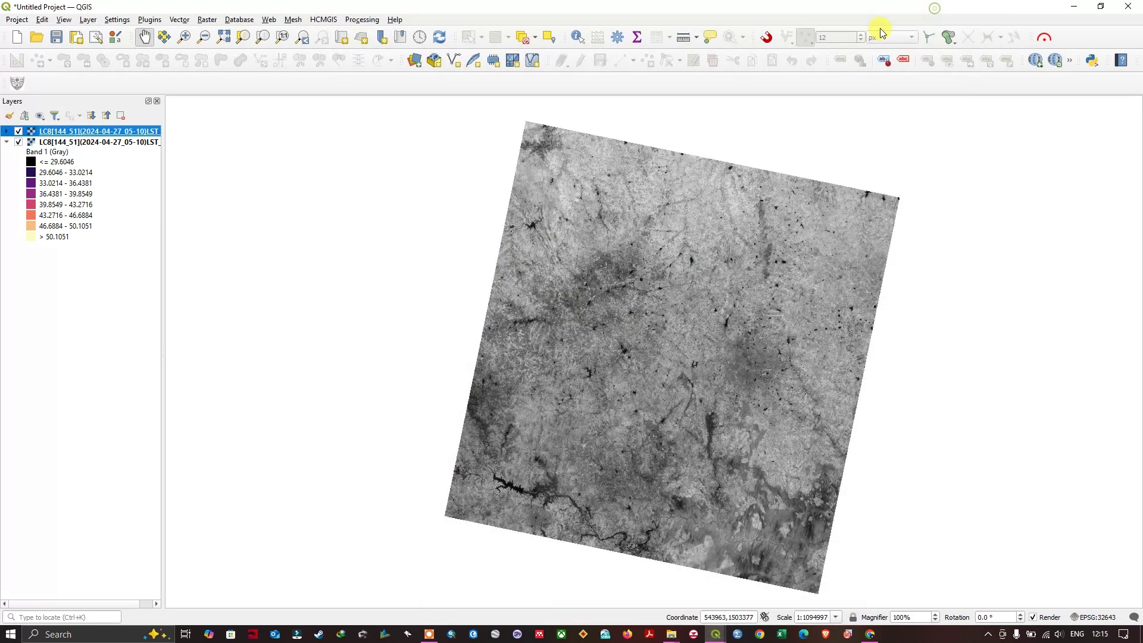
- Hide the new grayscale layer, recentre on the raster, and show the HCMGIS basemaps
left_click(8, 131)
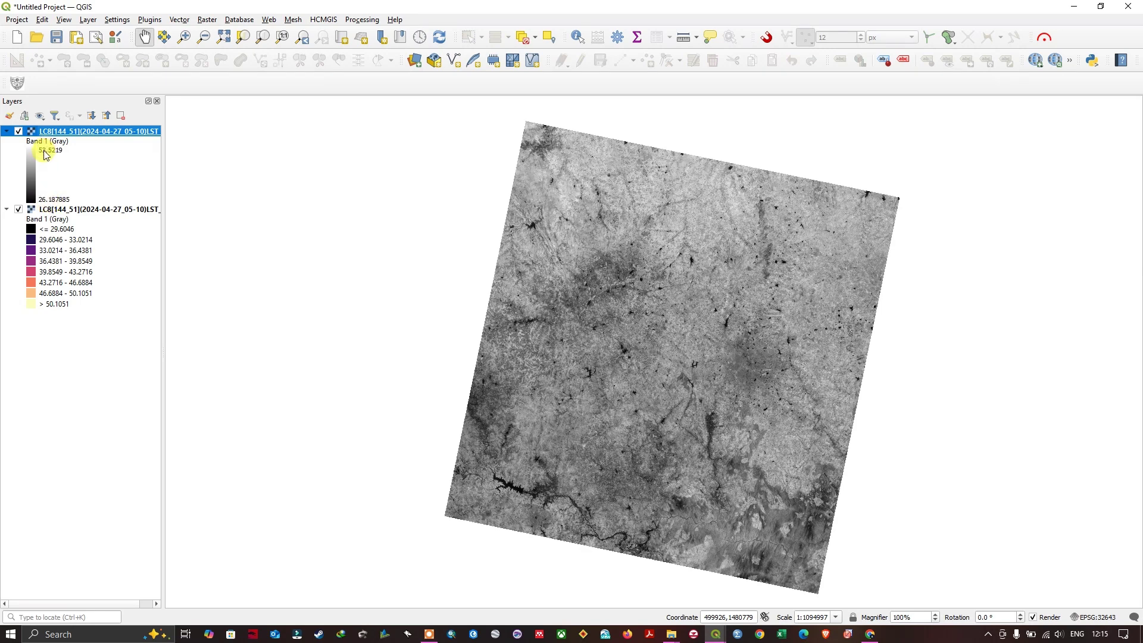
left_click(18, 131)
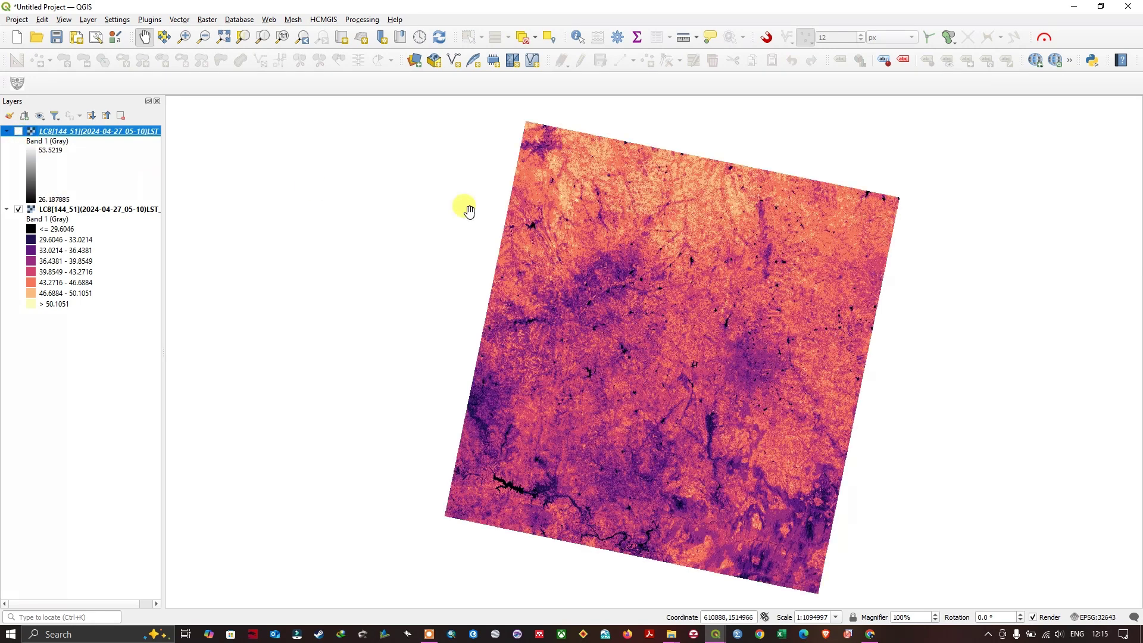
scroll(808, 390, "up", 1)
left_click_drag(504, 371, 664, 284)
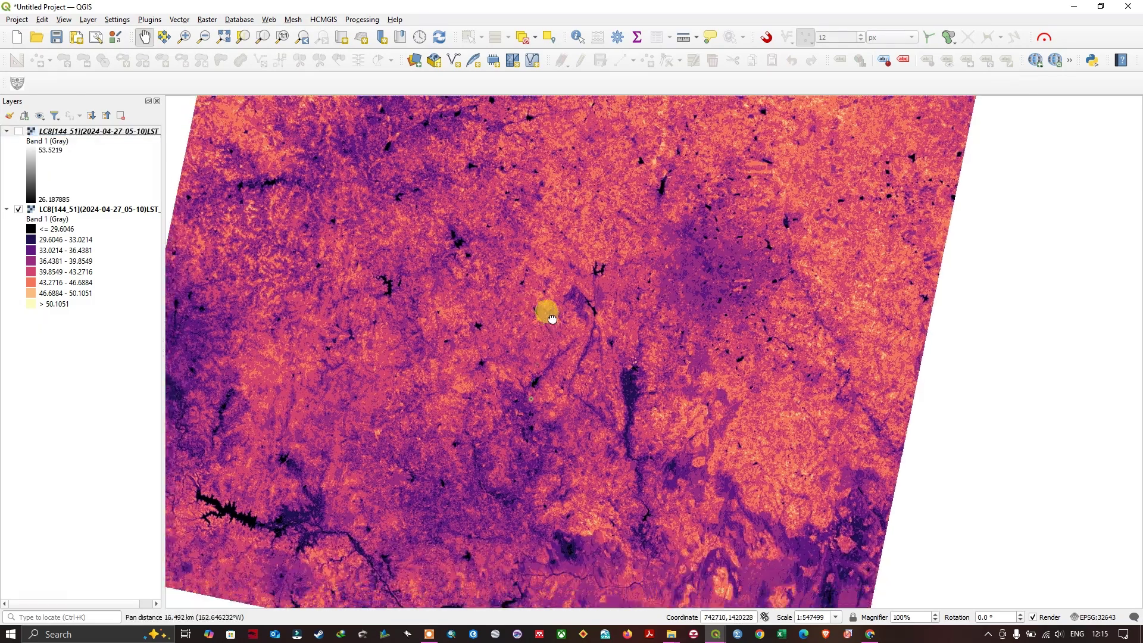
scroll(664, 284, "up", 1)
scroll(664, 284, "down", 1)
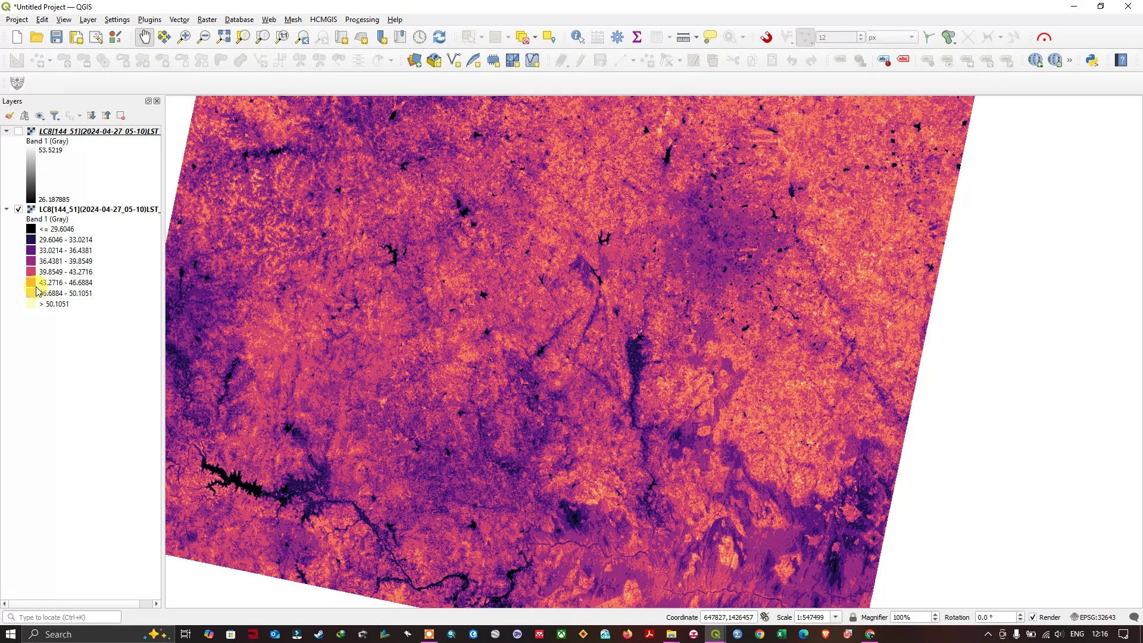
left_click(269, 20)
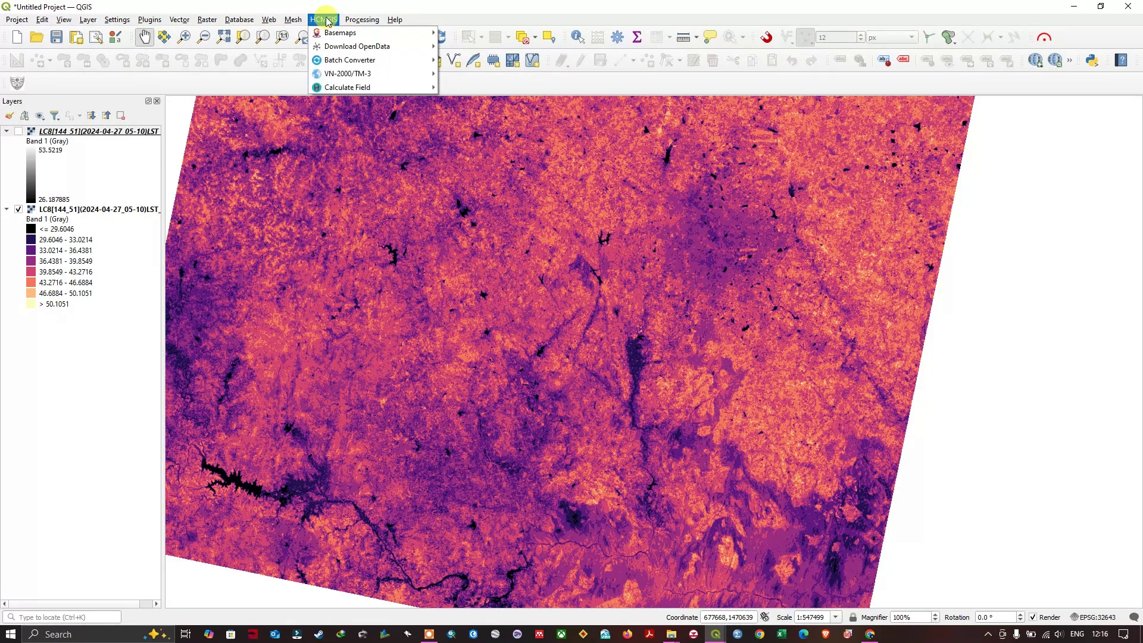
mouse_move(340, 32)
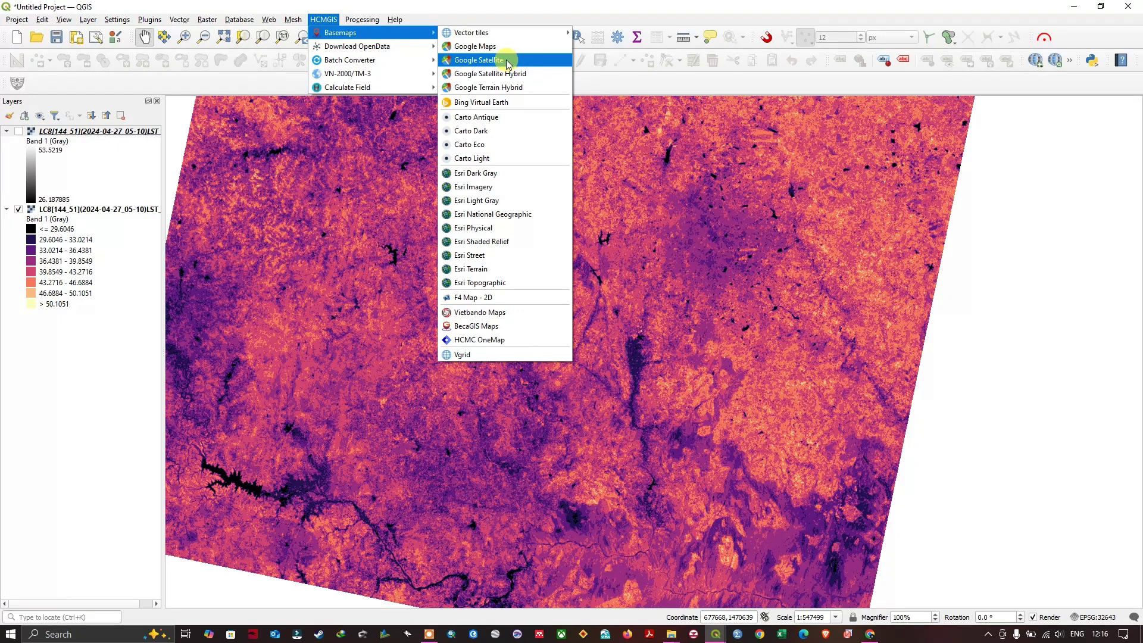
- Add the Google Satellite basemap and move the coloured LST layer above it
left_click(505, 59)
scroll(795, 343, "down", 1)
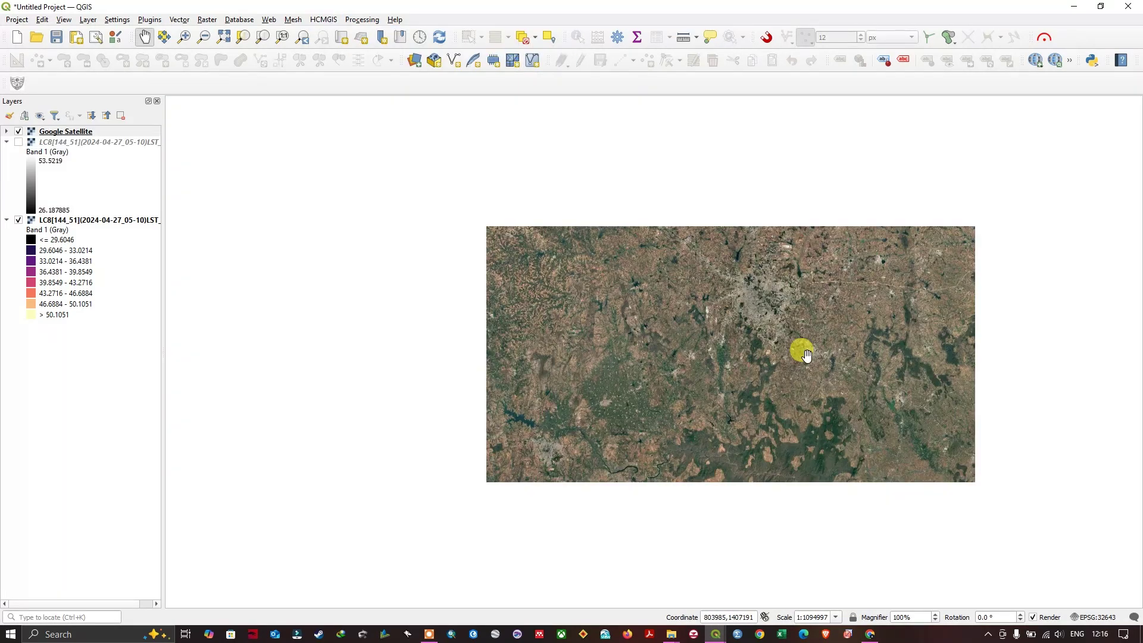
scroll(819, 314, "up", 1)
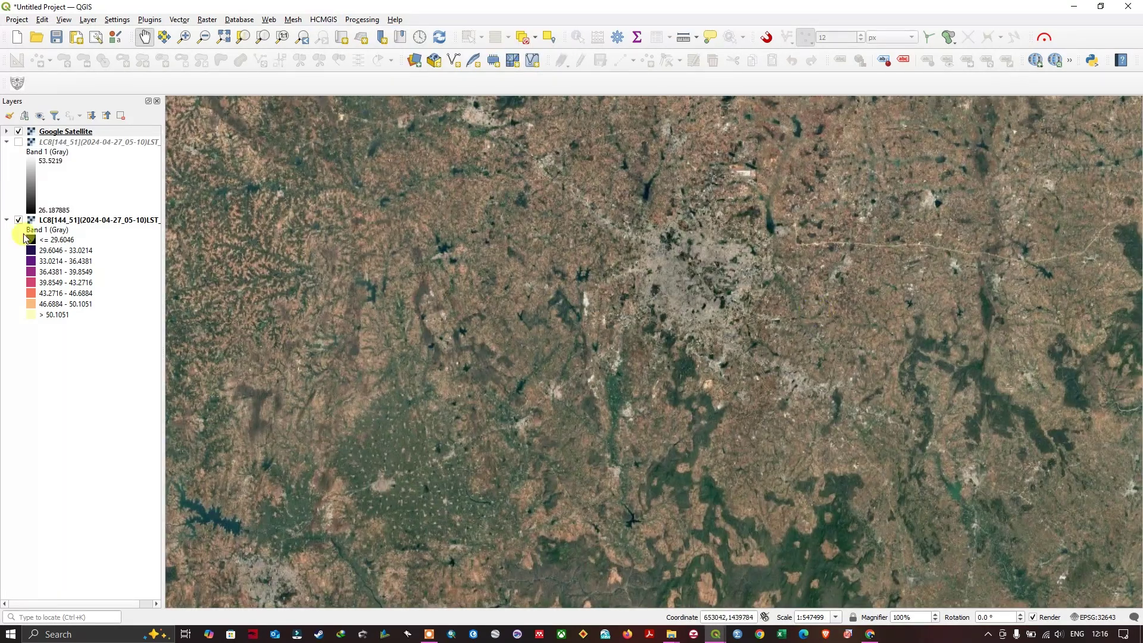
left_click(66, 220)
left_click_drag(66, 220, 56, 134)
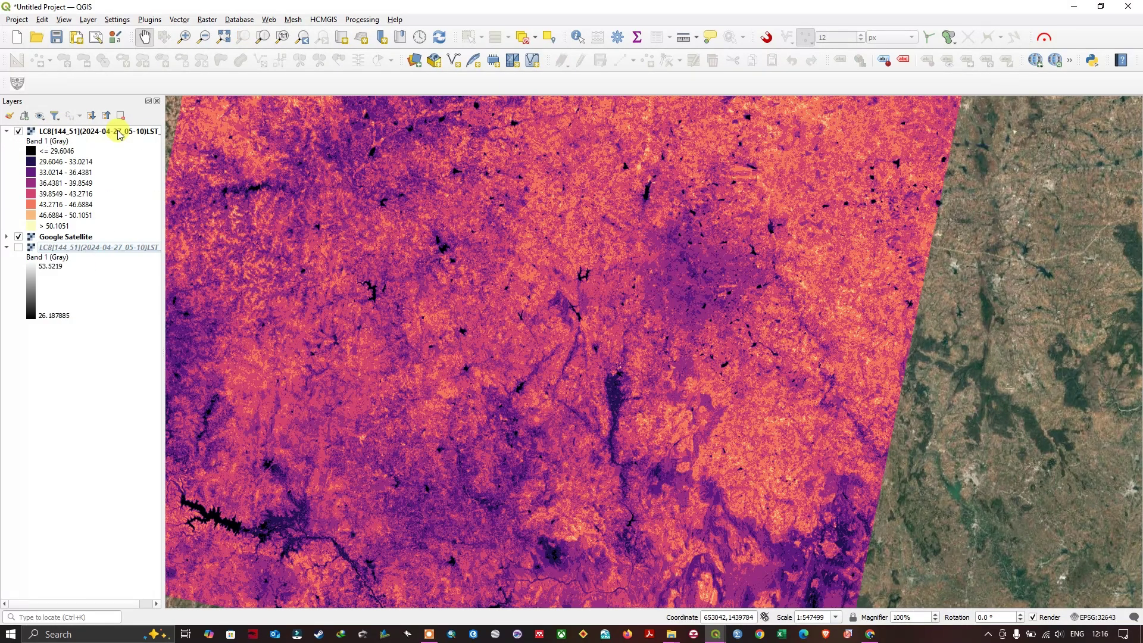
- Toggle the LST layer to compare with the imagery, ending visible, and return to RS&GIS
left_click(18, 132)
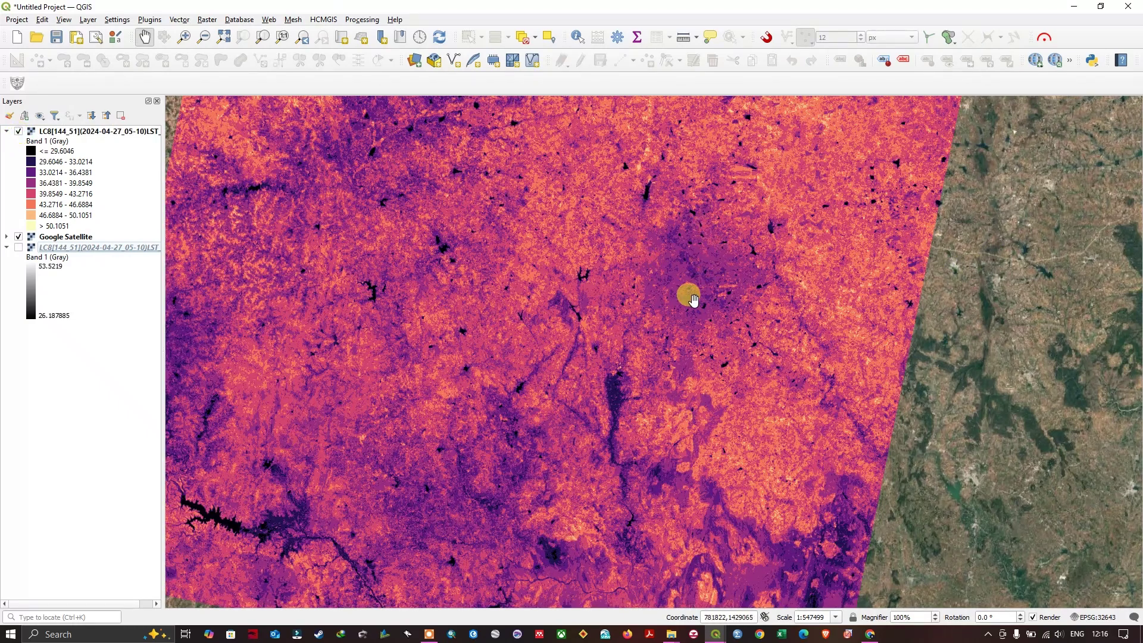
left_click(18, 131)
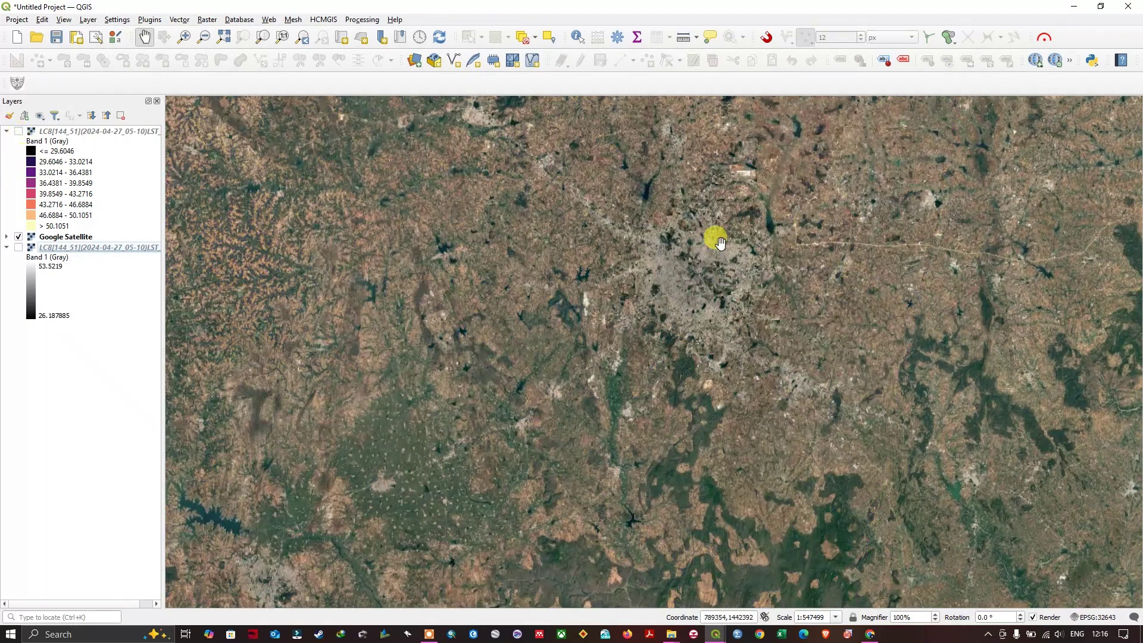
left_click(19, 131)
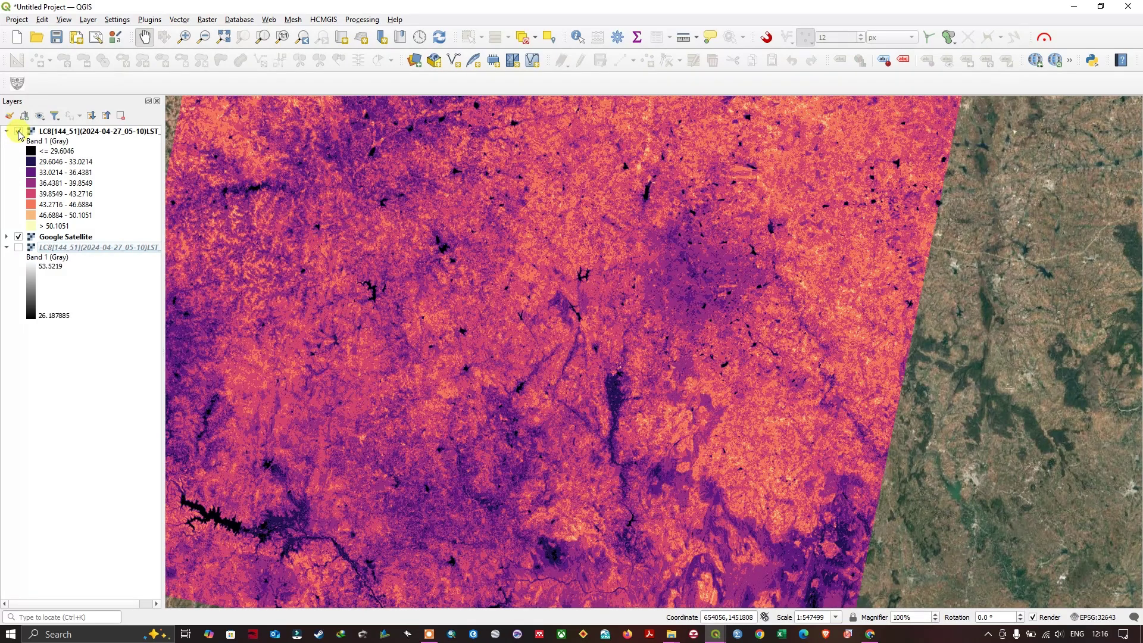
left_click(18, 131)
left_click(18, 132)
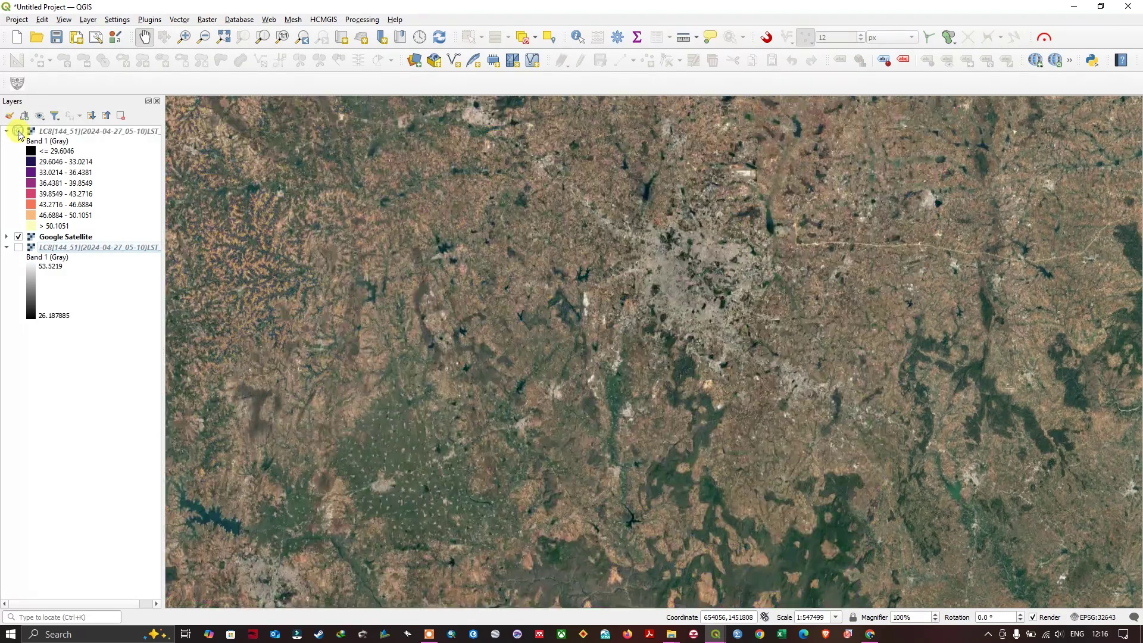
left_click(18, 131)
left_click(18, 132)
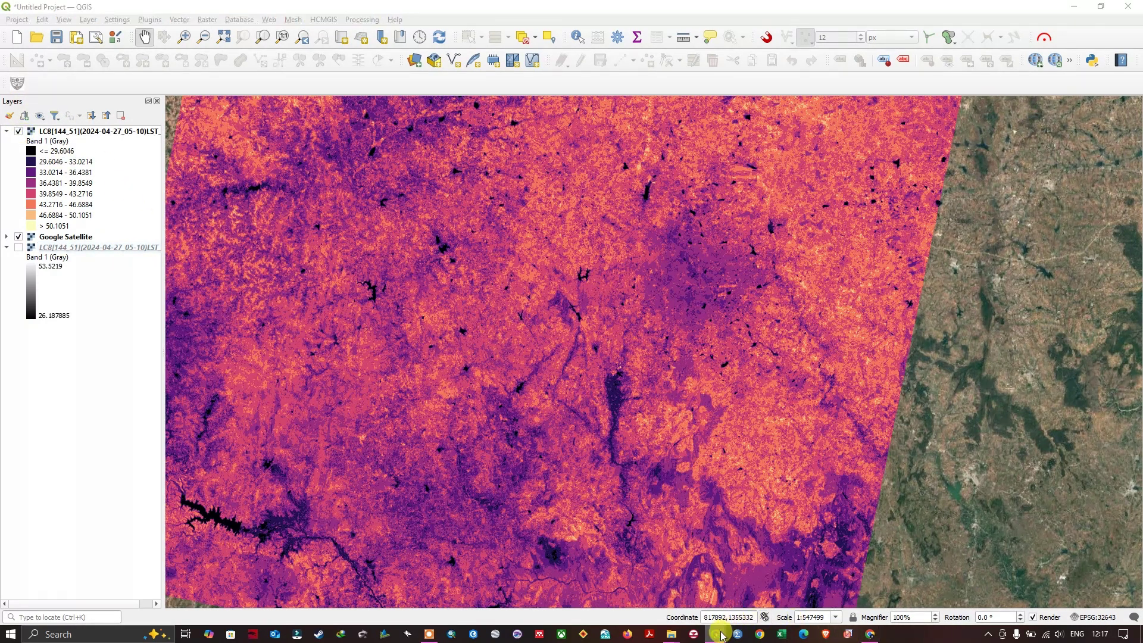
mouse_move(716, 633)
left_click(768, 589)
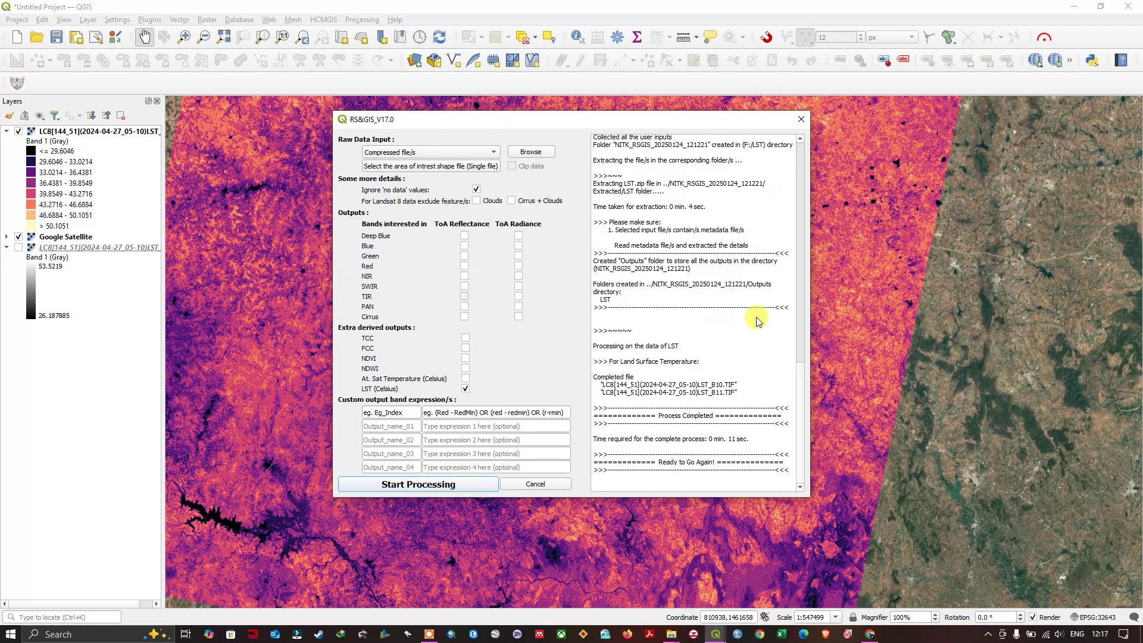
left_click_drag(801, 397, 812, 170)
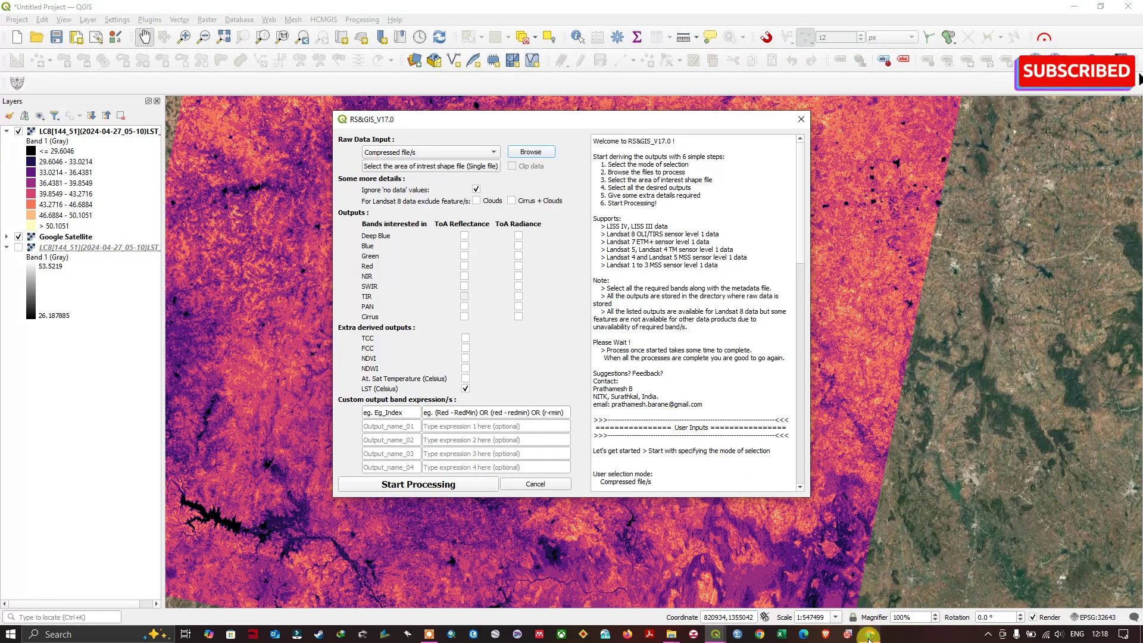
- Search 'earthexplorer' in a new Chrome tab and open EarthExplorer's Search Criteria
left_click(867, 633)
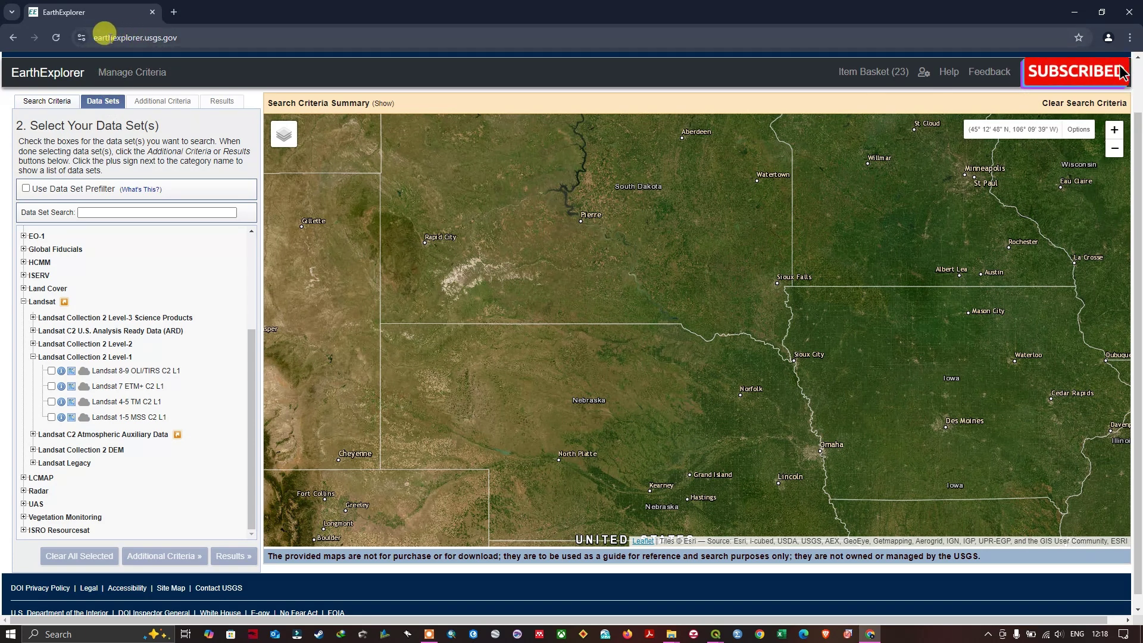
key("ctrl+t")
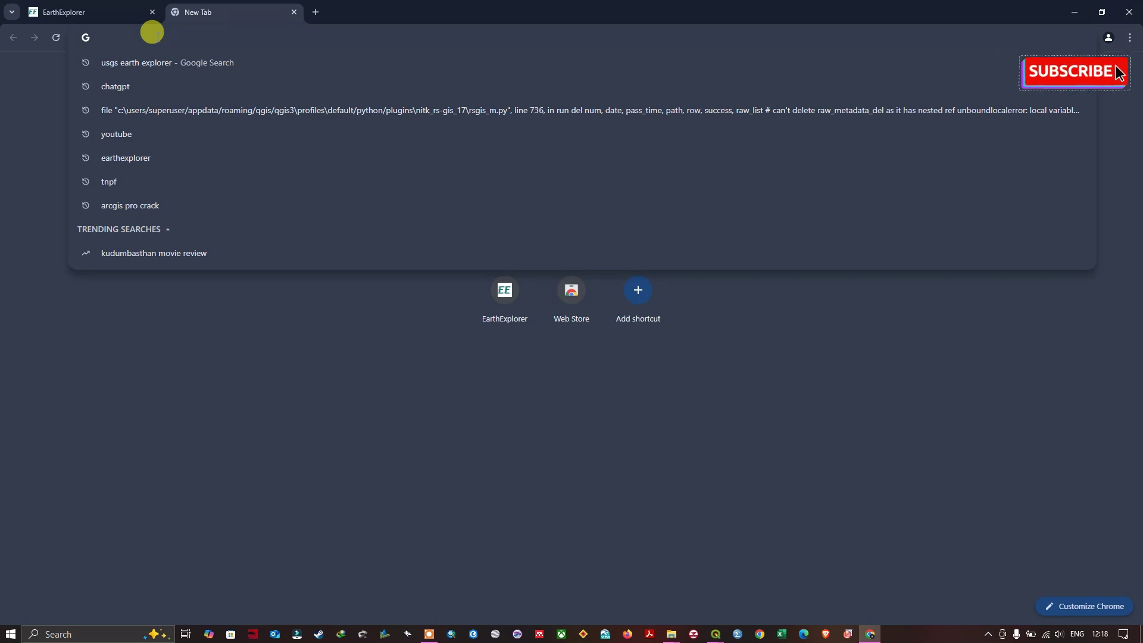
type("earth")
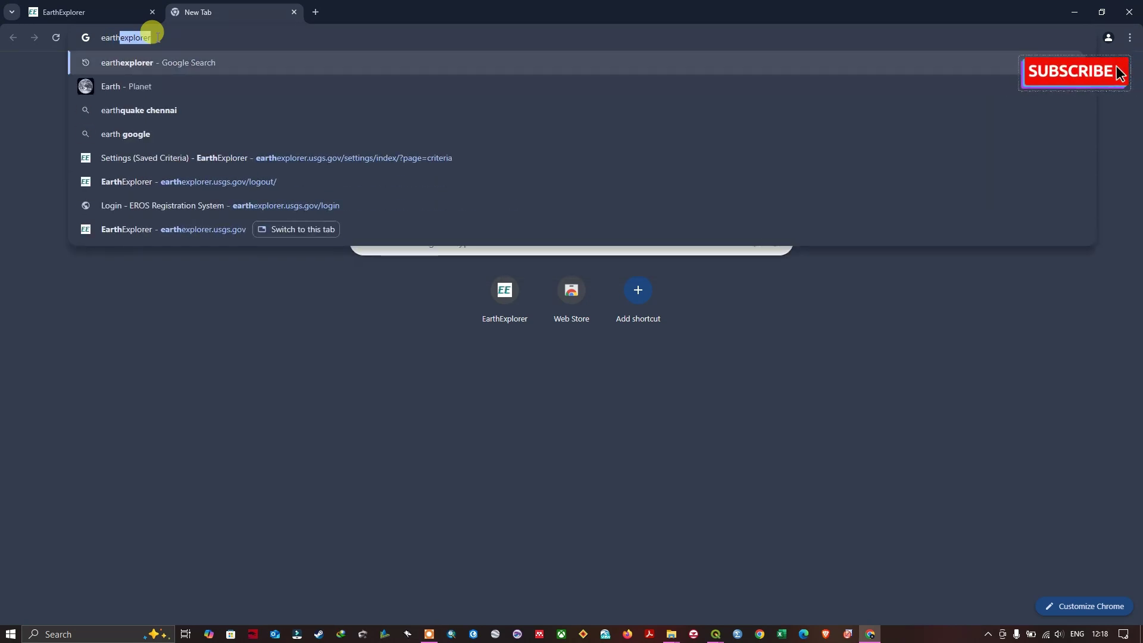
key("Return")
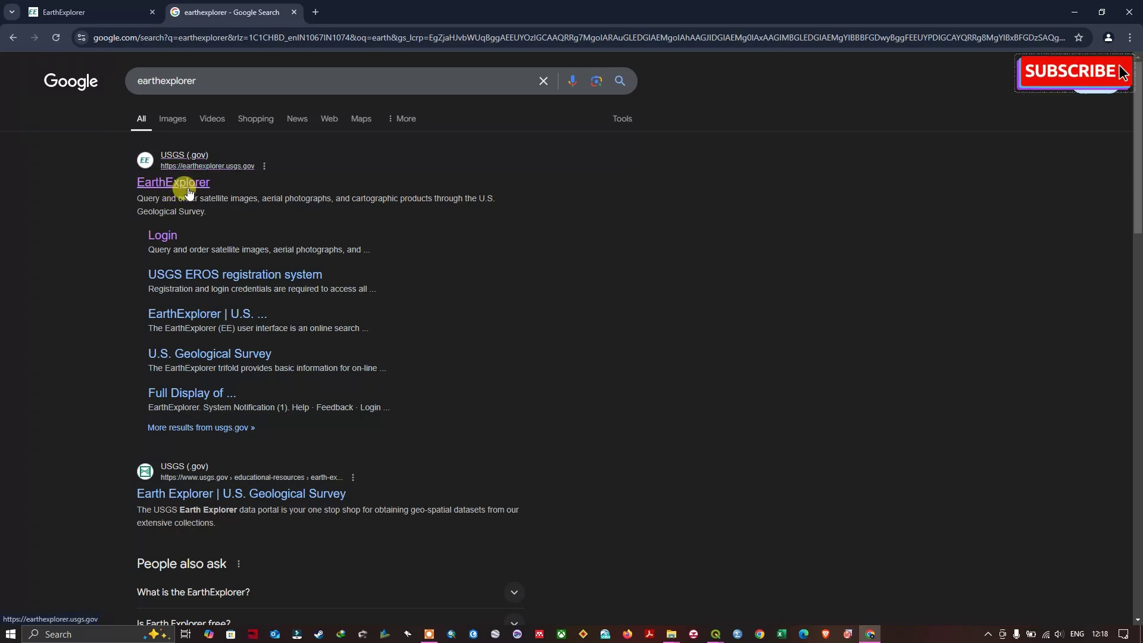
left_click(186, 190)
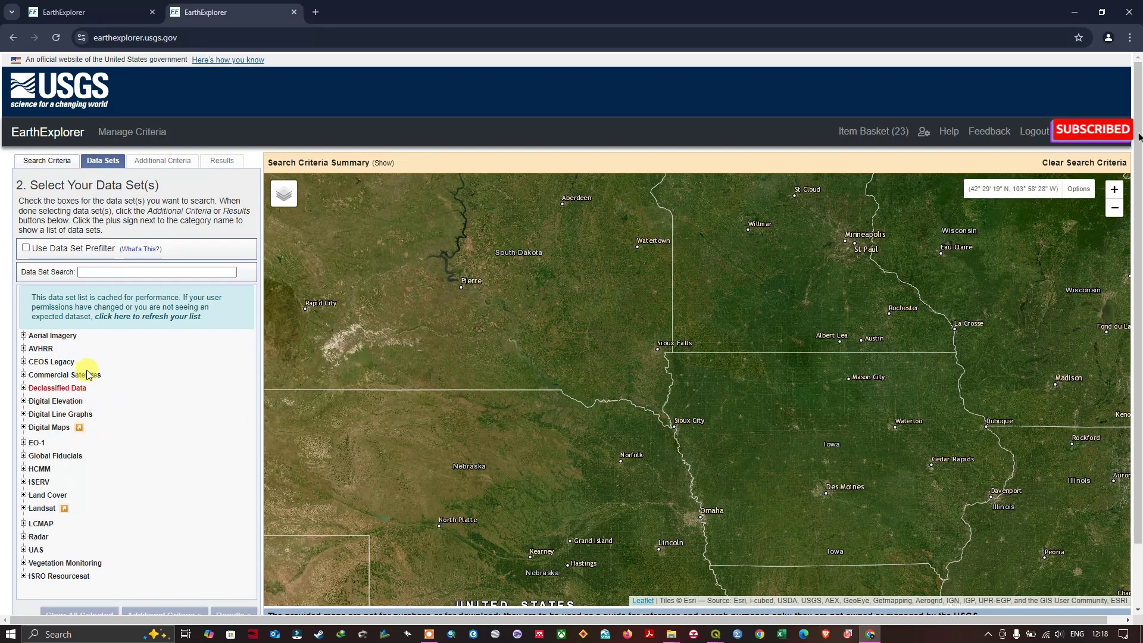
left_click(47, 161)
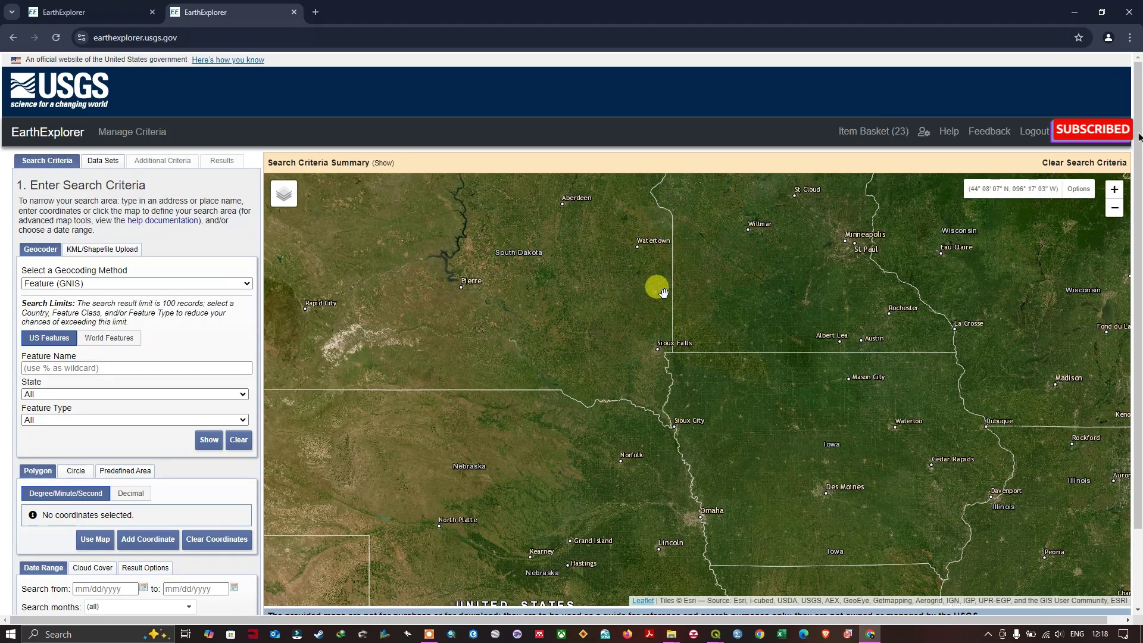
scroll(661, 286, "down", 3)
scroll(668, 292, "down", 2)
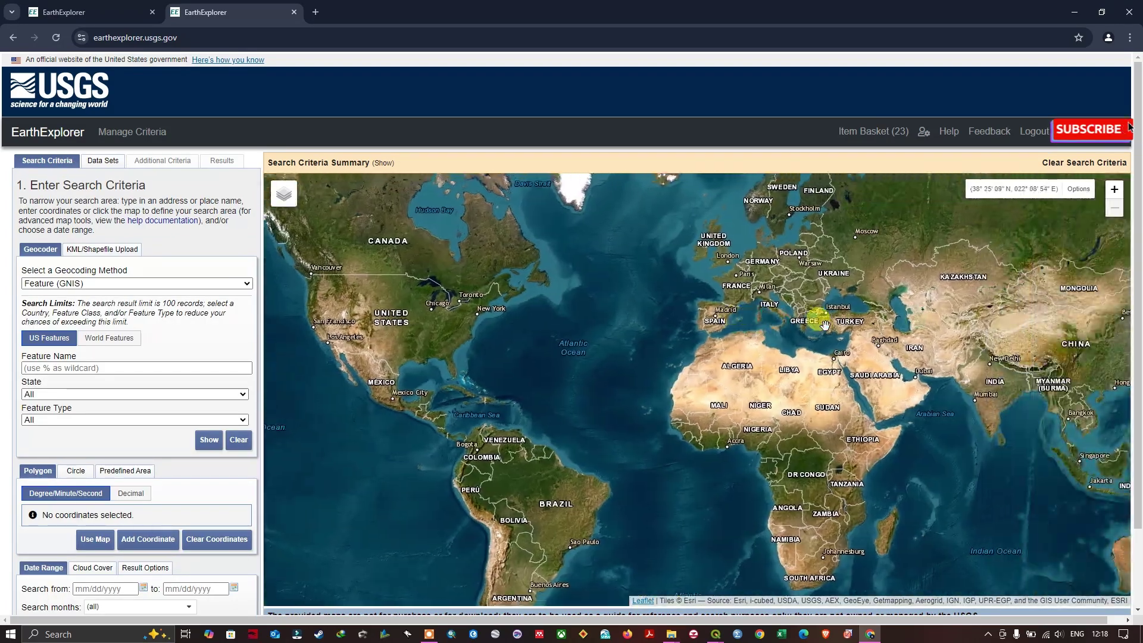
scroll(489, 314, "up", 3)
- Pan the map to Mysuru, sketch a search polygon there, then clear its coordinates
mouse_move(488, 314)
left_mouse_down()
mouse_move(733, 372)
mouse_move(331, 345)
left_mouse_up()
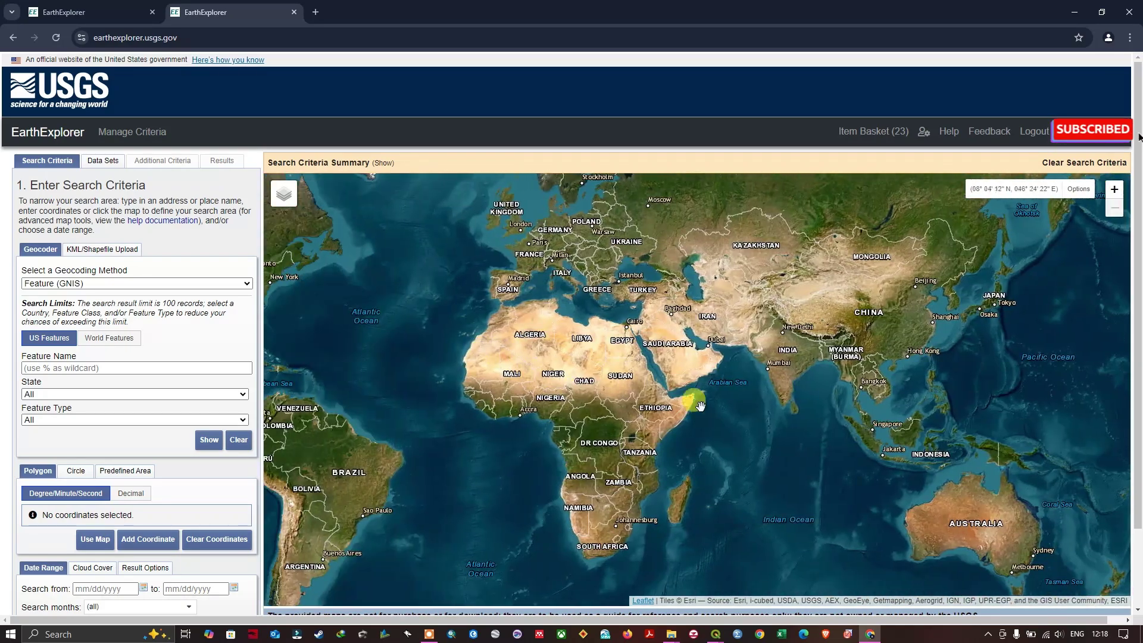
scroll(820, 368, "up", 2)
scroll(820, 369, "up", 2)
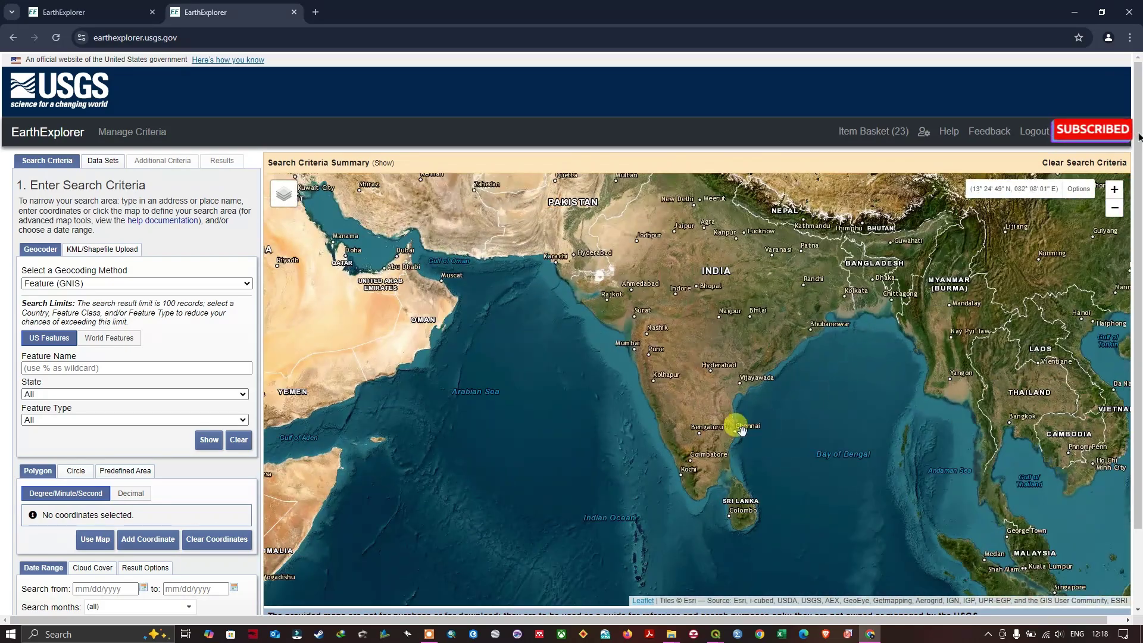
scroll(732, 426, "up", 2)
scroll(752, 435, "up", 2)
scroll(752, 435, "up", 2)
scroll(723, 403, "up", 2)
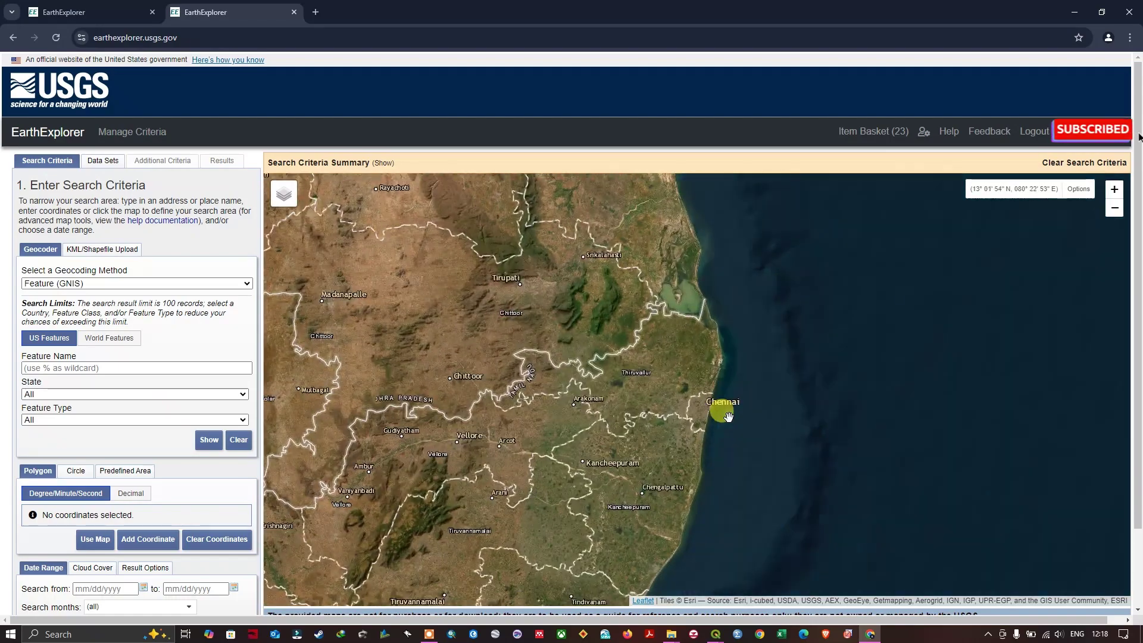
scroll(610, 401, "up", 2)
scroll(421, 375, "down", 2)
scroll(371, 394, "down", 1)
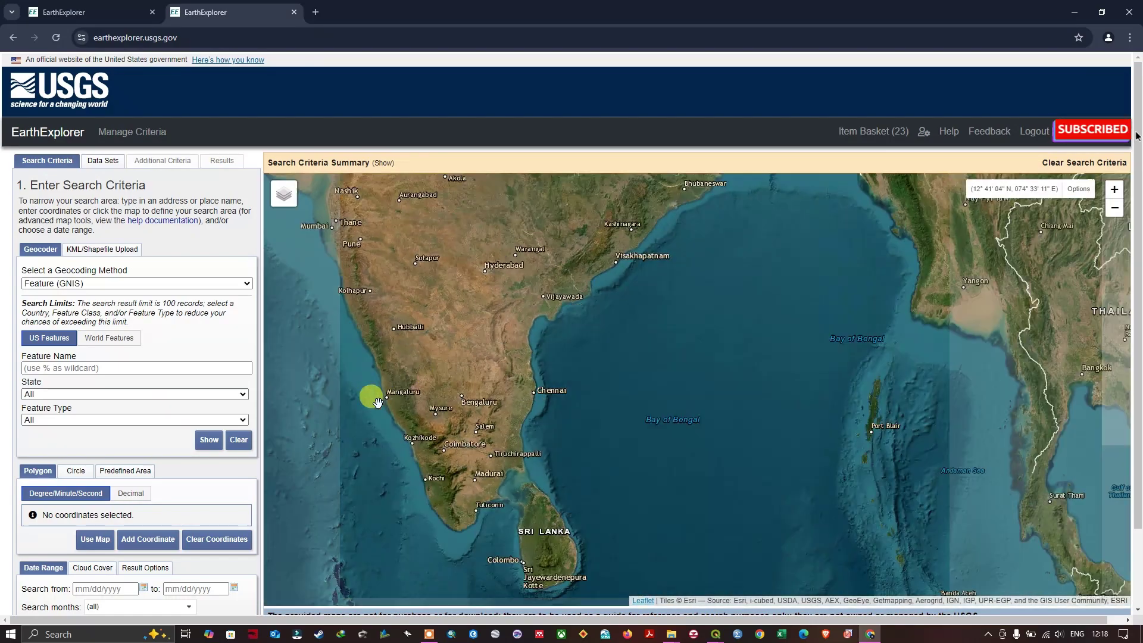
scroll(371, 407, "up", 2)
scroll(598, 458, "up", 2)
scroll(601, 457, "up", 2)
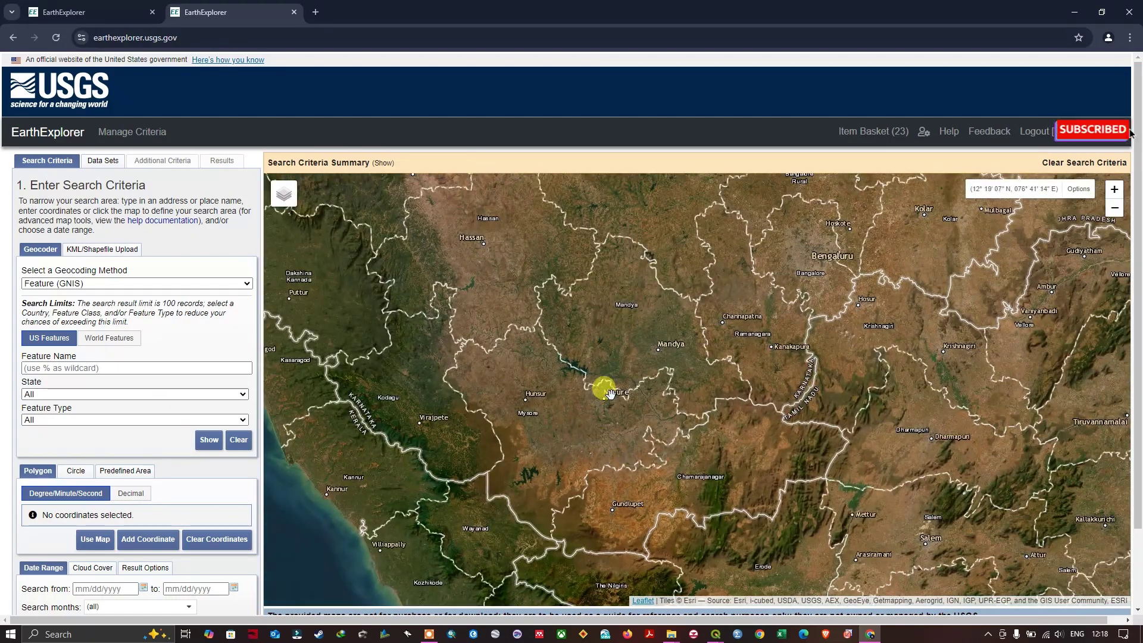
scroll(603, 387, "up", 2)
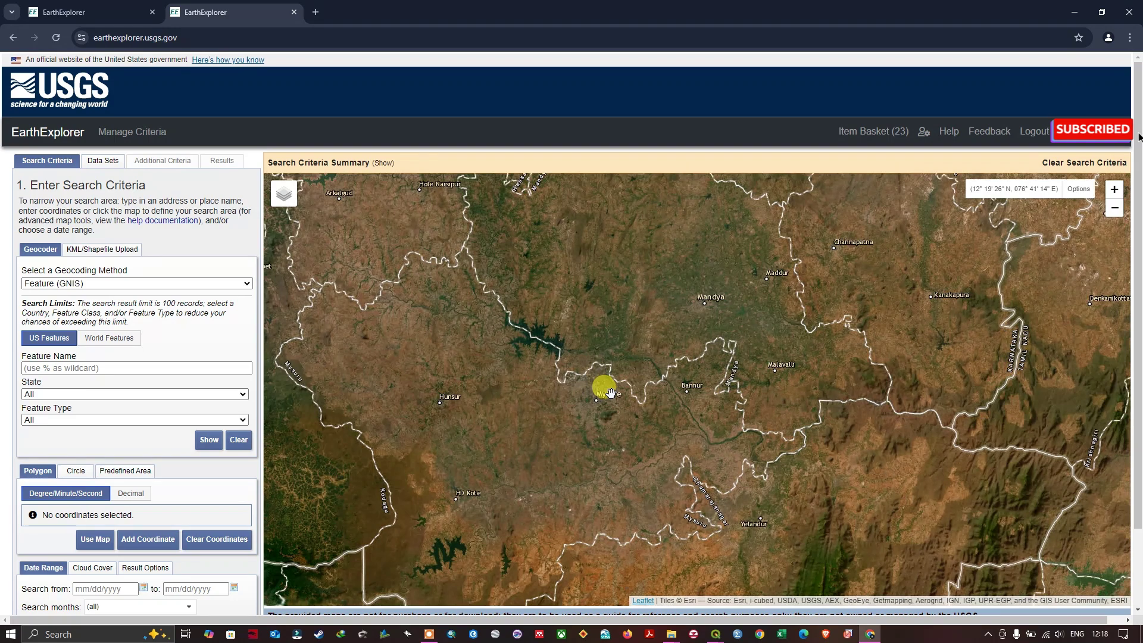
left_click(528, 361)
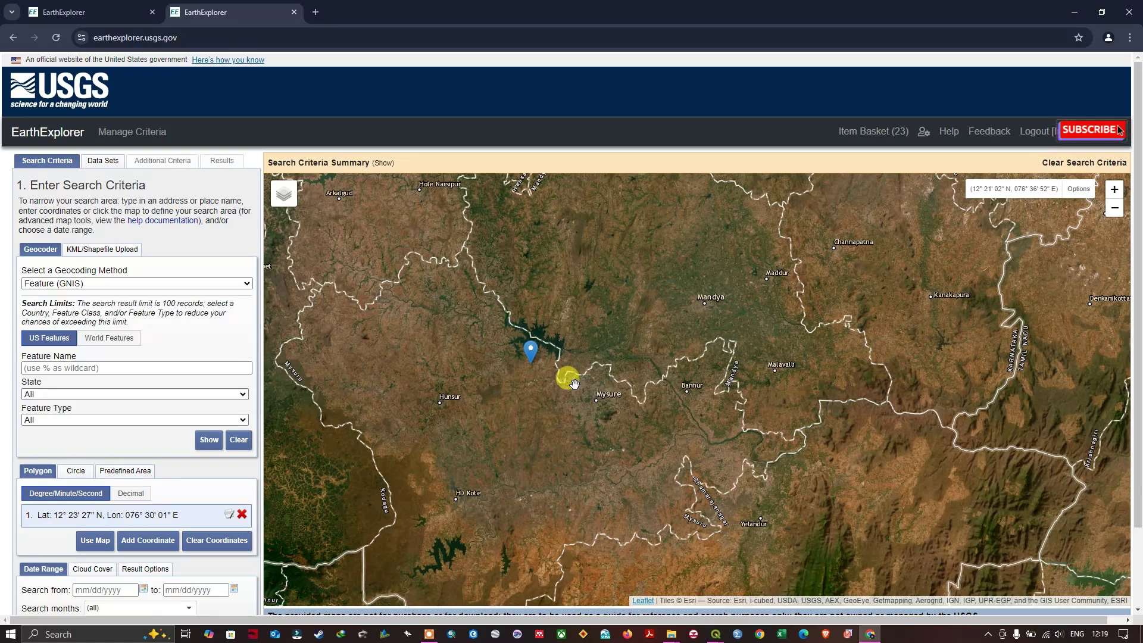
left_click(594, 323)
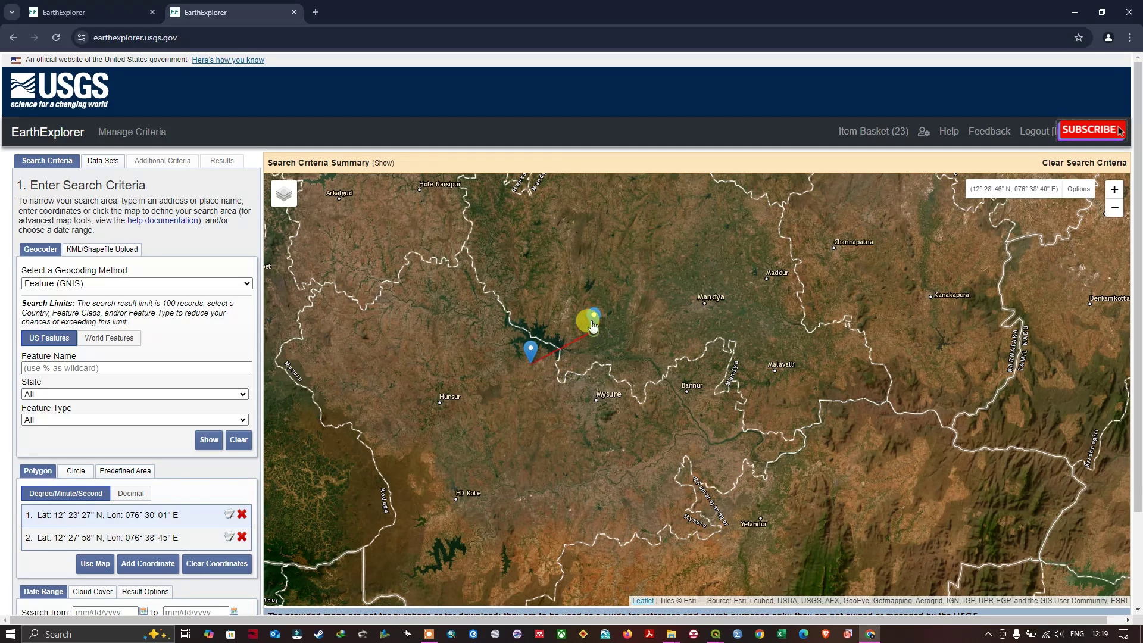
left_click(561, 273)
left_click(500, 260)
left_click(407, 314)
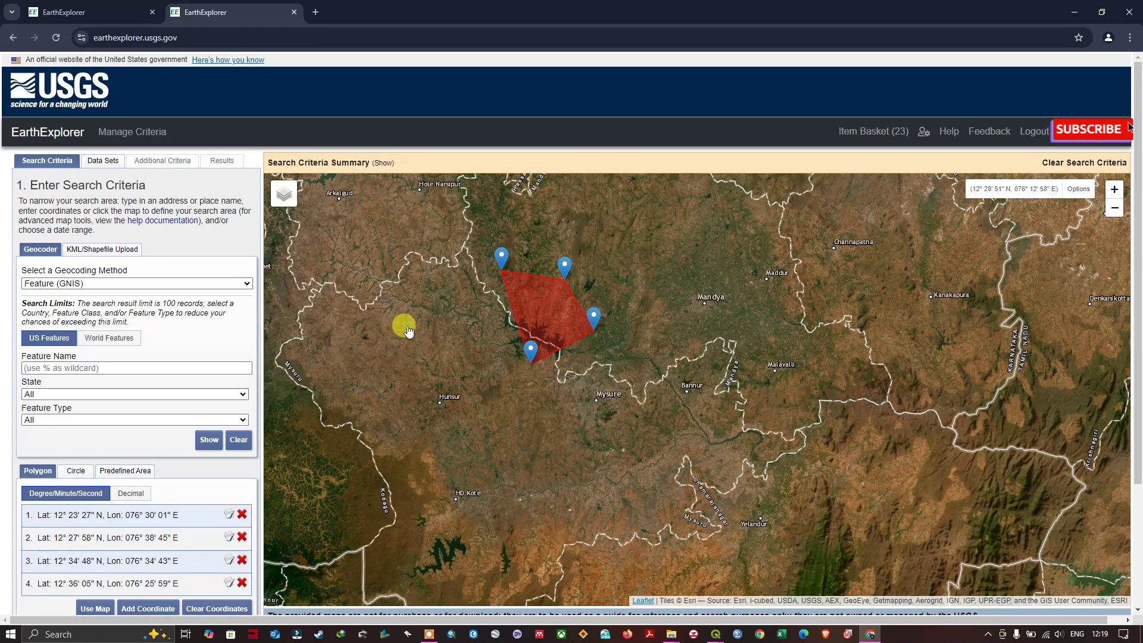
left_click(425, 370)
left_click(493, 429)
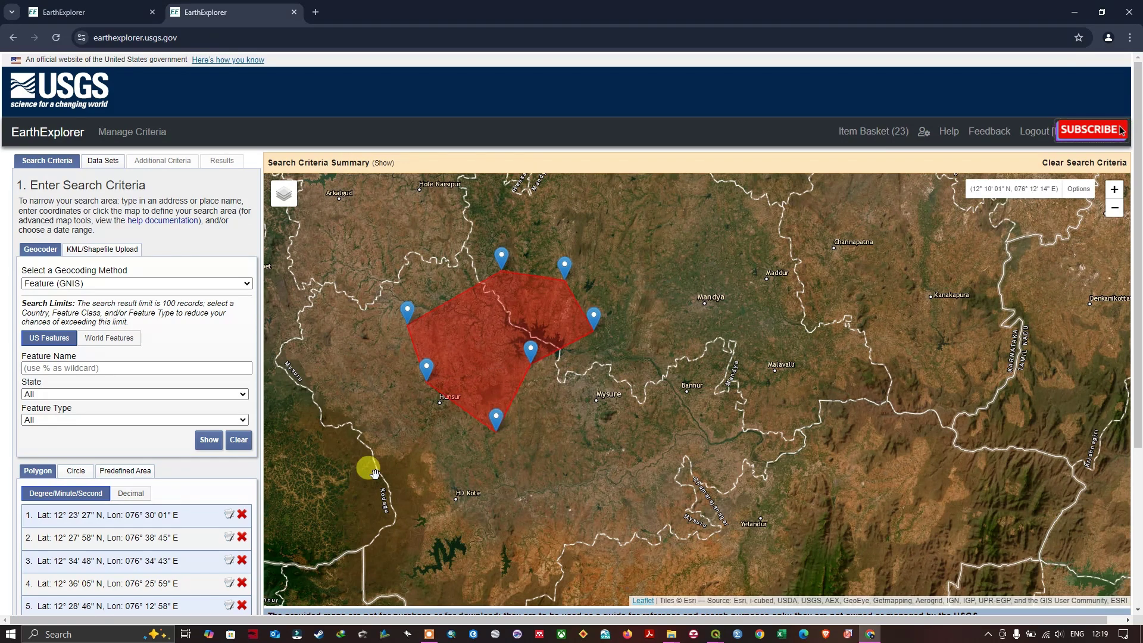
scroll(242, 533, "down", 2)
left_click(244, 534)
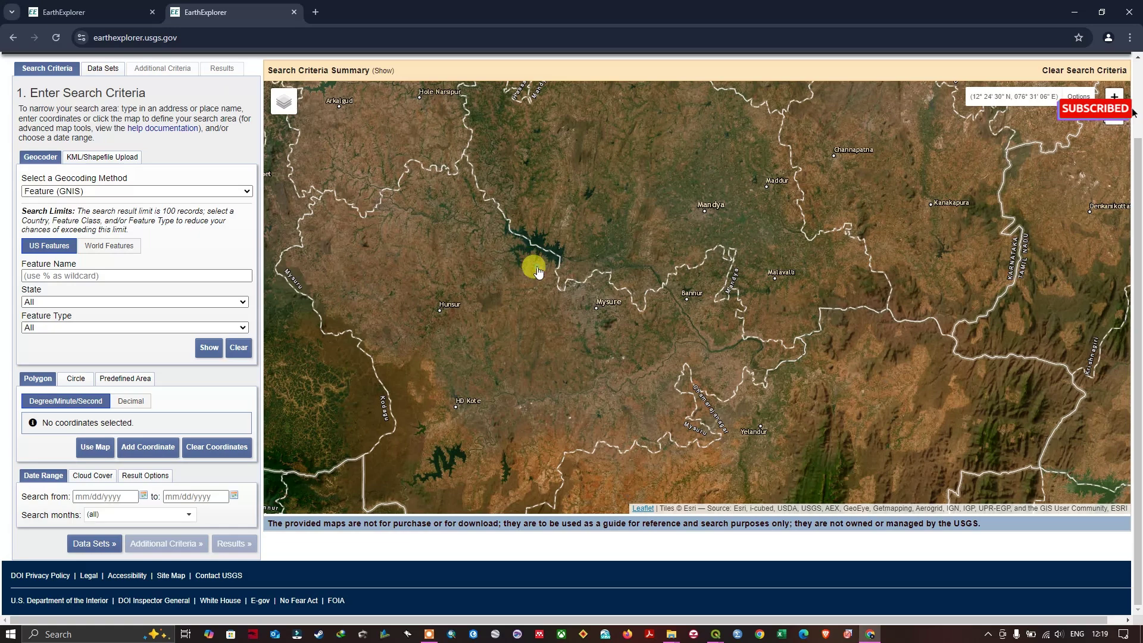
- Place one search point by the KRS reservoir and limit cloud cover to 0–3%
left_click(534, 259)
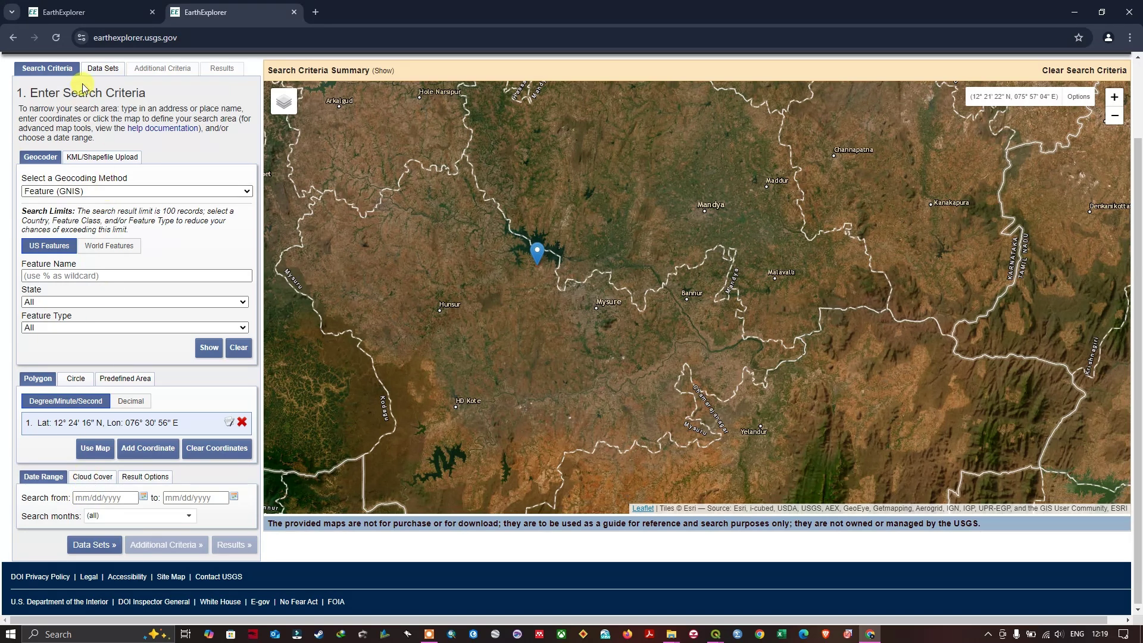
left_click(91, 477)
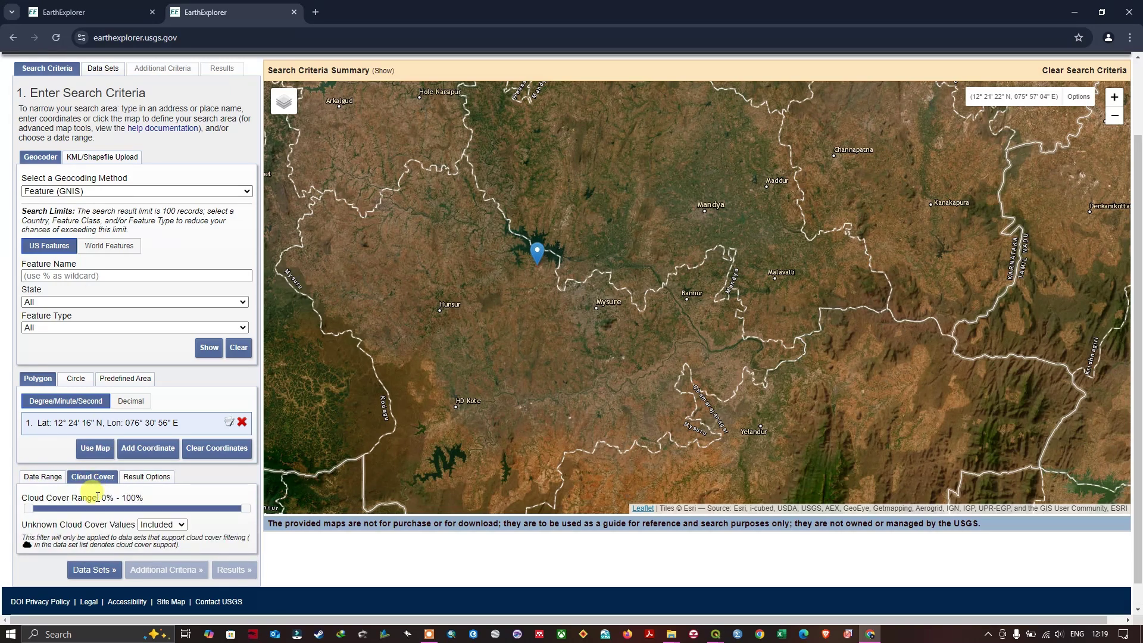
left_click_drag(246, 510, 40, 510)
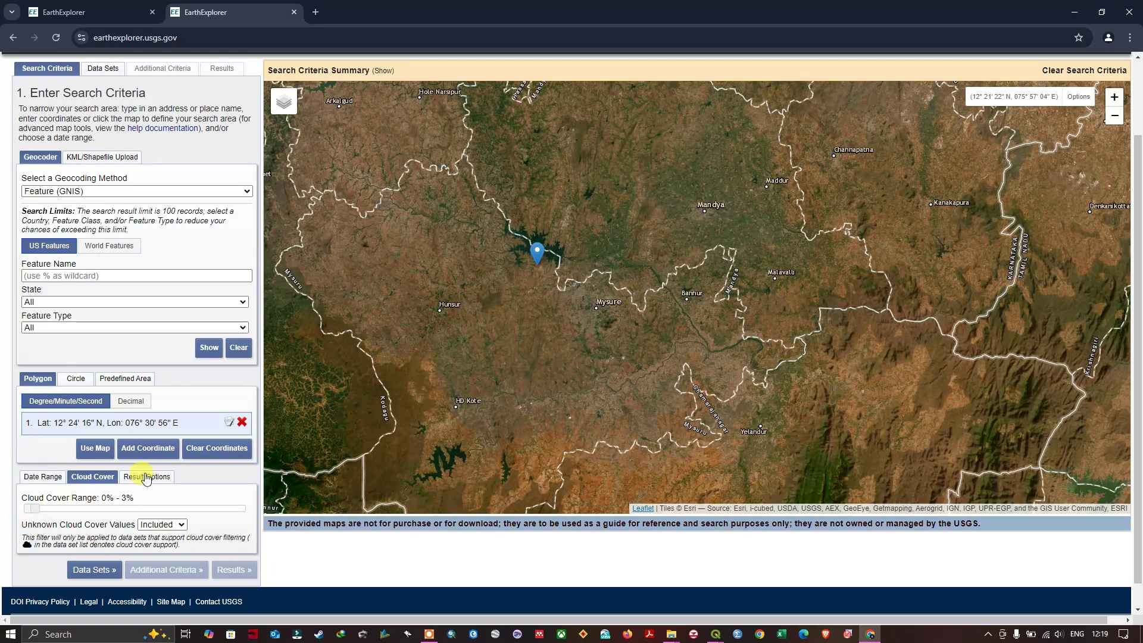
scroll(161, 259, "up", 1)
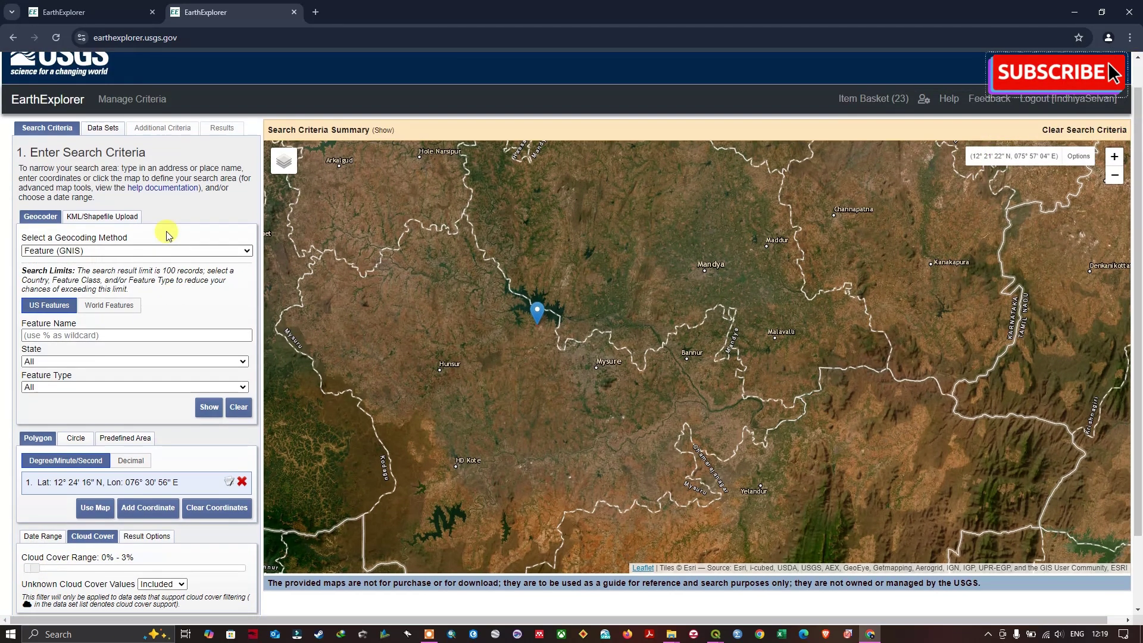
- Choose the Landsat 8-9 OLI/TIRS C2 L1 data set under Landsat Collection 2 Level-1
left_click(104, 127)
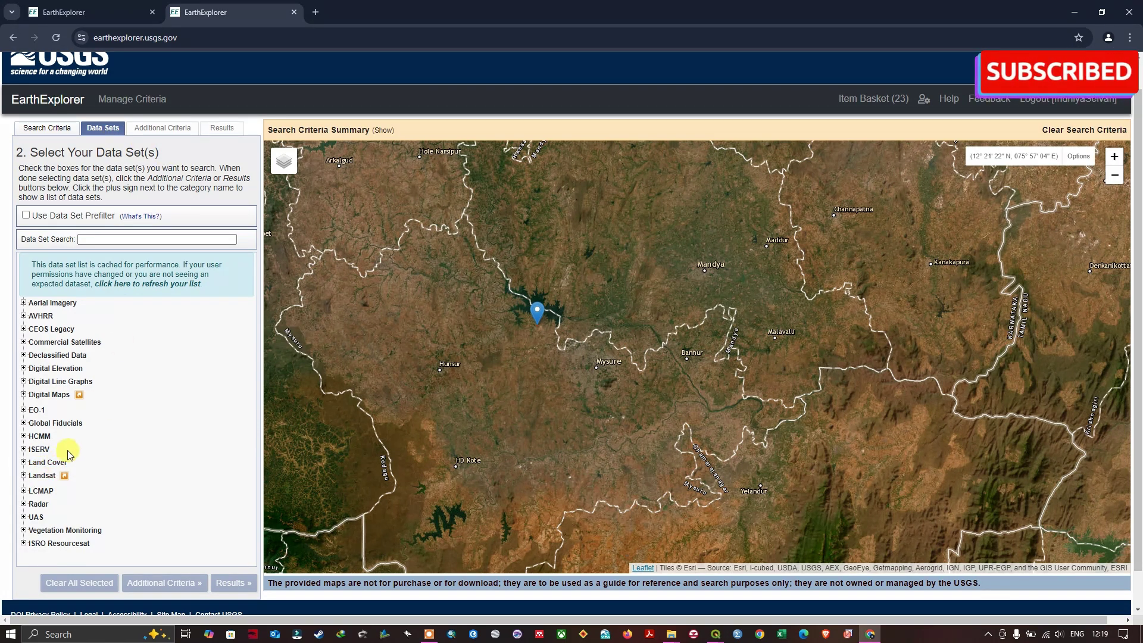
scroll(72, 436, "down", 1)
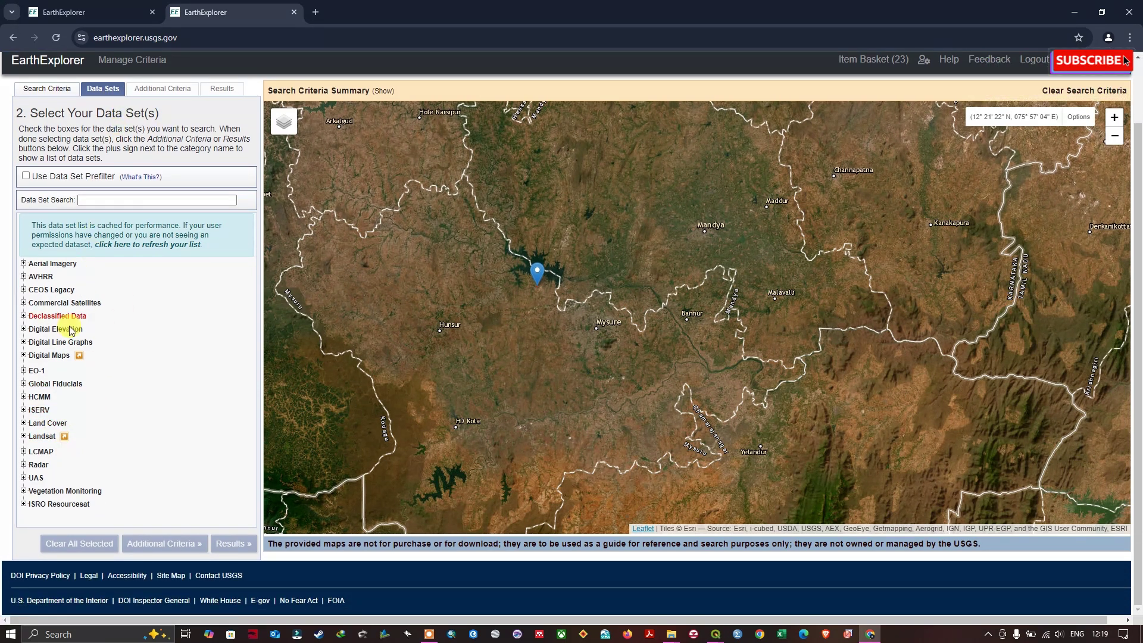
left_click(24, 436)
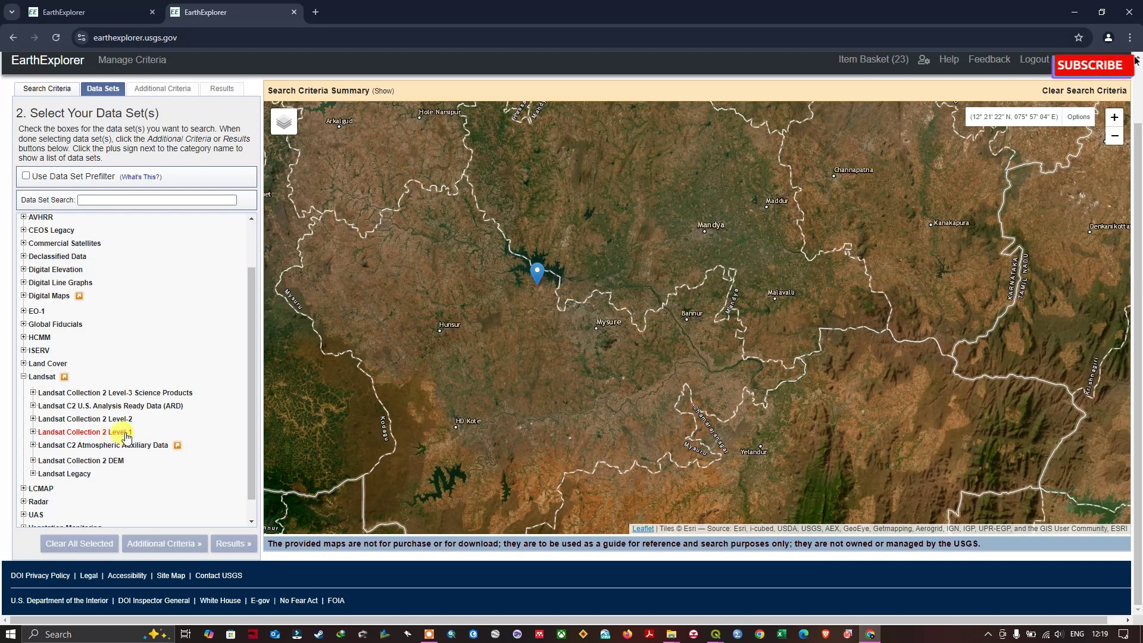
left_click(33, 432)
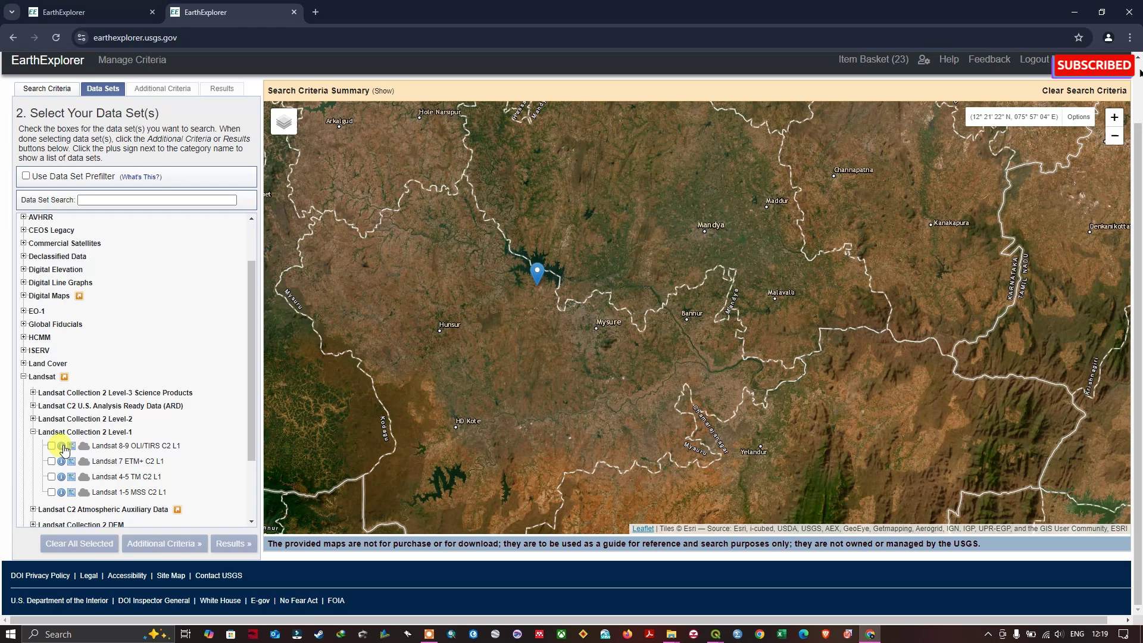
left_click(52, 446)
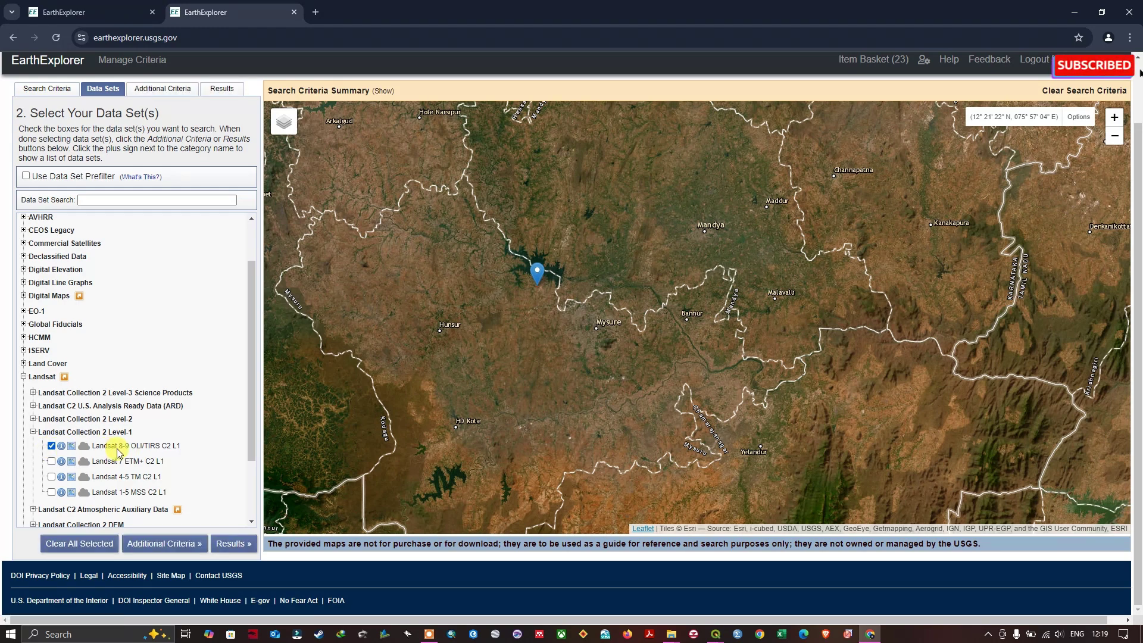
scroll(136, 438, "down", 2)
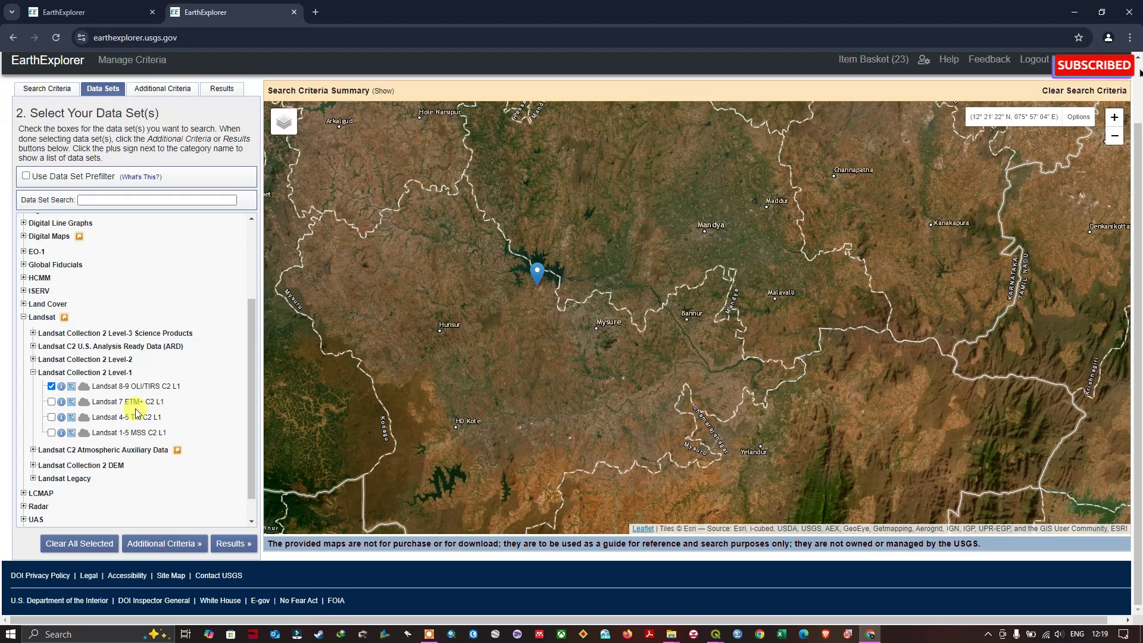
left_click(156, 543)
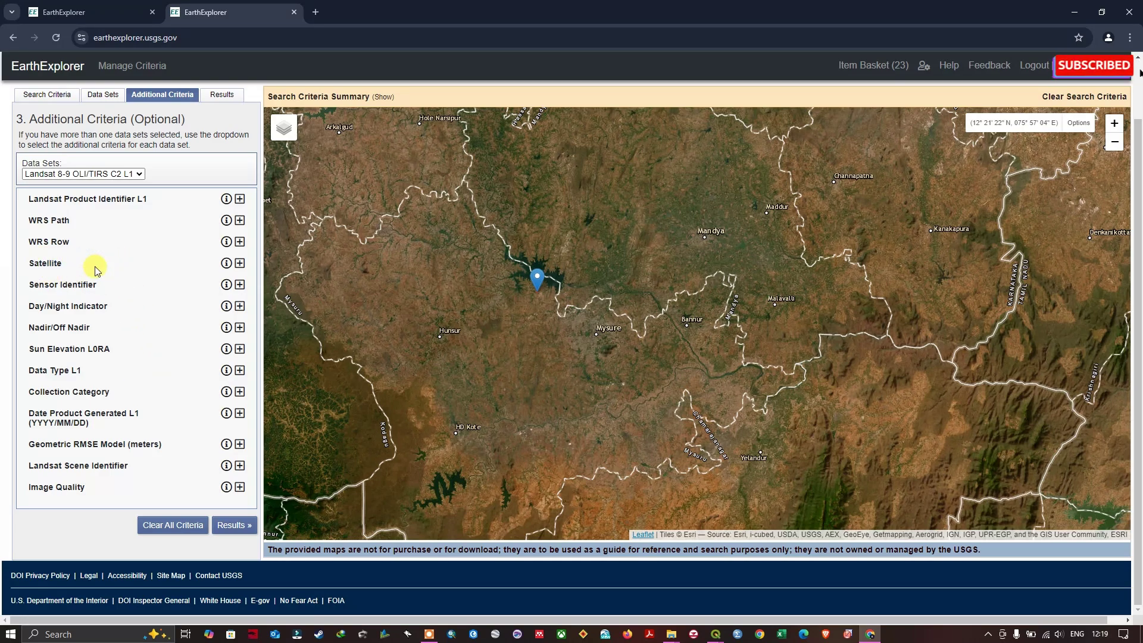
- Expand the Satellite criterion and choose 8 from its dropdown
left_click(240, 264)
left_click(199, 281)
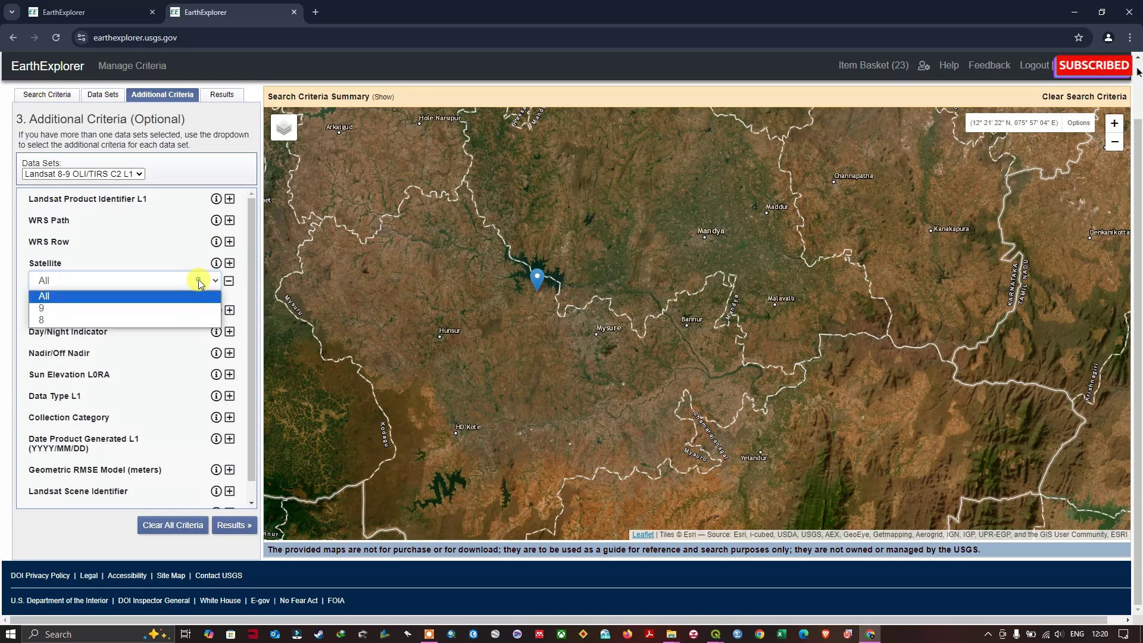
left_click(142, 320)
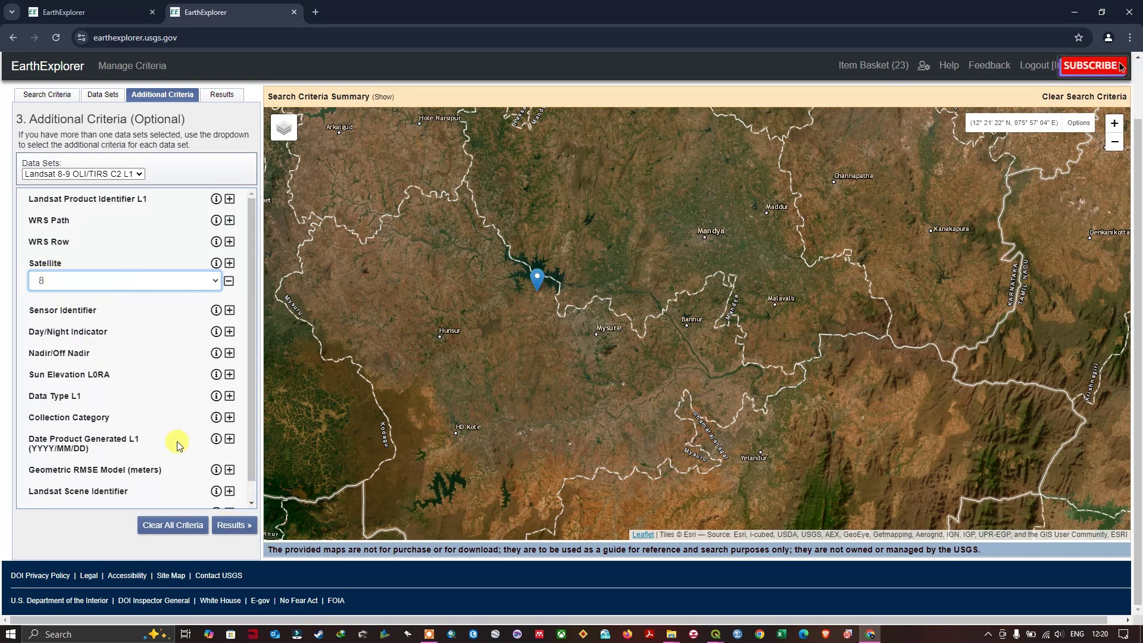
- Show the results and map the footprint of the 2024/04/27 path 144, row 051 scene
left_click(234, 525)
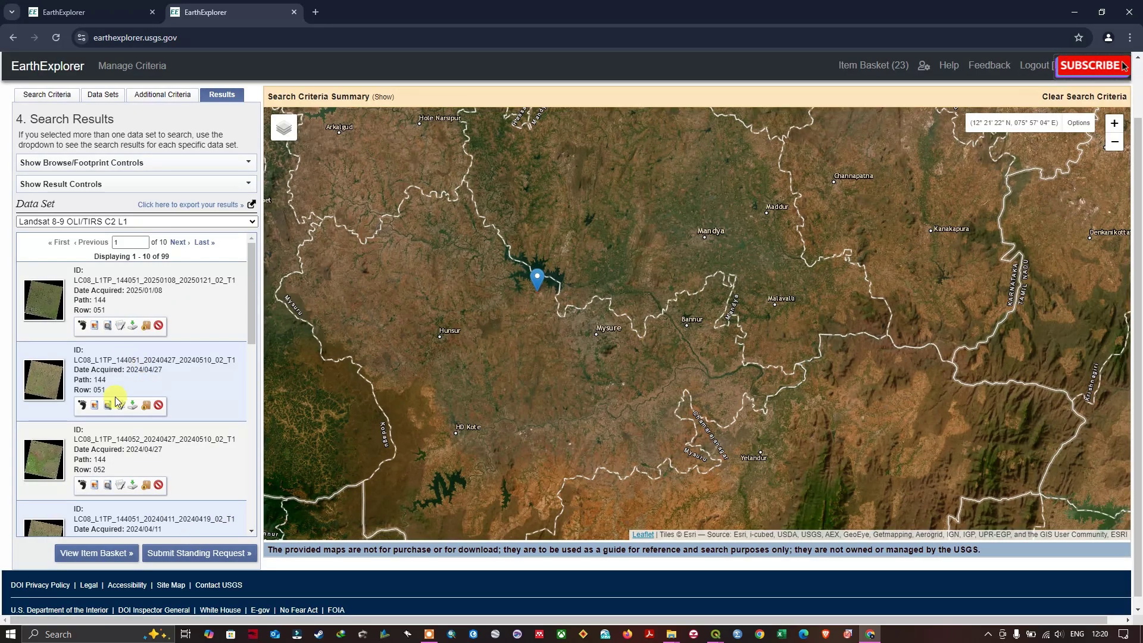
scroll(91, 408, "down", 2)
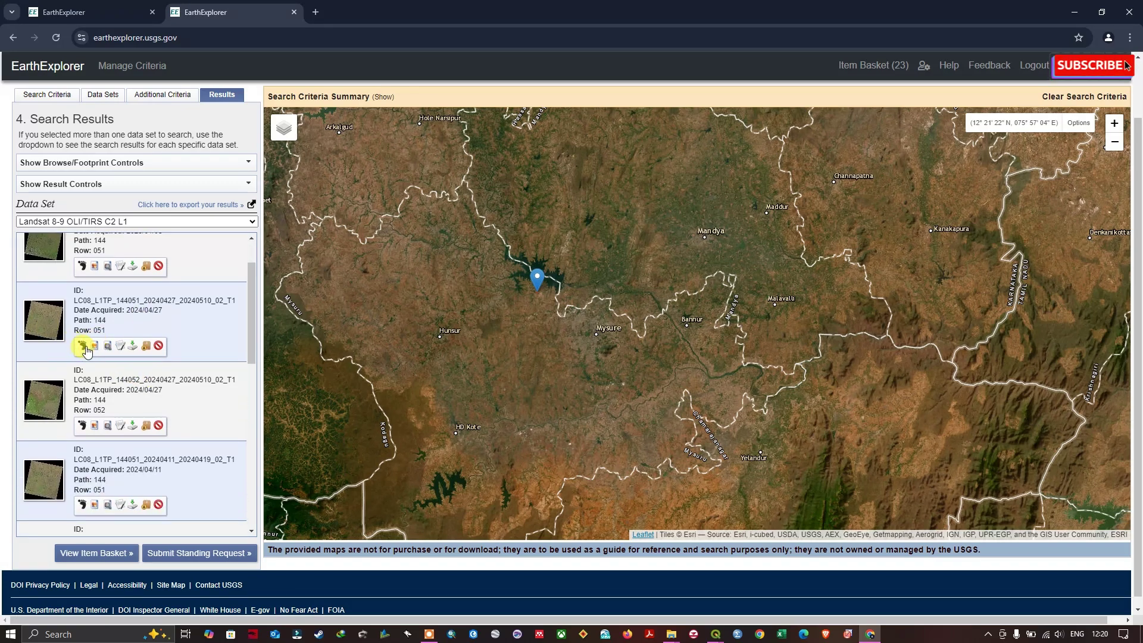
left_click(92, 345)
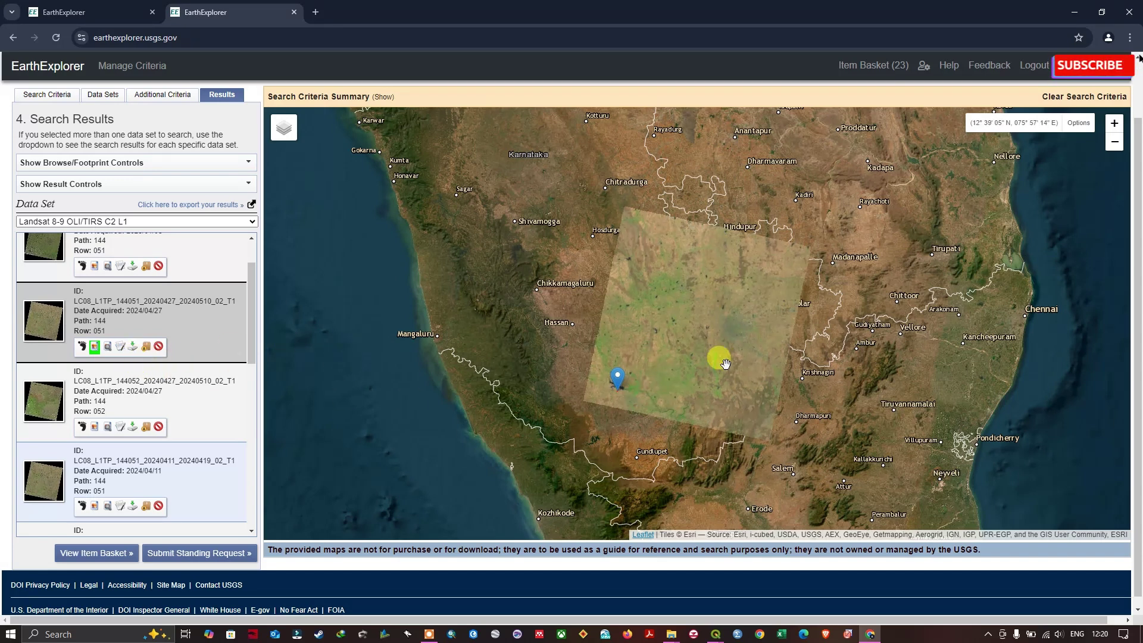
left_click(121, 347)
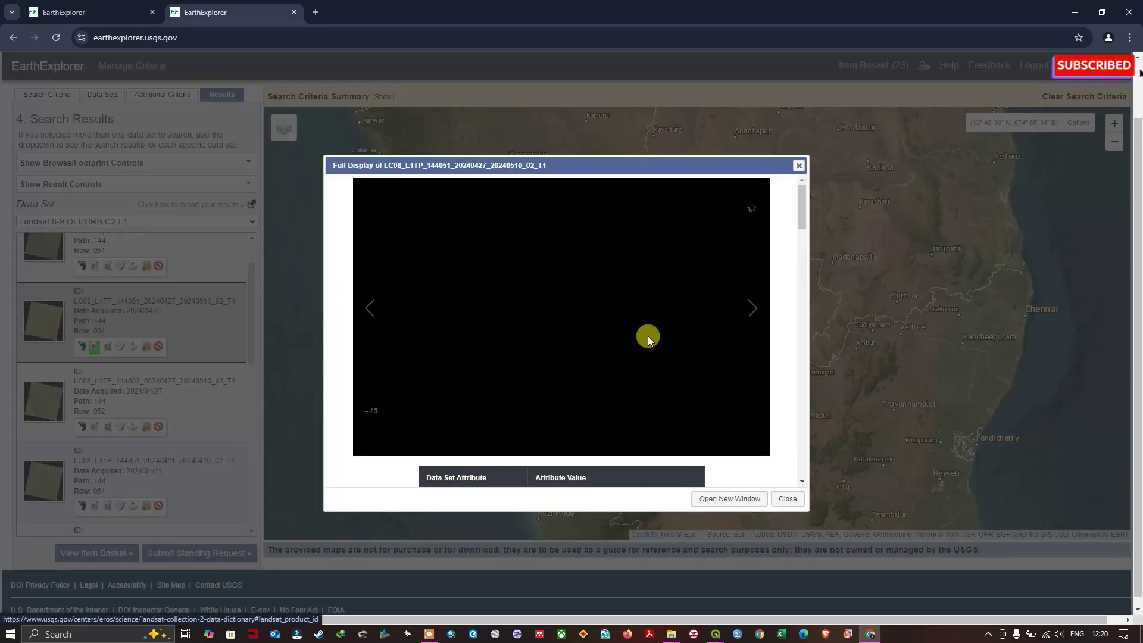
left_click(545, 293)
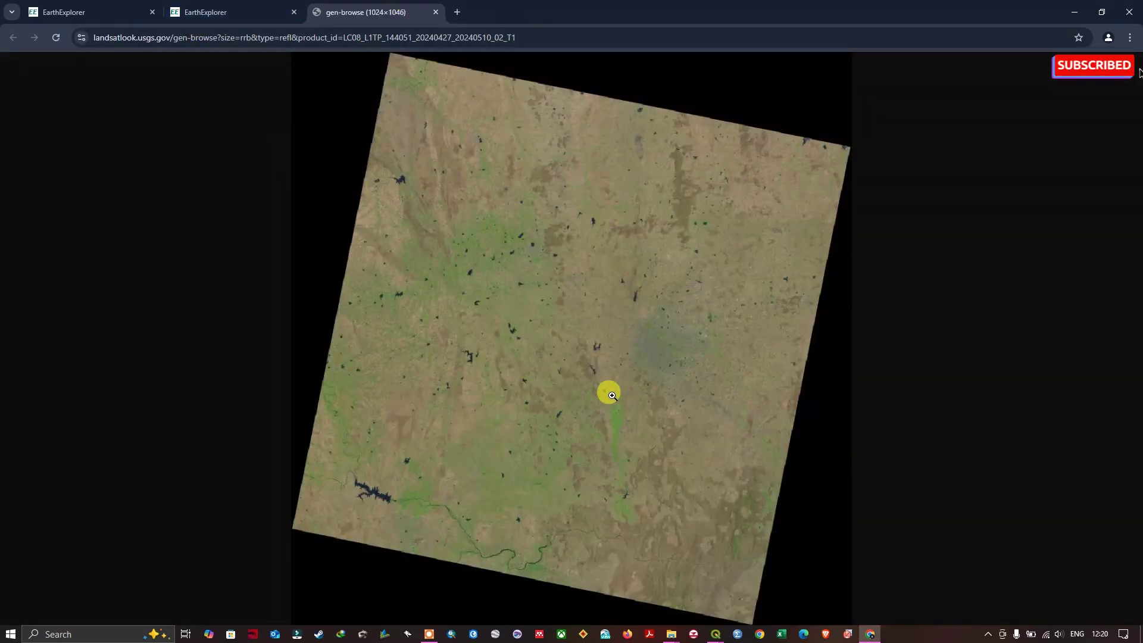
left_click(435, 12)
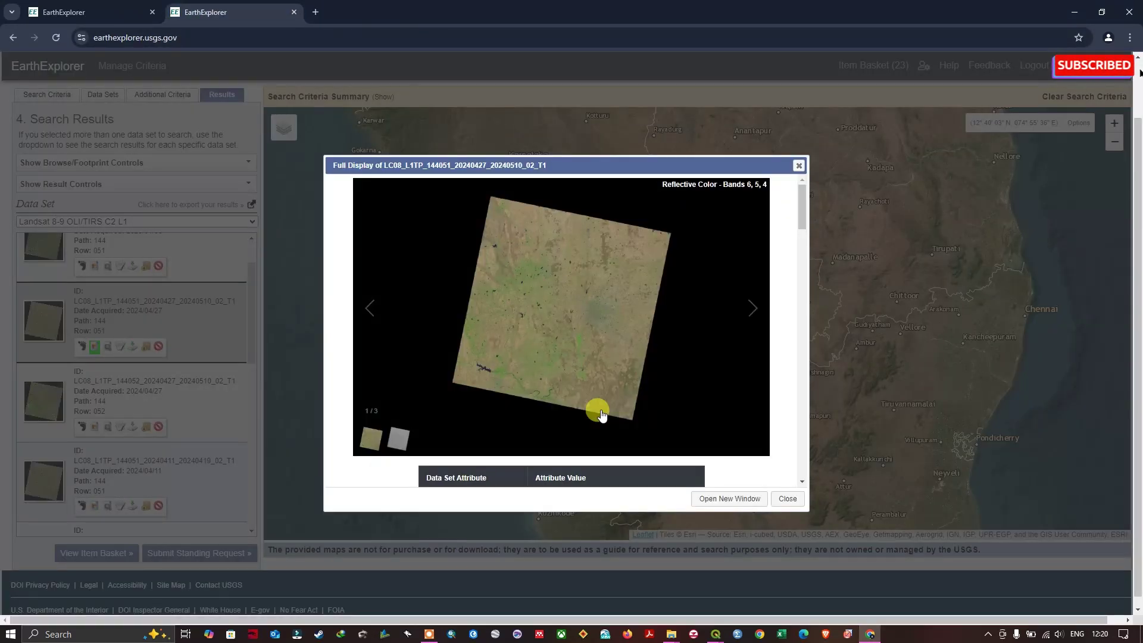
scroll(596, 413, "down", 3)
scroll(597, 402, "down", 2)
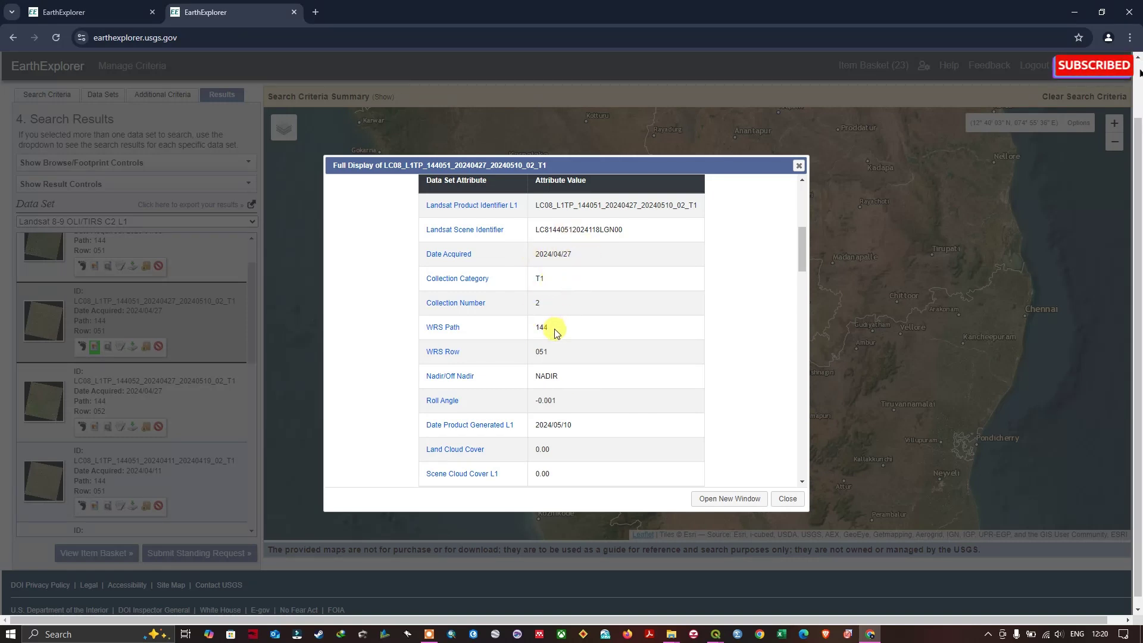
scroll(554, 328, "down", 2)
scroll(553, 329, "down", 2)
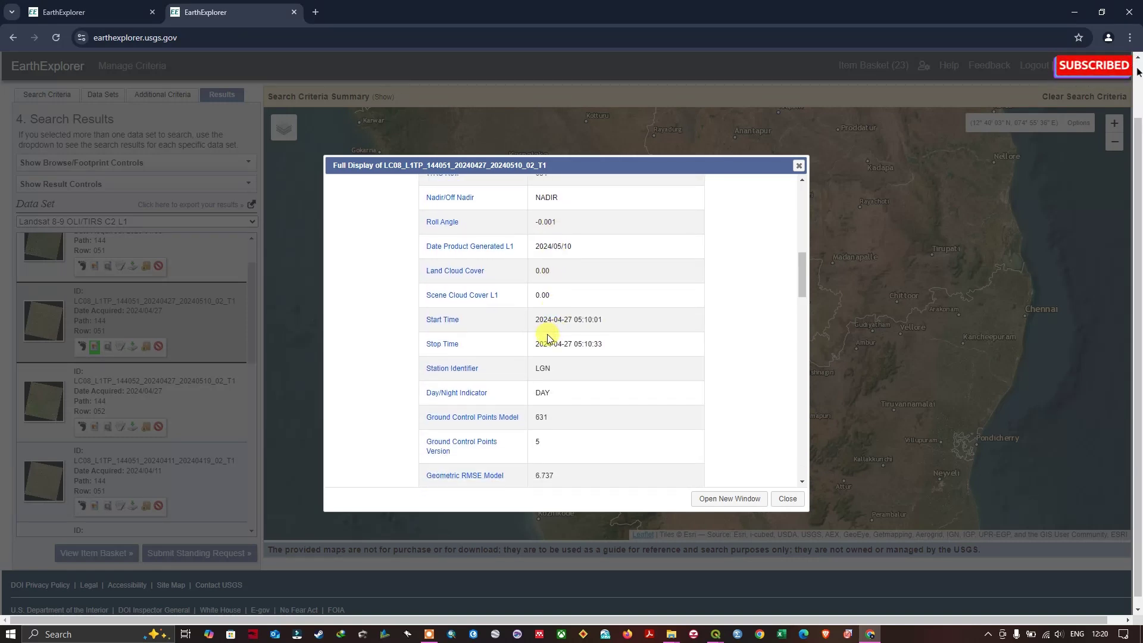
scroll(567, 376, "down", 2)
scroll(566, 378, "down", 1)
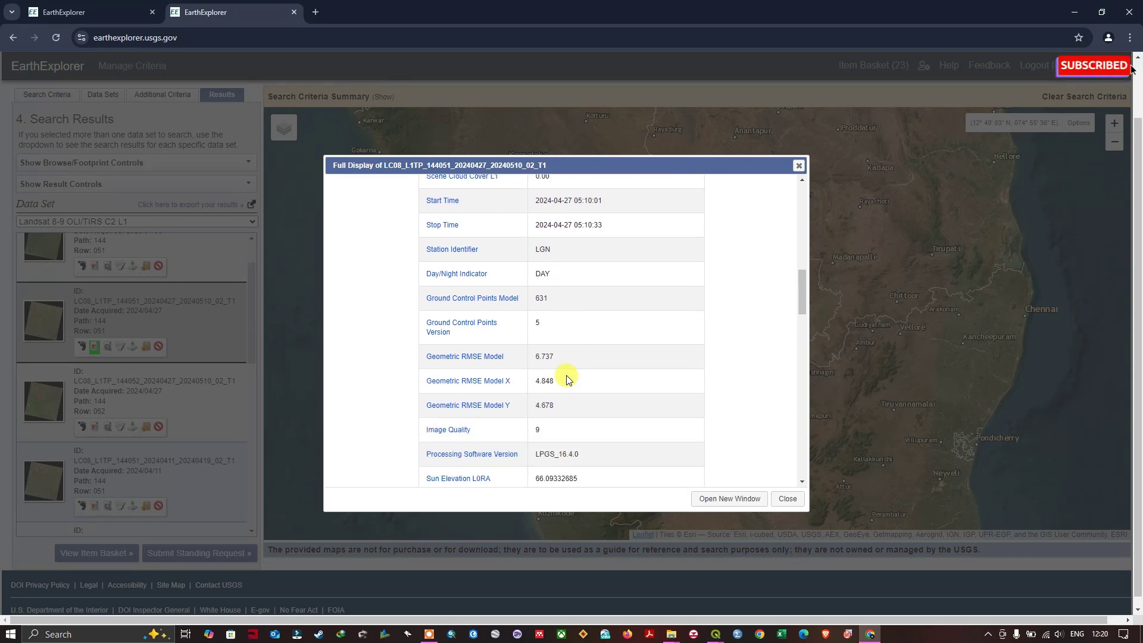
scroll(567, 381, "down", 2)
scroll(558, 366, "down", 2)
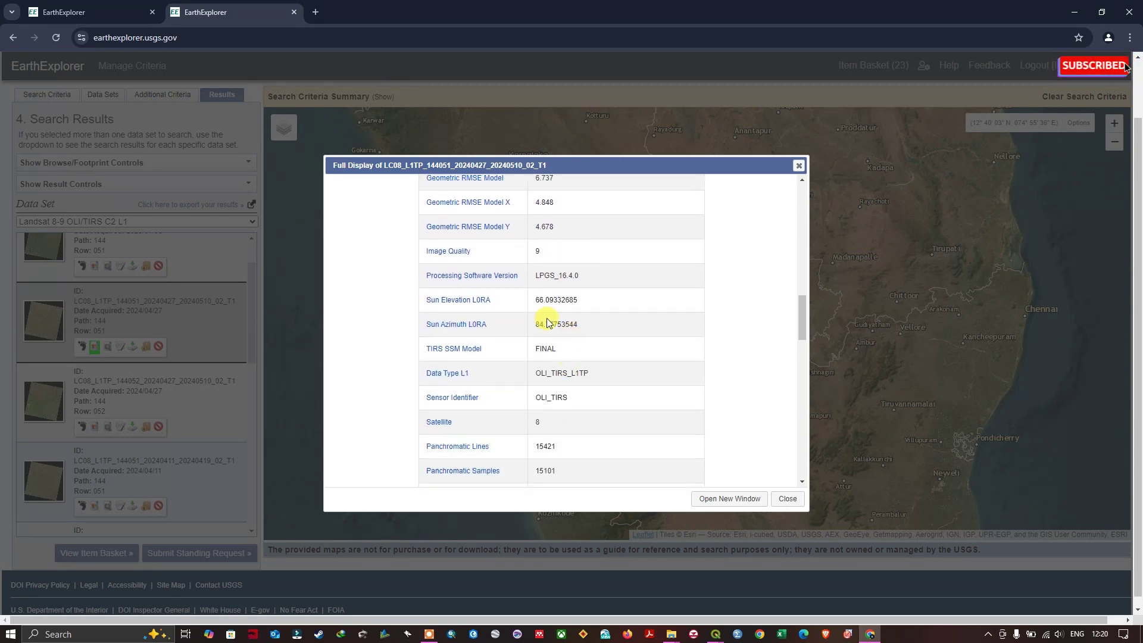
scroll(573, 313, "up", 2)
scroll(574, 317, "up", 2)
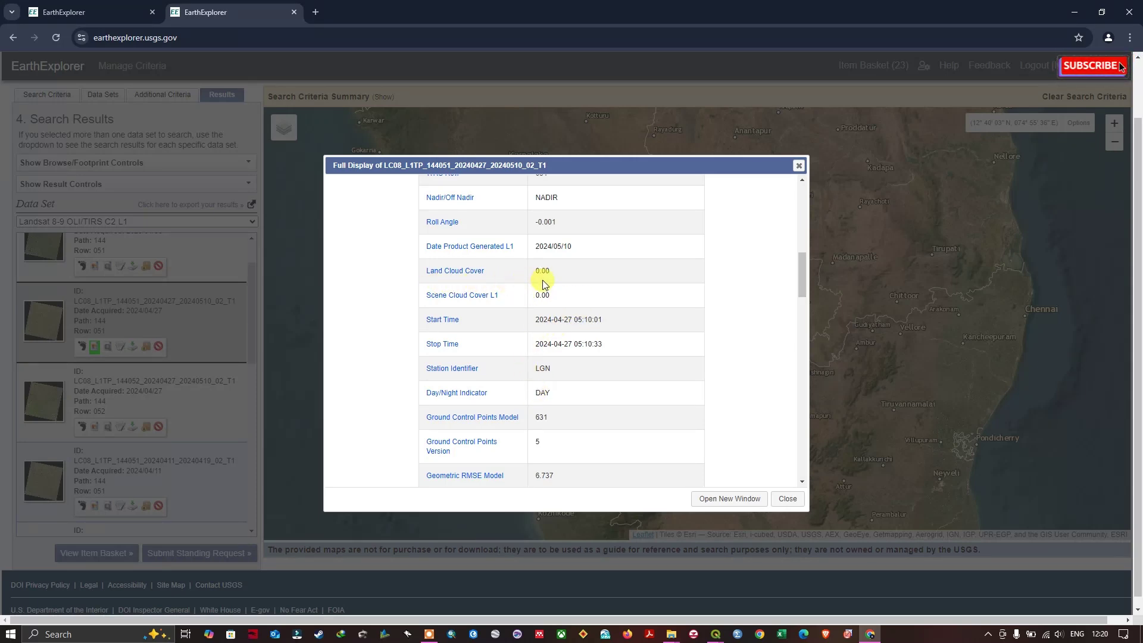
- Download the April 27 scene's 1.20 GiB Level-1 bundle, check its progress, and close the dialogs
left_click(798, 165)
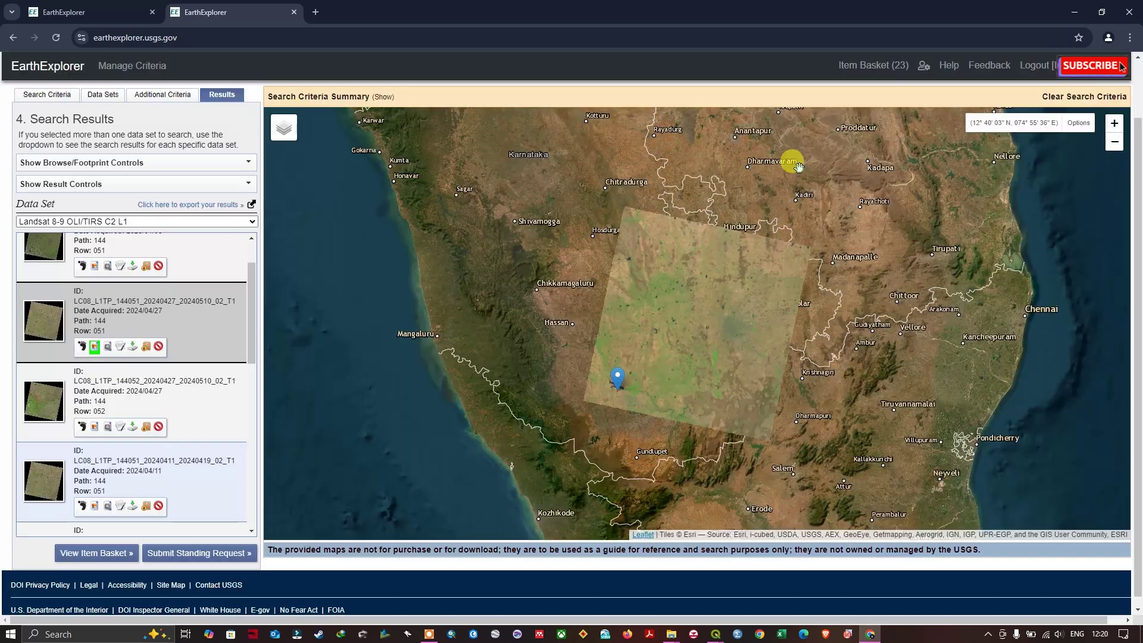
left_click(130, 346)
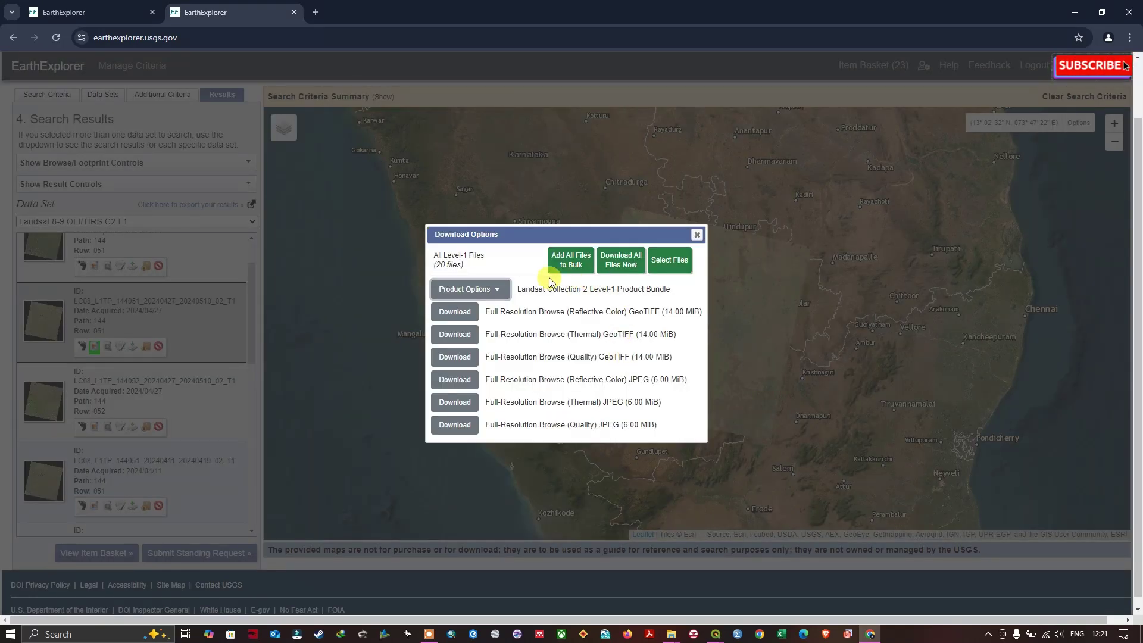
left_click(464, 289)
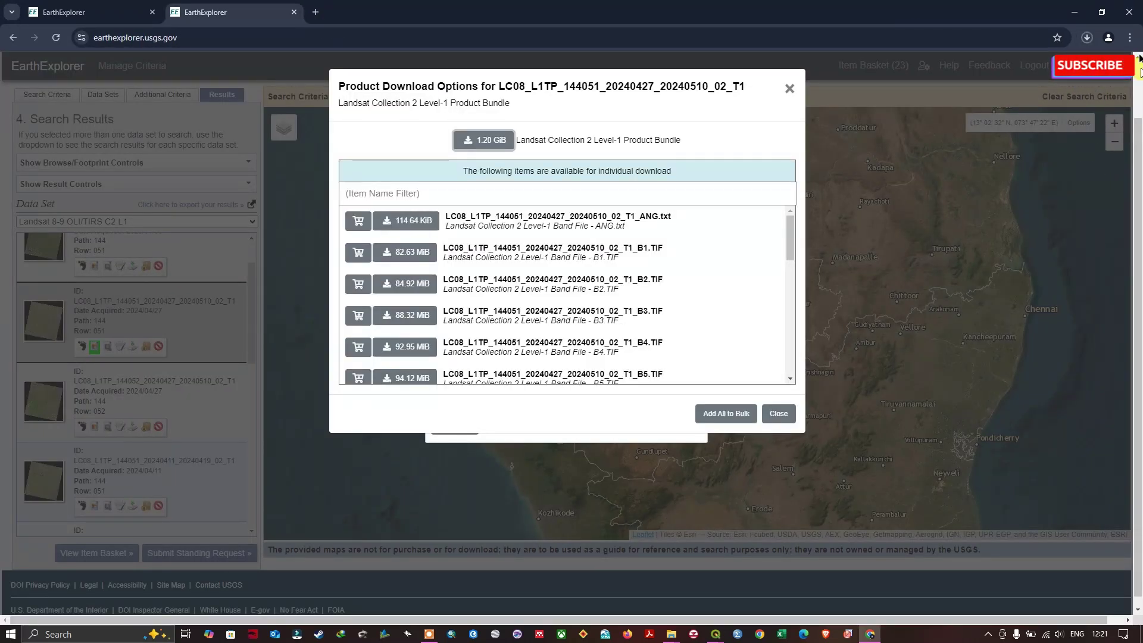
left_click(1087, 38)
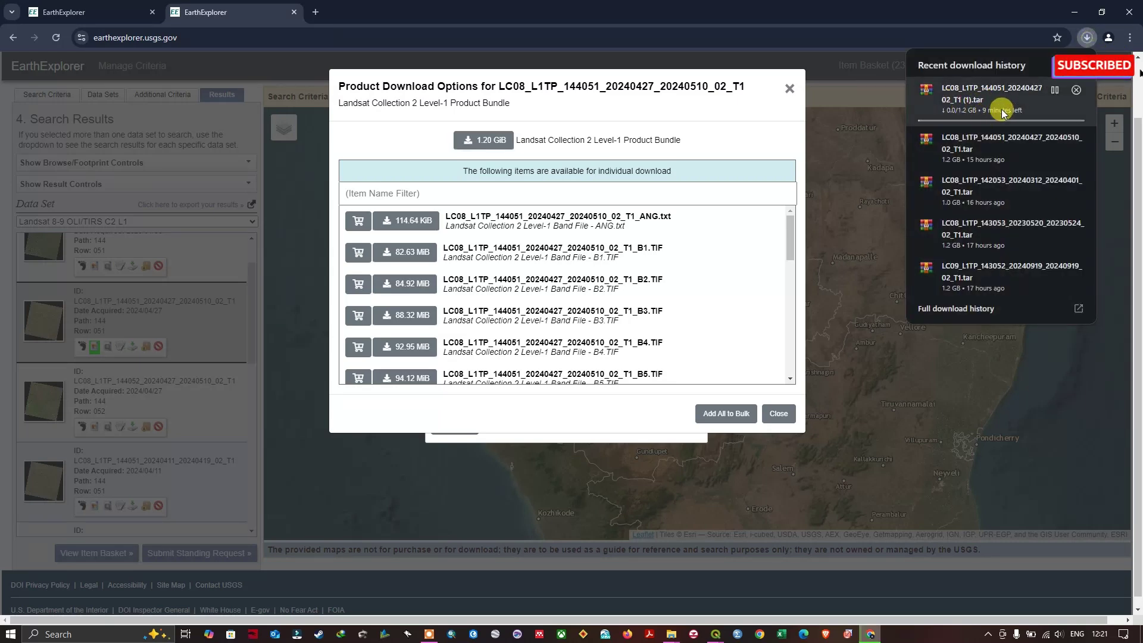
left_click(857, 223)
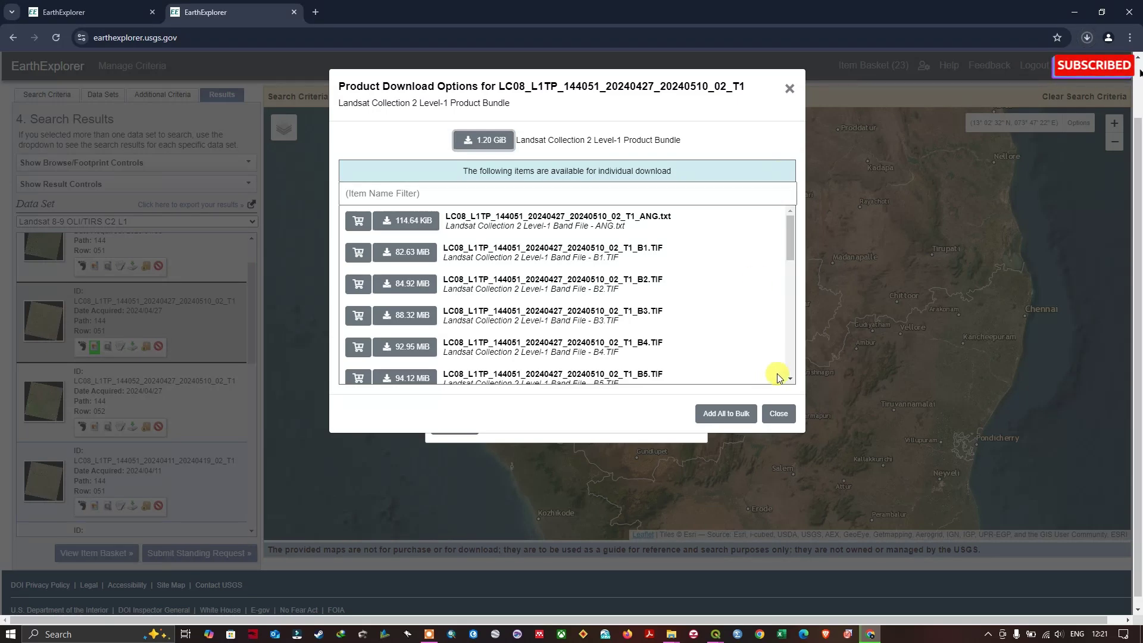
left_click(778, 412)
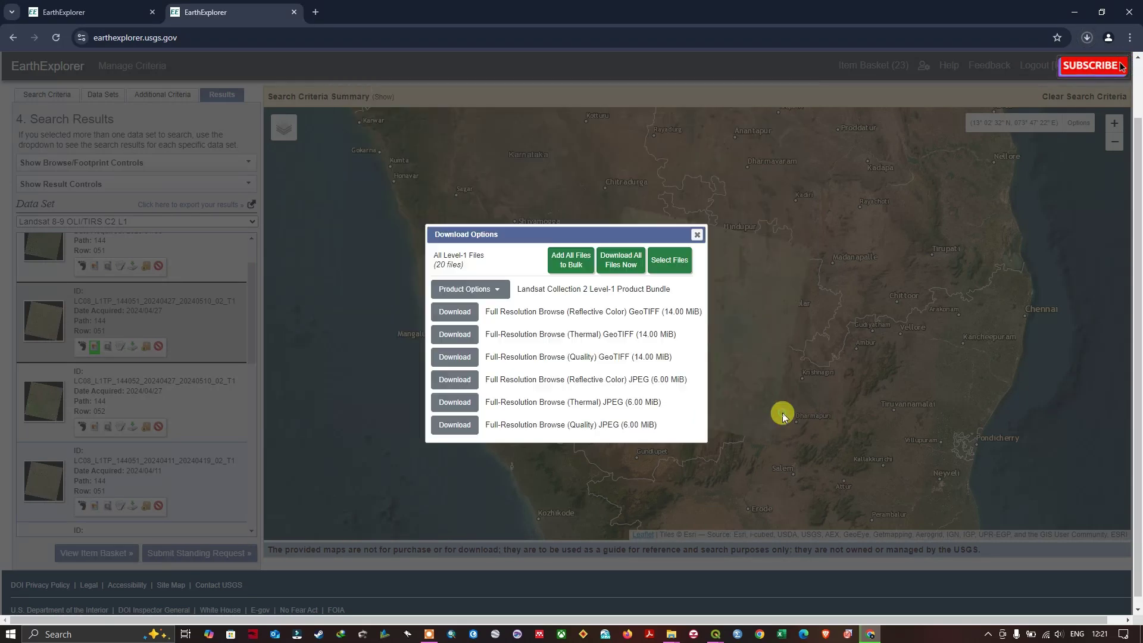
left_click(695, 236)
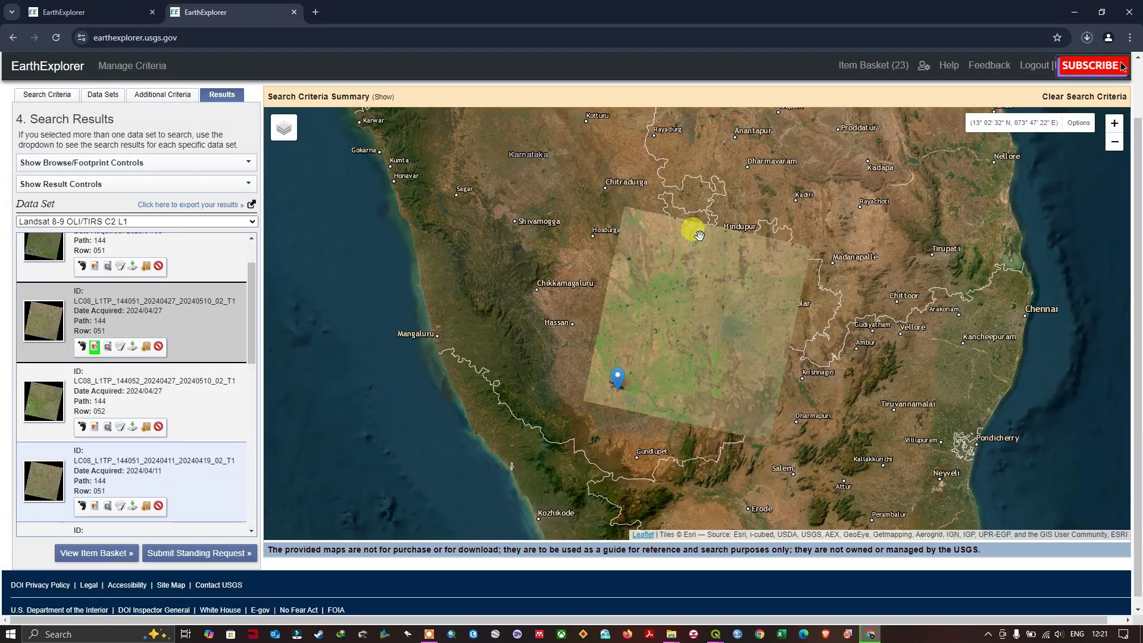
- Switch to the RS&GIS_V17.0 window via the QGIS taskbar thumbnails
left_click(712, 632)
left_click(668, 589)
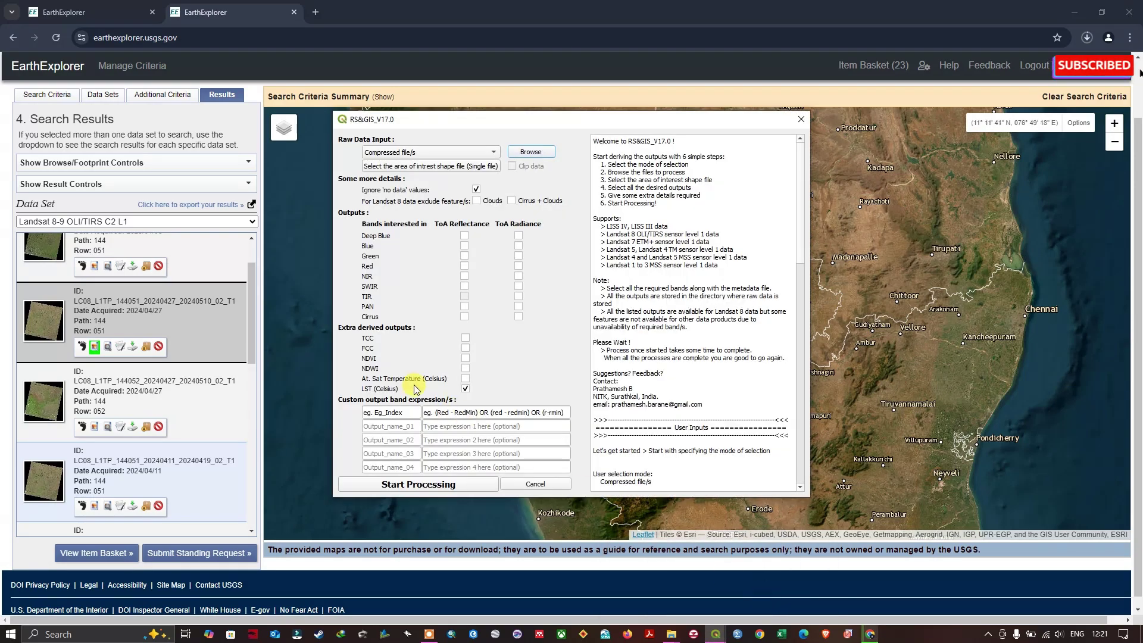